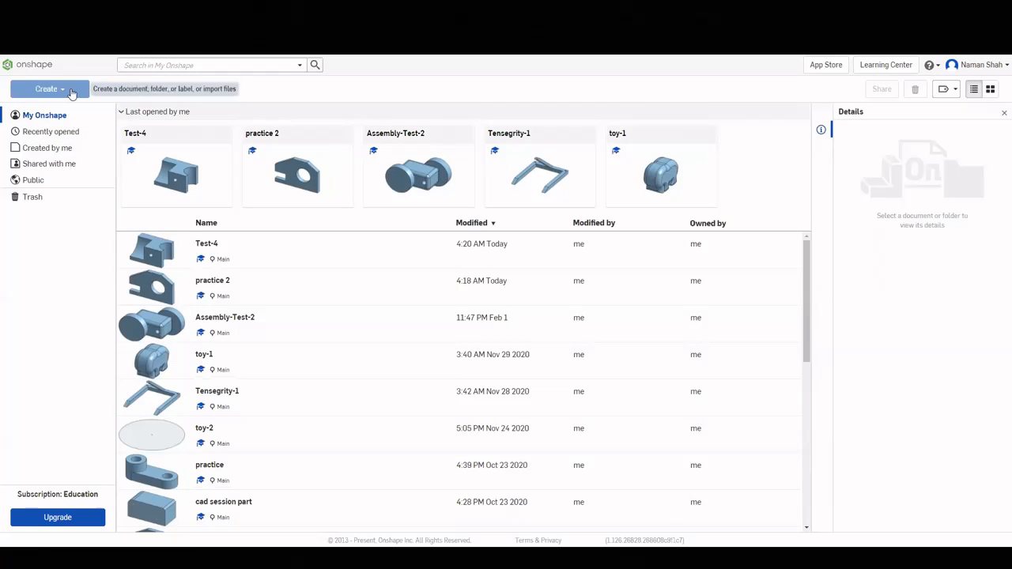
Create a new Onshape document named 'PhysEng Onshape Lesson 1'.
{"action": "left_click", "coordinate": [68, 91]}
{"action": "left_click", "coordinate": [50, 110]}
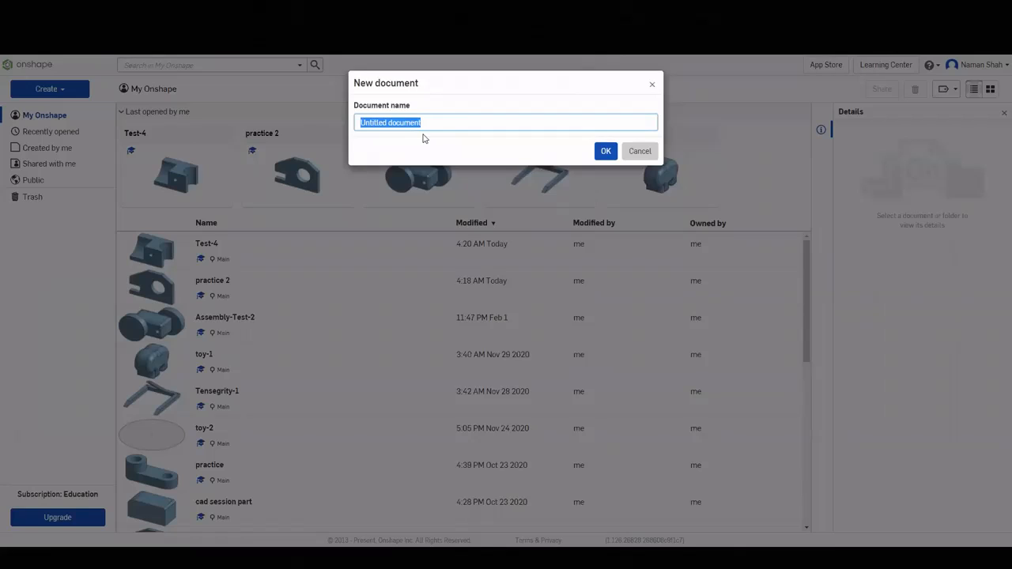
{"action": "type", "text": "PhysEng Onshape Lesson 1"}
{"action": "key", "text": "Return"}
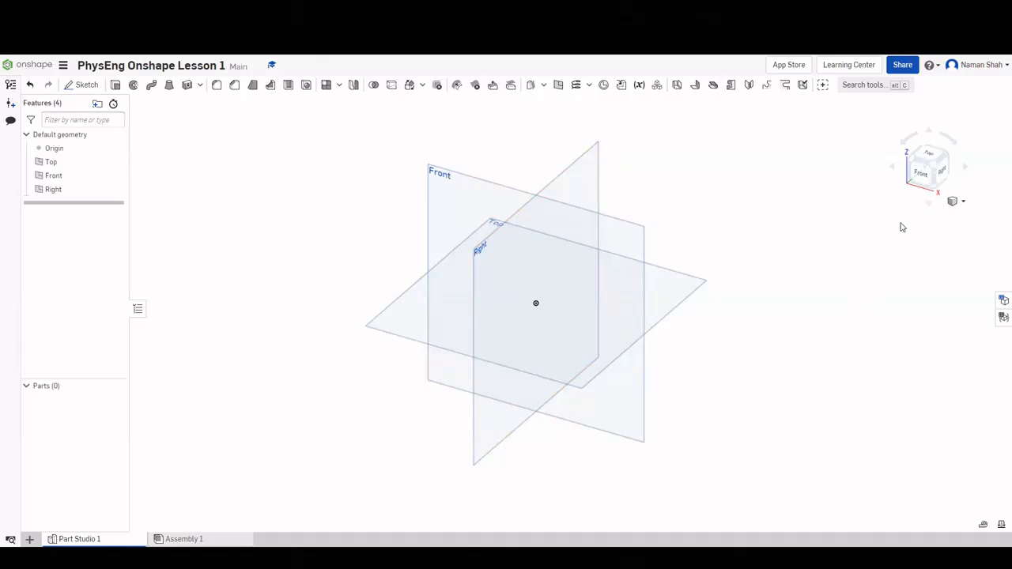
{"action": "left_click", "coordinate": [924, 177]}
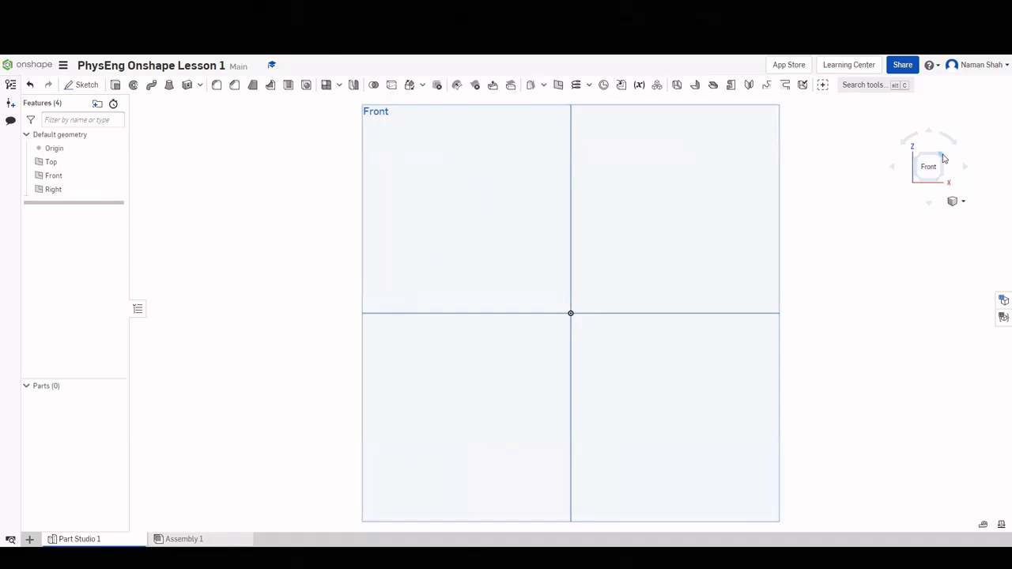
{"action": "left_click", "coordinate": [943, 158]}
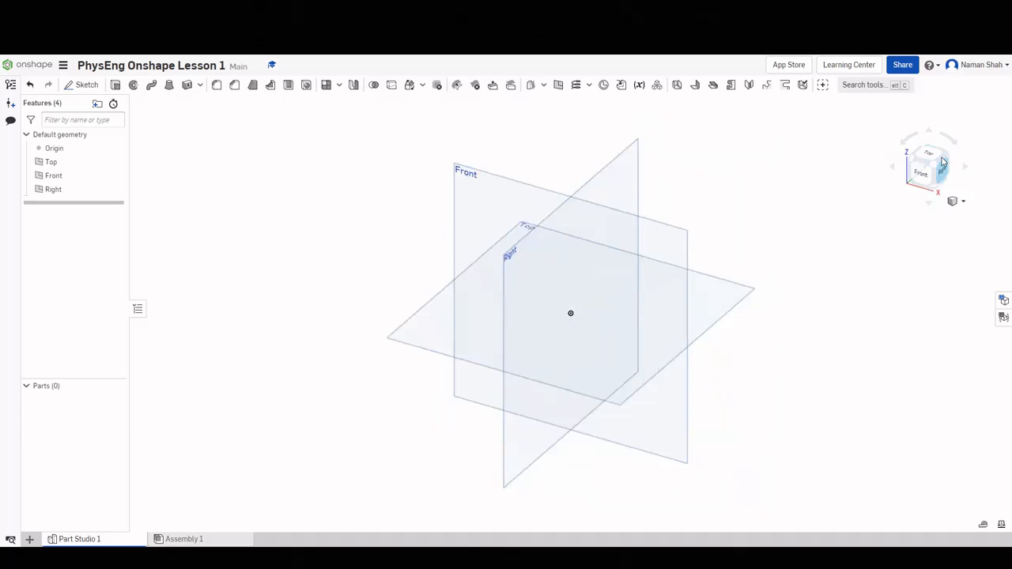
{"action": "left_click", "coordinate": [927, 170]}
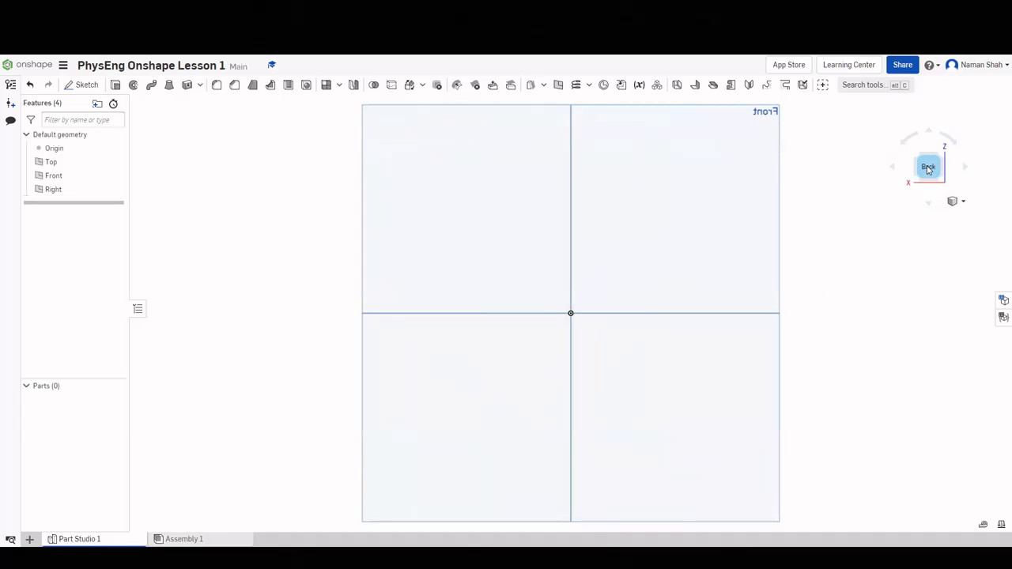
{"action": "left_click", "coordinate": [931, 158]}
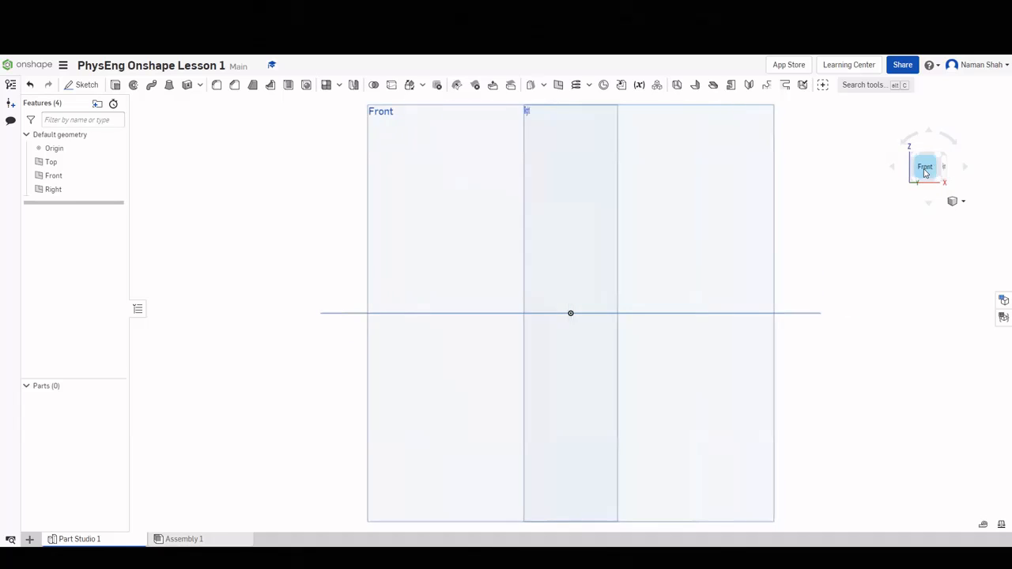
{"action": "left_click", "coordinate": [940, 156]}
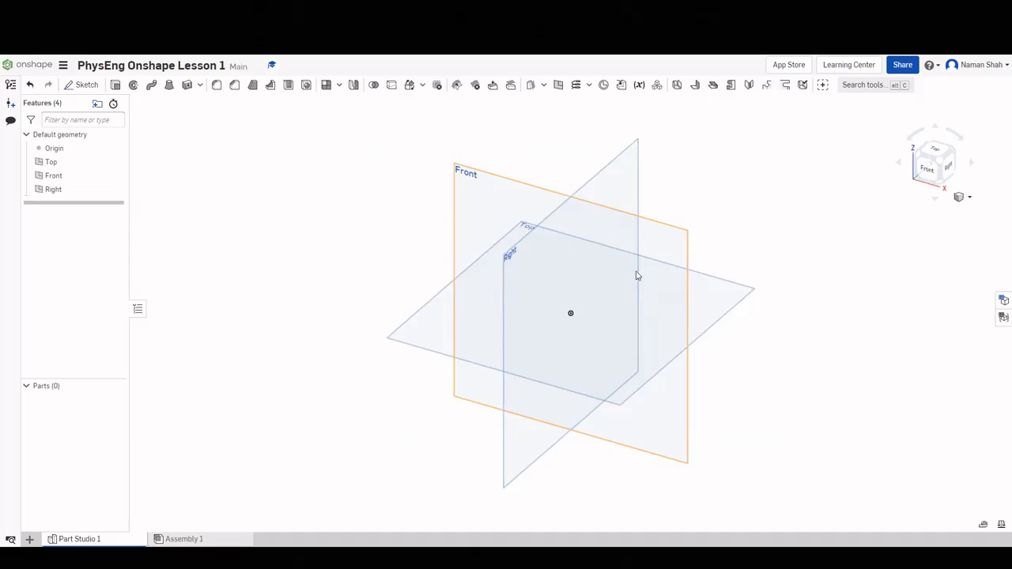
{"action": "right_click_drag", "start_coordinate": [637, 275], "coordinate": [359, 282]}
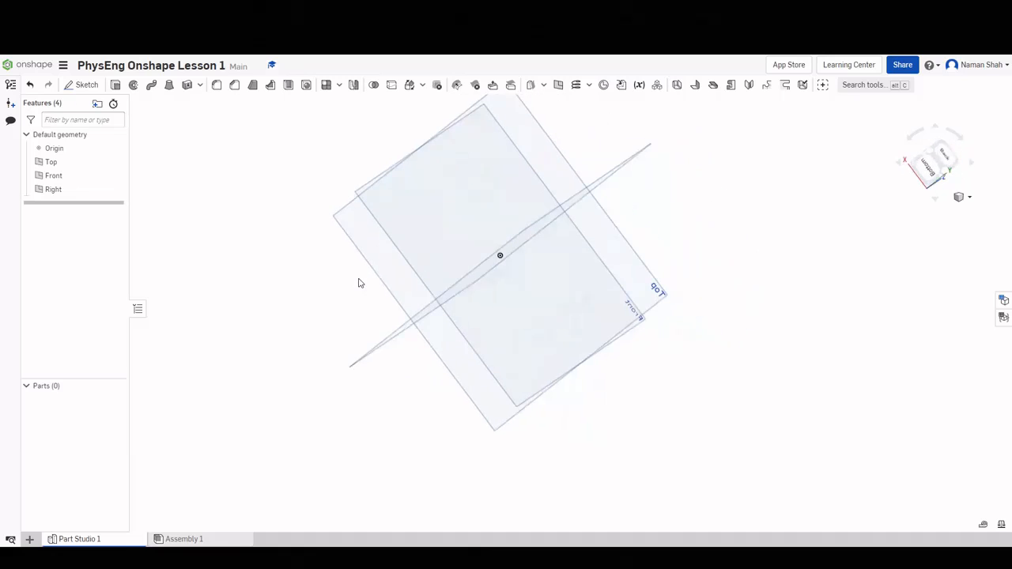
{"action": "left_click", "coordinate": [931, 155]}
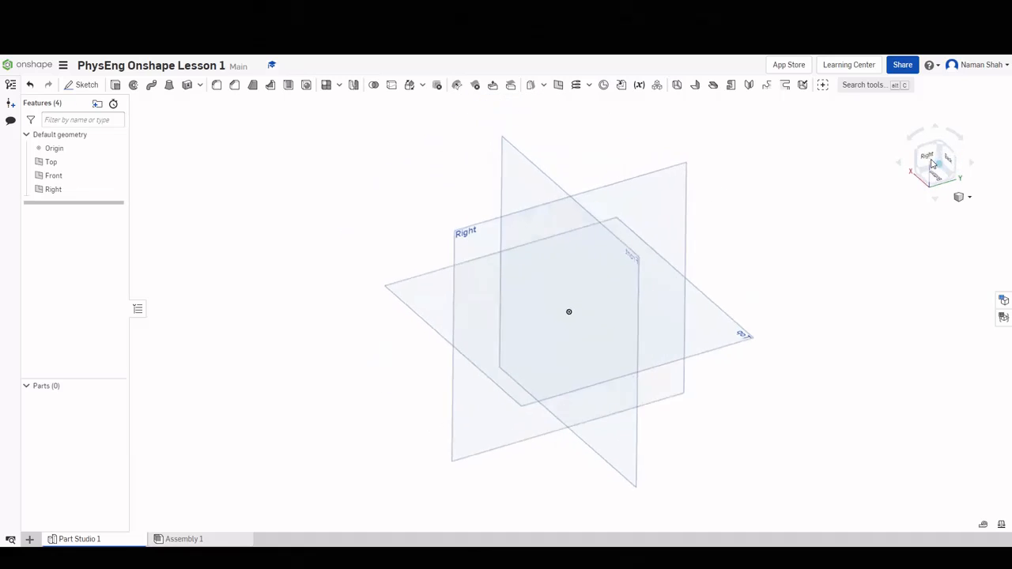
{"action": "left_click", "coordinate": [924, 162]}
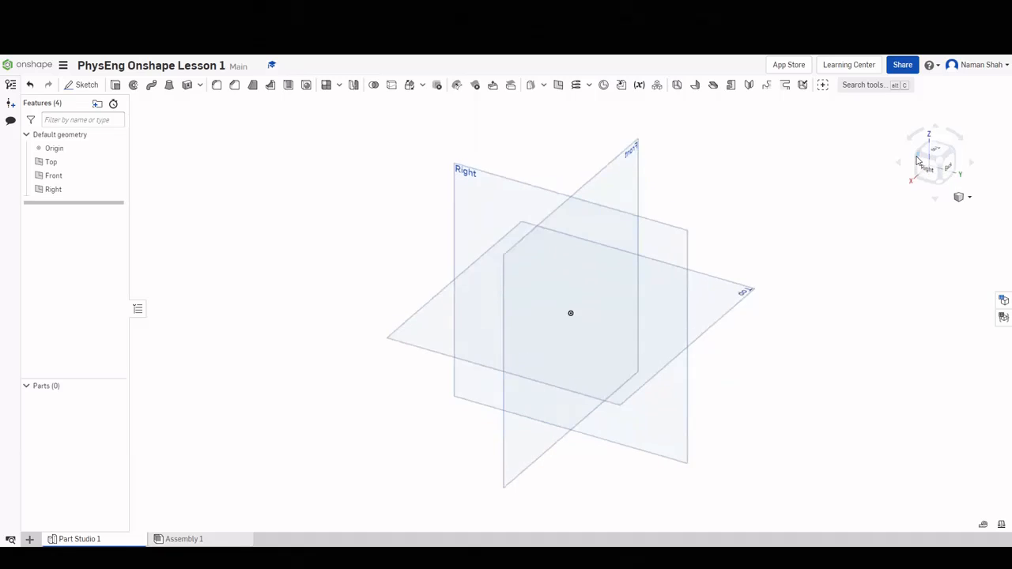
{"action": "left_click", "coordinate": [920, 157]}
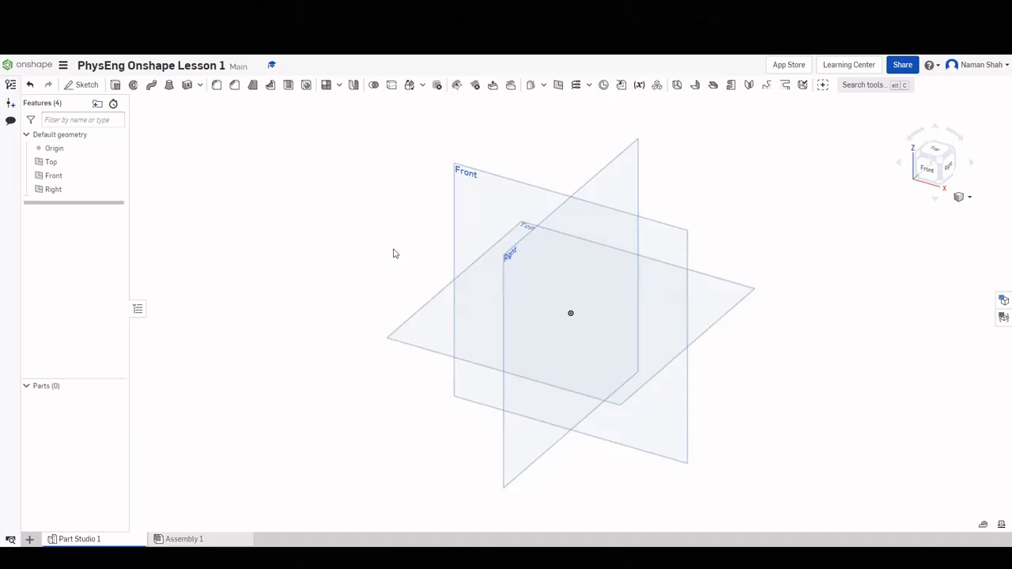
{"action": "middle_click_drag", "start_coordinate": [412, 246], "coordinate": [428, 291]}
{"action": "scroll", "coordinate": [487, 302], "scroll_direction": "up", "scroll_amount": 3}
{"action": "scroll", "coordinate": [472, 325], "scroll_direction": "up", "scroll_amount": 1}
{"action": "scroll", "coordinate": [471, 325], "scroll_direction": "up", "scroll_amount": 4}
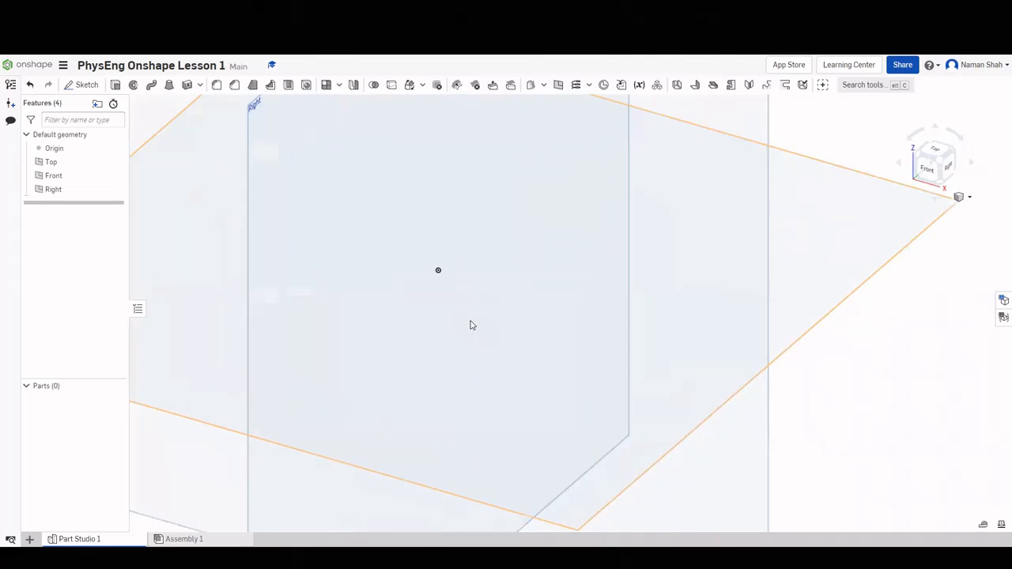
{"action": "scroll", "coordinate": [471, 325], "scroll_direction": "down", "scroll_amount": 6}
{"action": "scroll", "coordinate": [471, 325], "scroll_direction": "up", "scroll_amount": 4}
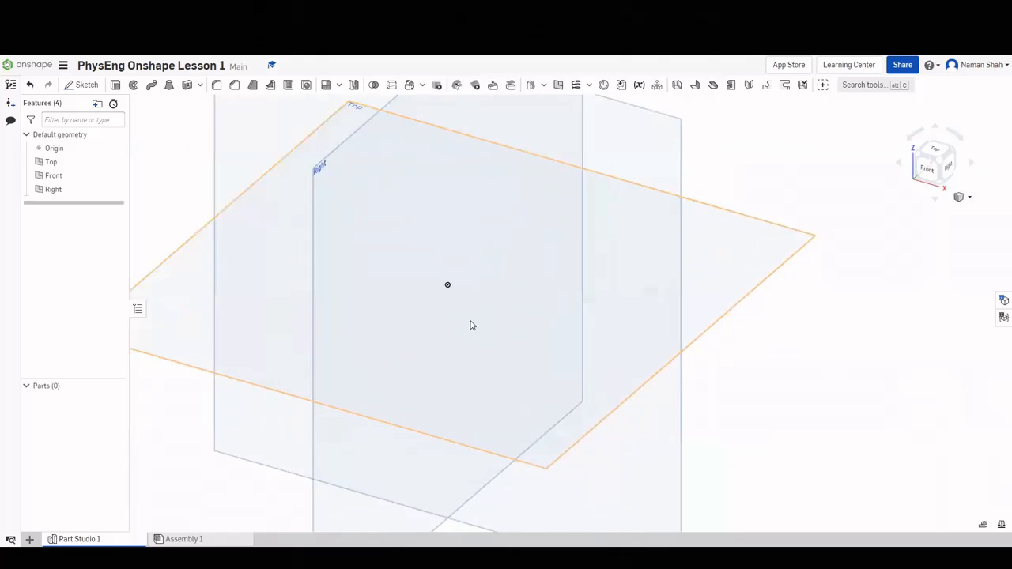
{"action": "scroll", "coordinate": [470, 325], "scroll_direction": "down", "scroll_amount": 4}
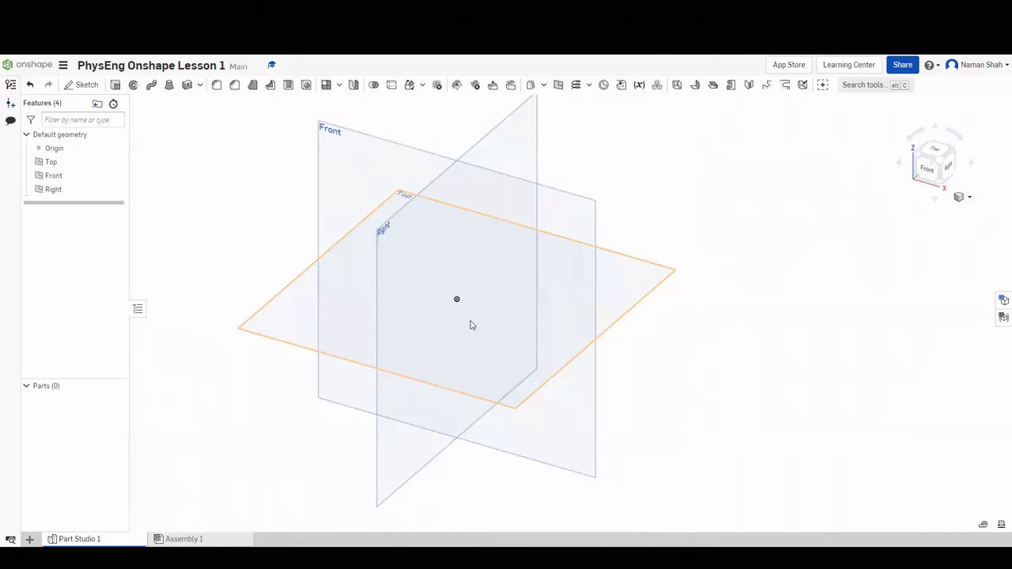
{"action": "scroll", "coordinate": [471, 325], "scroll_direction": "down", "scroll_amount": 1}
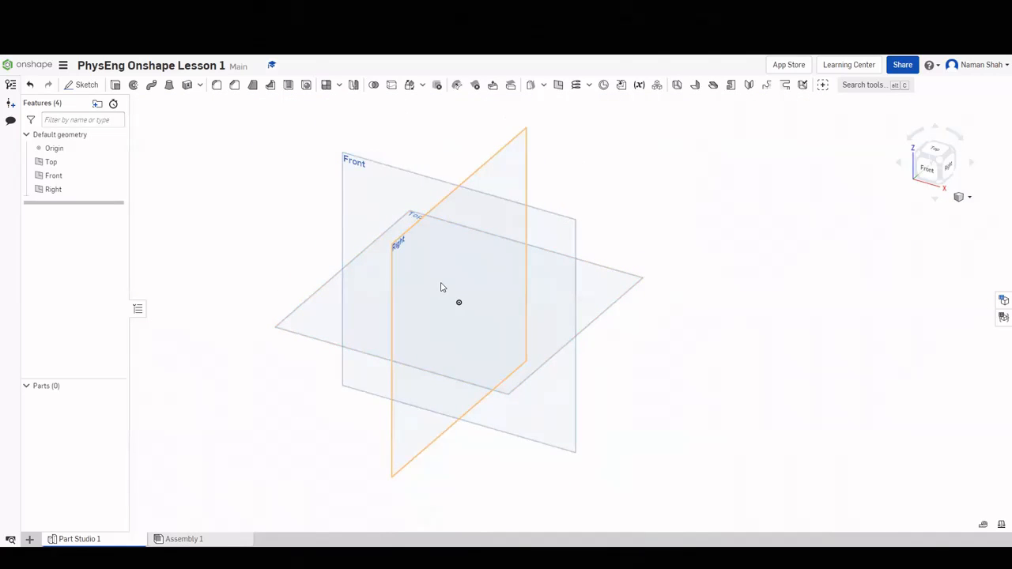
{"action": "scroll", "coordinate": [438, 283], "scroll_direction": "up", "scroll_amount": 4}
{"action": "middle_click_drag", "start_coordinate": [433, 280], "coordinate": [463, 350]}
{"action": "scroll", "coordinate": [649, 352], "scroll_direction": "up", "scroll_amount": 1}
{"action": "scroll", "coordinate": [554, 352], "scroll_direction": "down", "scroll_amount": 2}
{"action": "left_click_drag", "start_coordinate": [463, 350], "coordinate": [449, 246]}
{"action": "scroll", "coordinate": [403, 289], "scroll_direction": "down", "scroll_amount": 3}
{"action": "middle_click_drag", "start_coordinate": [449, 246], "coordinate": [522, 230]}
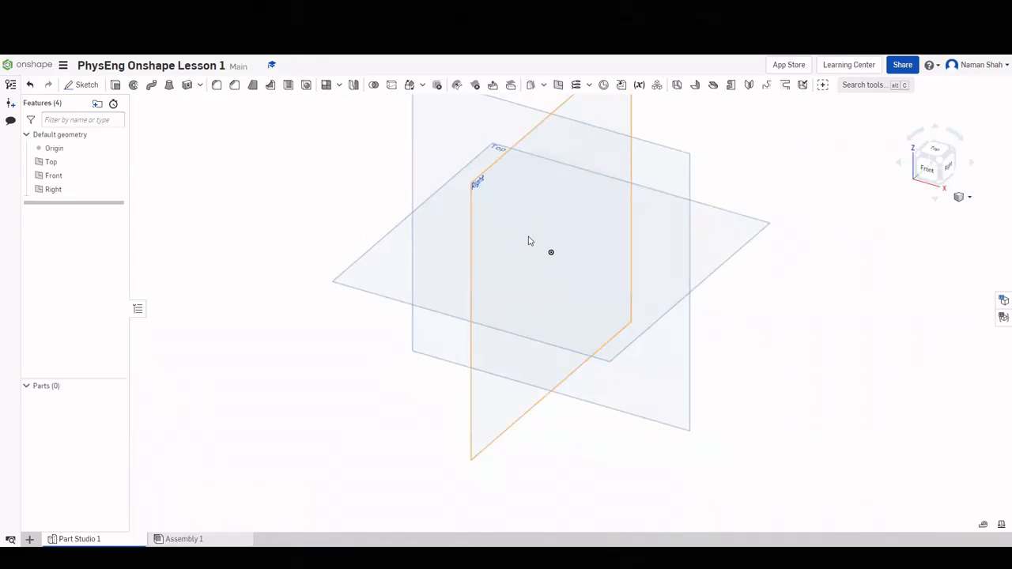
{"action": "left_click", "coordinate": [668, 168]}
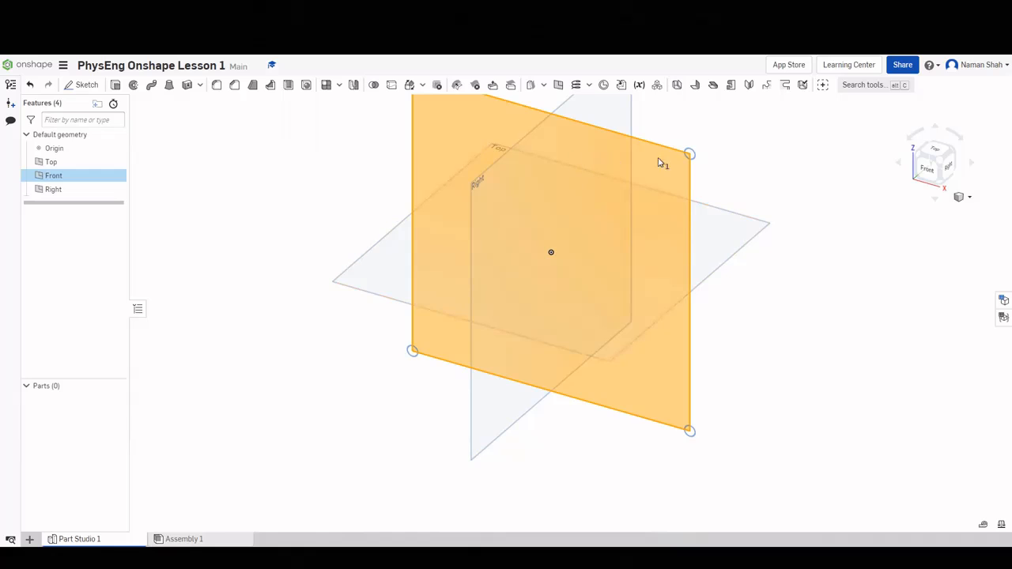
{"action": "middle_click_drag", "start_coordinate": [752, 179], "coordinate": [730, 235]}
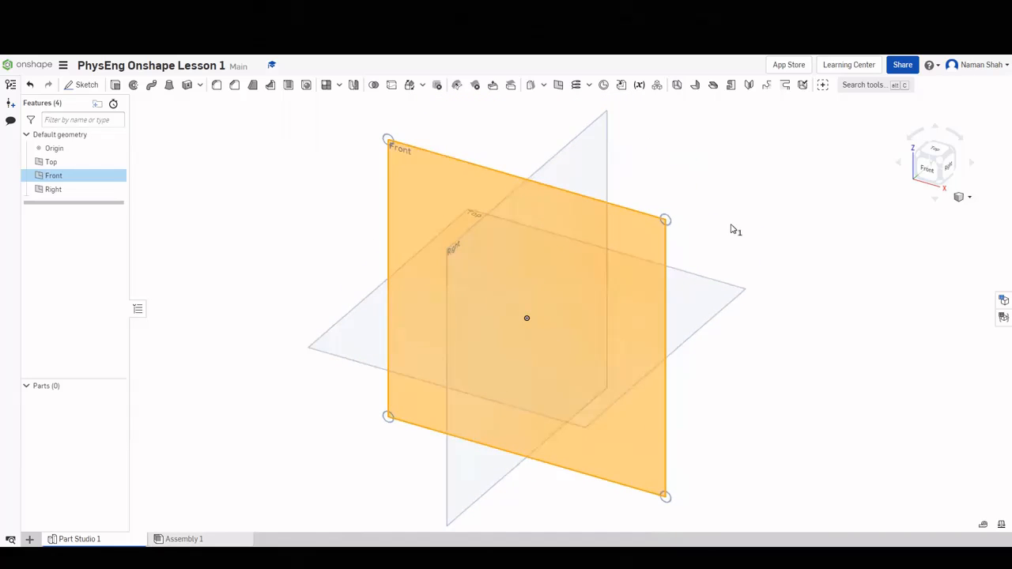
{"action": "left_click", "coordinate": [719, 188]}
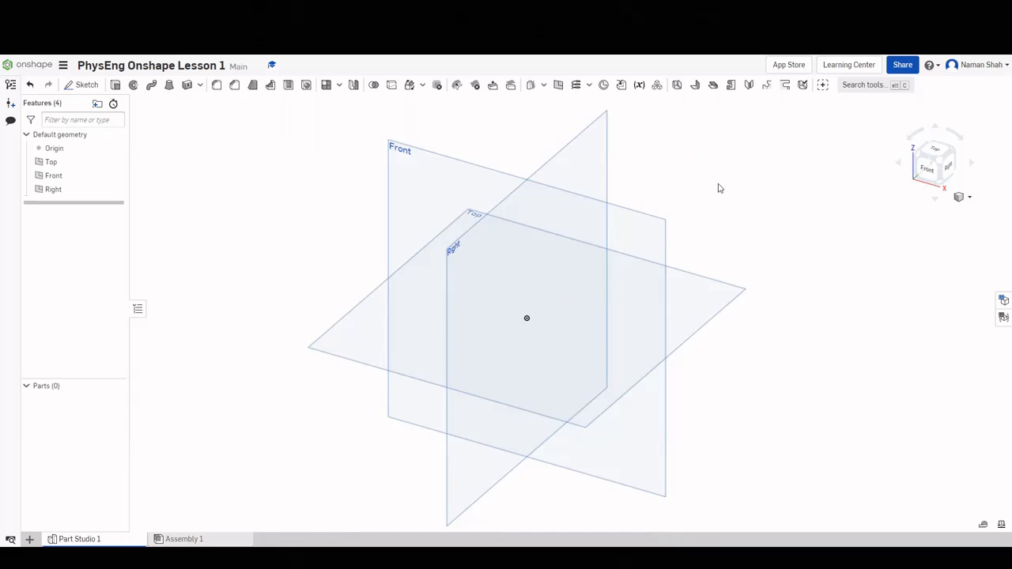
Start Sketch 1 on the Front plane, then check it from front, isometric and bottom views.
{"action": "right_click", "coordinate": [633, 229]}
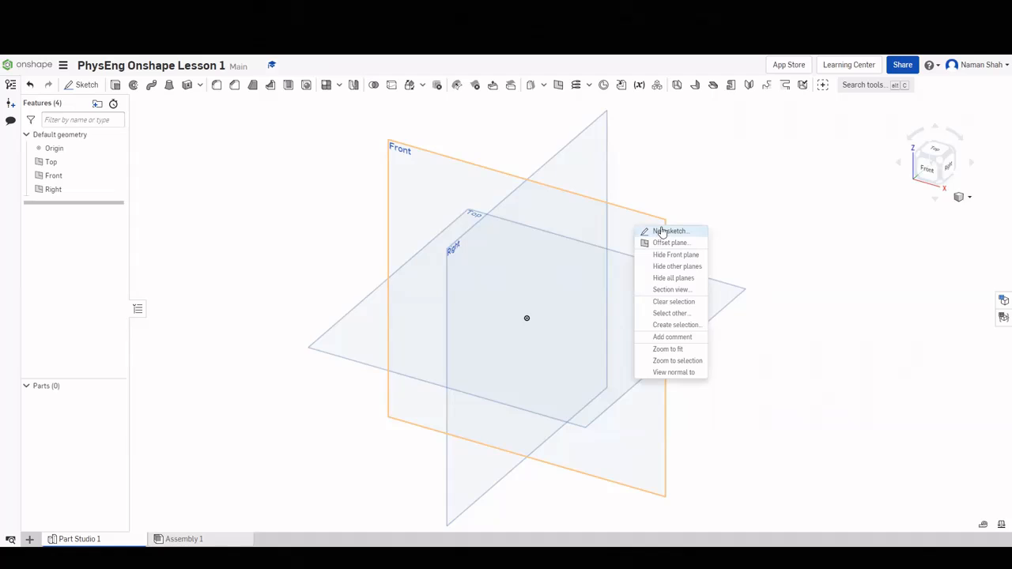
{"action": "left_click", "coordinate": [663, 231]}
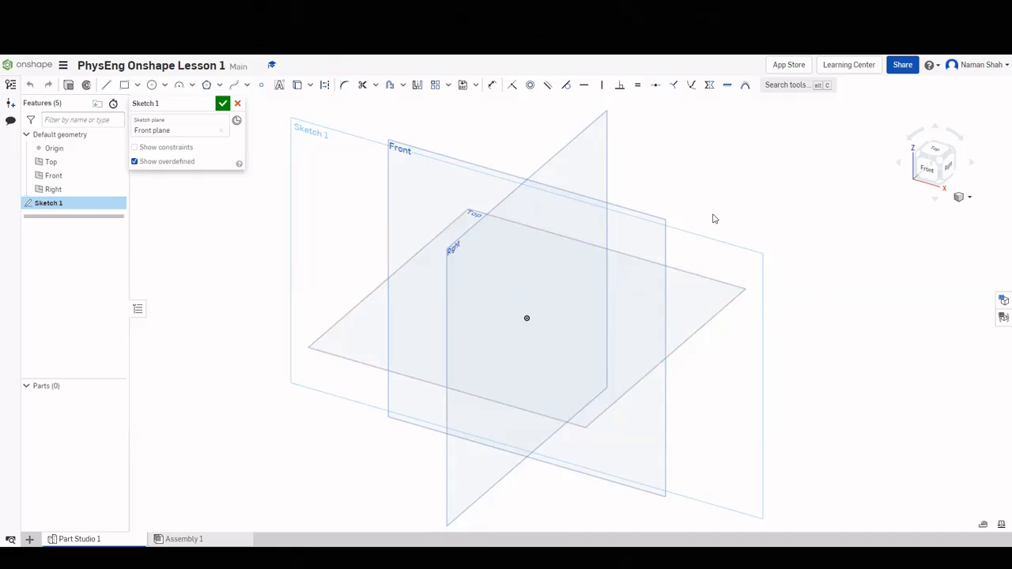
{"action": "left_click", "coordinate": [926, 171]}
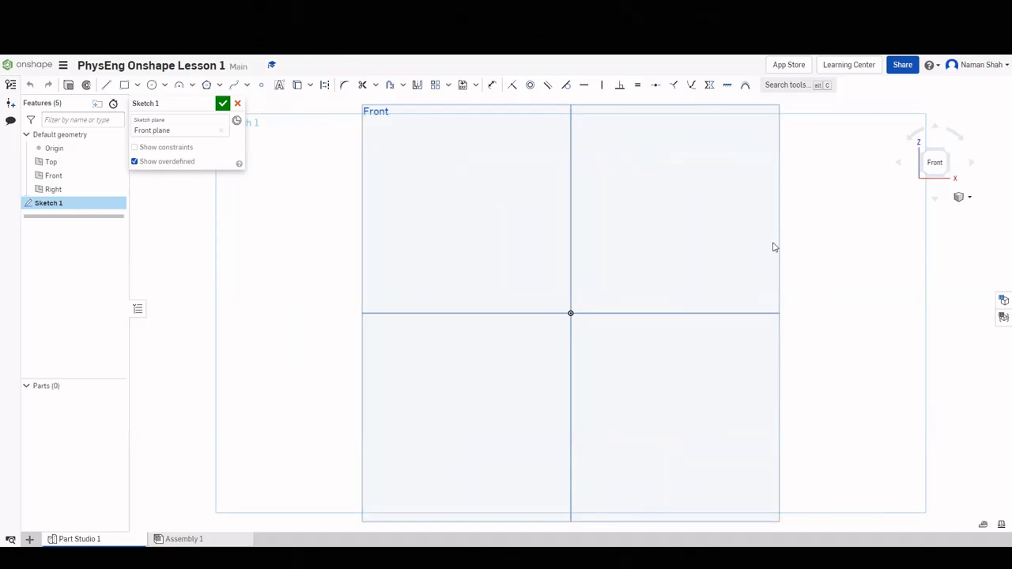
{"action": "left_click", "coordinate": [947, 155]}
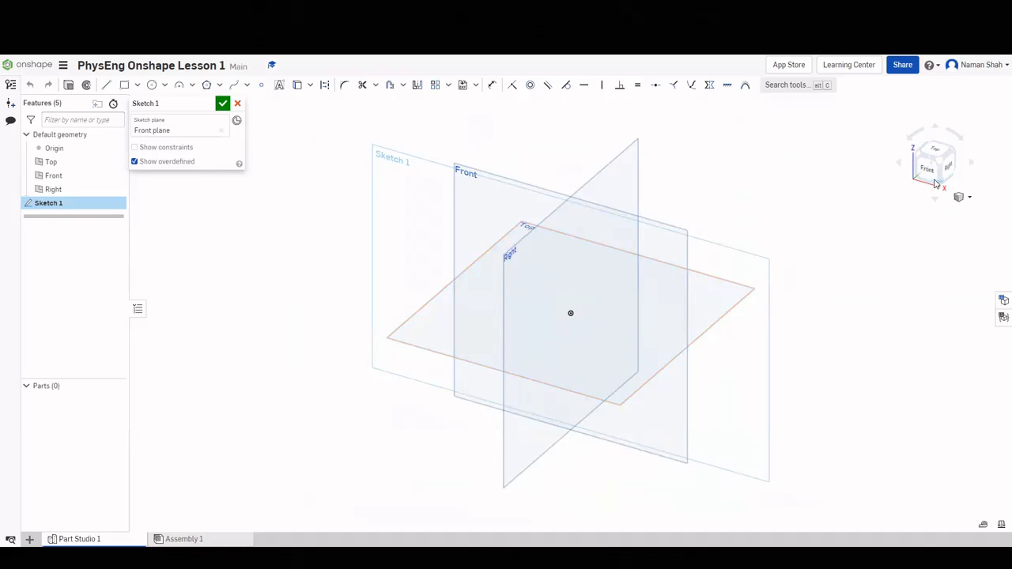
{"action": "left_click", "coordinate": [942, 185]}
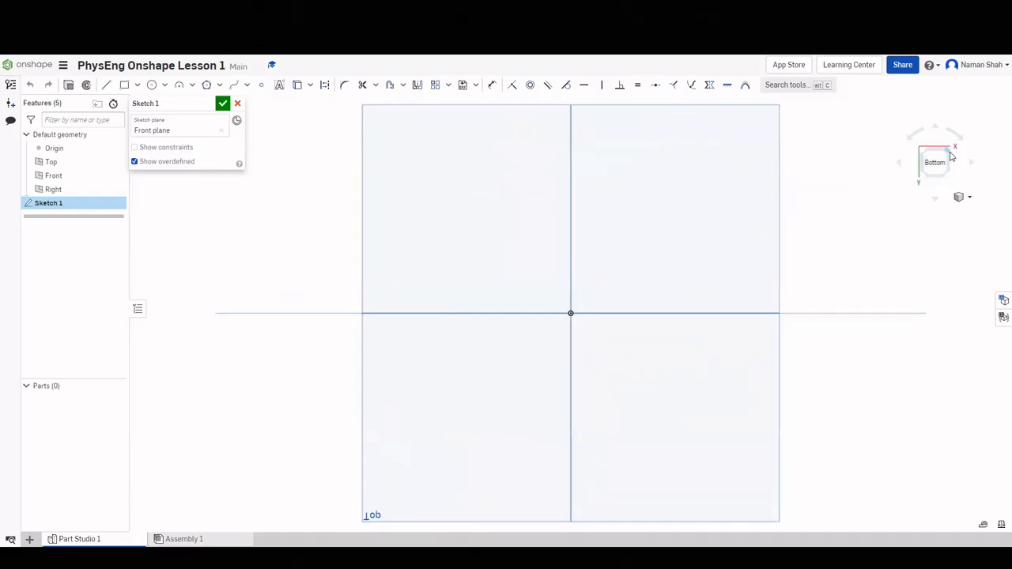
{"action": "left_click", "coordinate": [950, 155]}
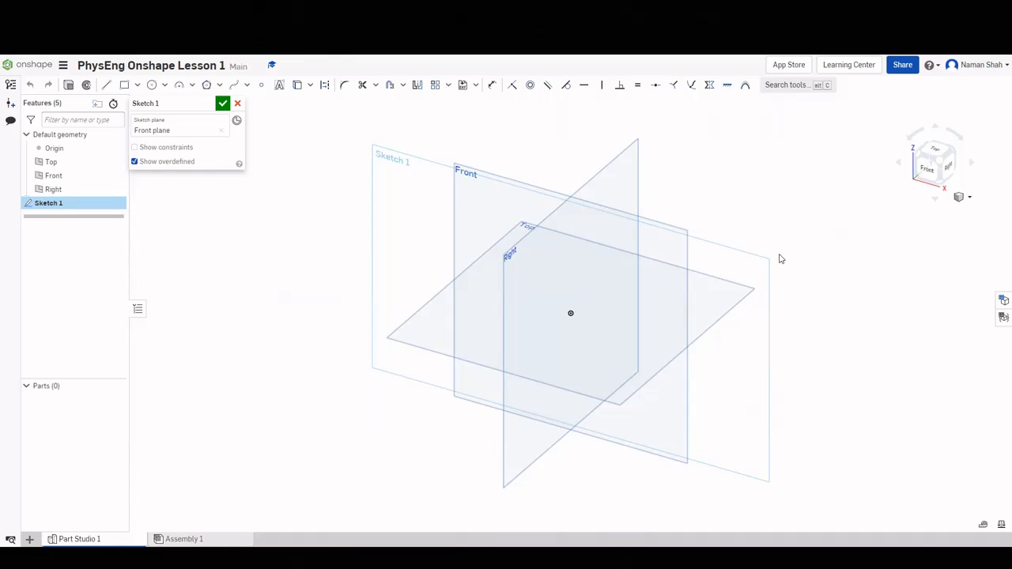
View Sketch 1 normal to the Front plane using the N shortcut.
{"action": "key", "text": "n"}
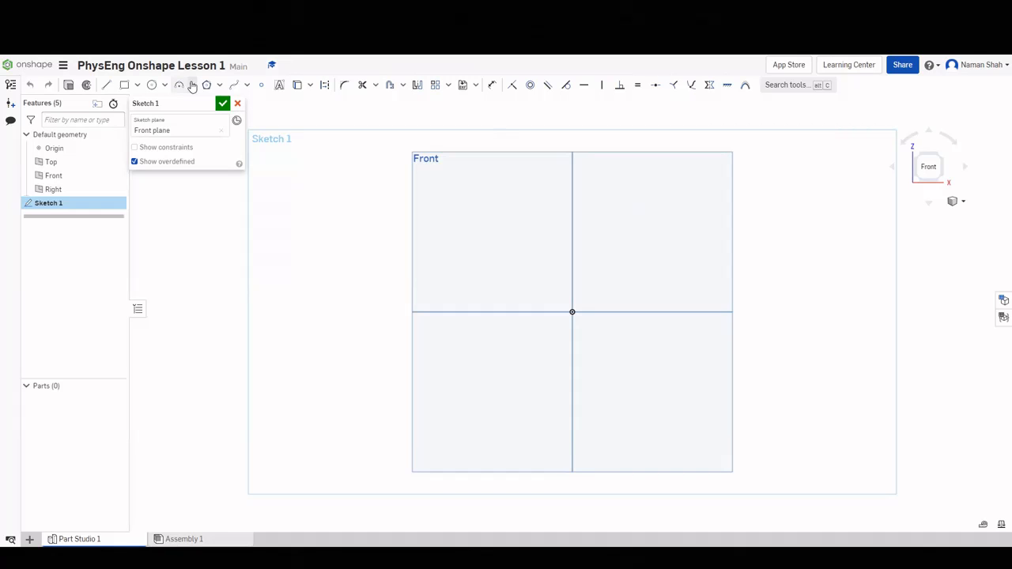
Finish the angled upper line chain and draw a lower line joining its end.
{"action": "left_click", "coordinate": [106, 85]}
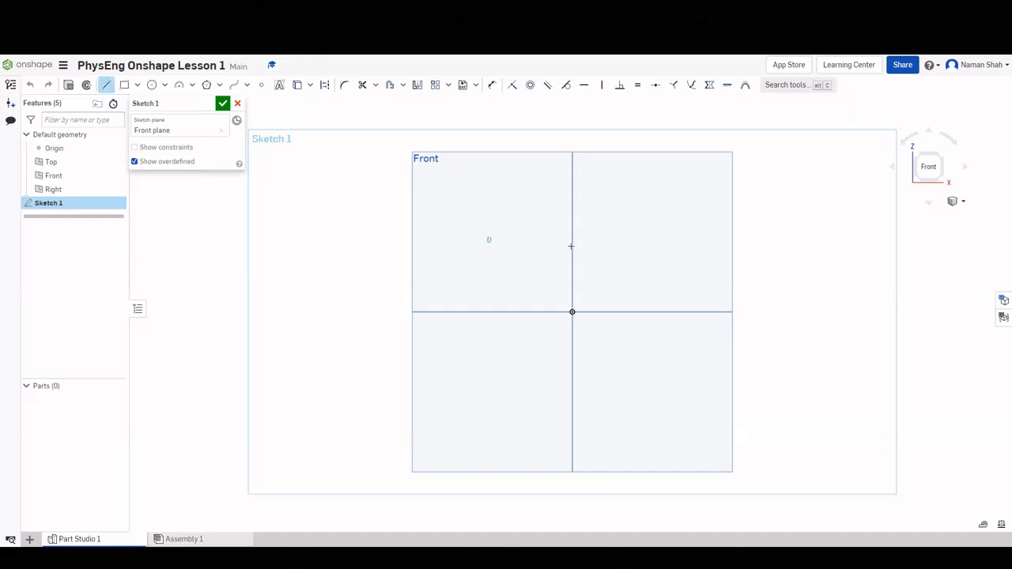
{"action": "left_click", "coordinate": [604, 247]}
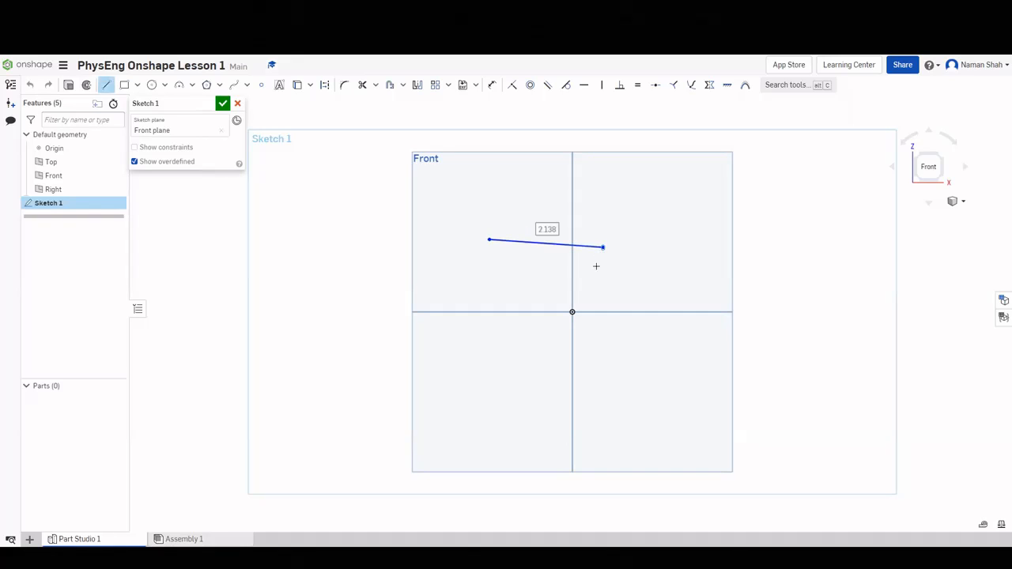
{"action": "left_click", "coordinate": [635, 287]}
{"action": "key", "text": "Escape"}
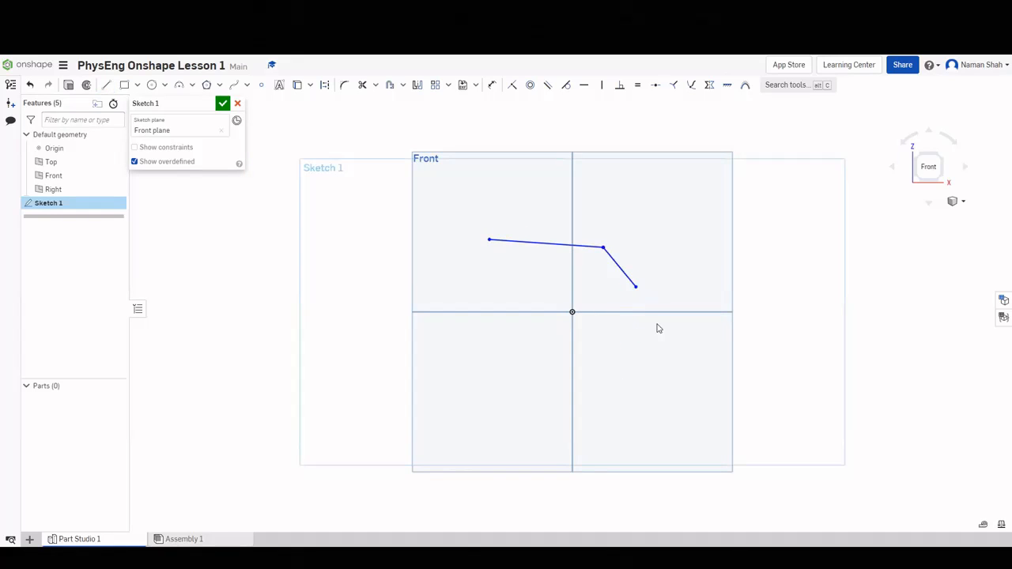
{"action": "left_click", "coordinate": [106, 85]}
{"action": "left_click", "coordinate": [487, 353]}
{"action": "left_click", "coordinate": [625, 368]}
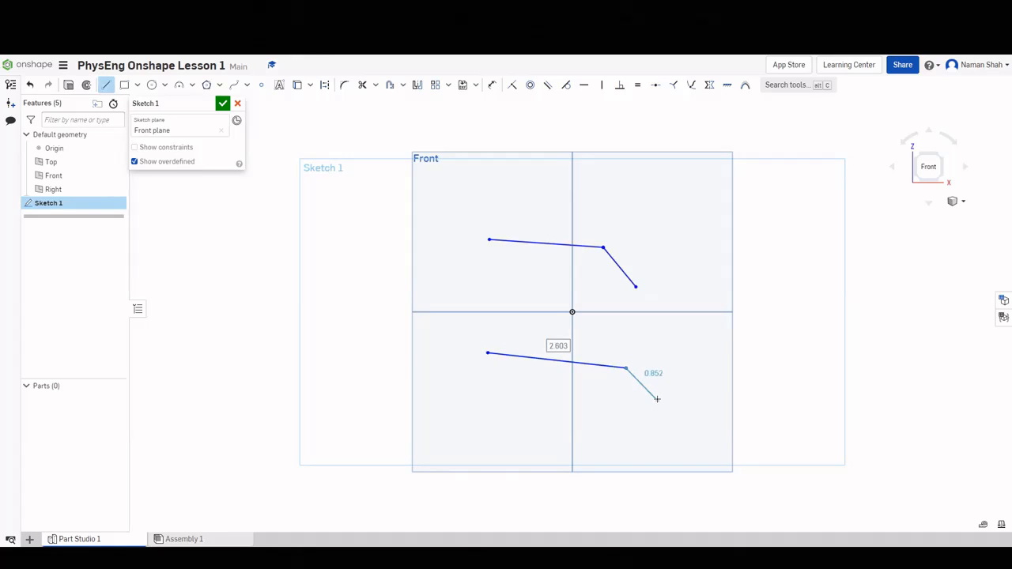
{"action": "left_click", "coordinate": [636, 286]}
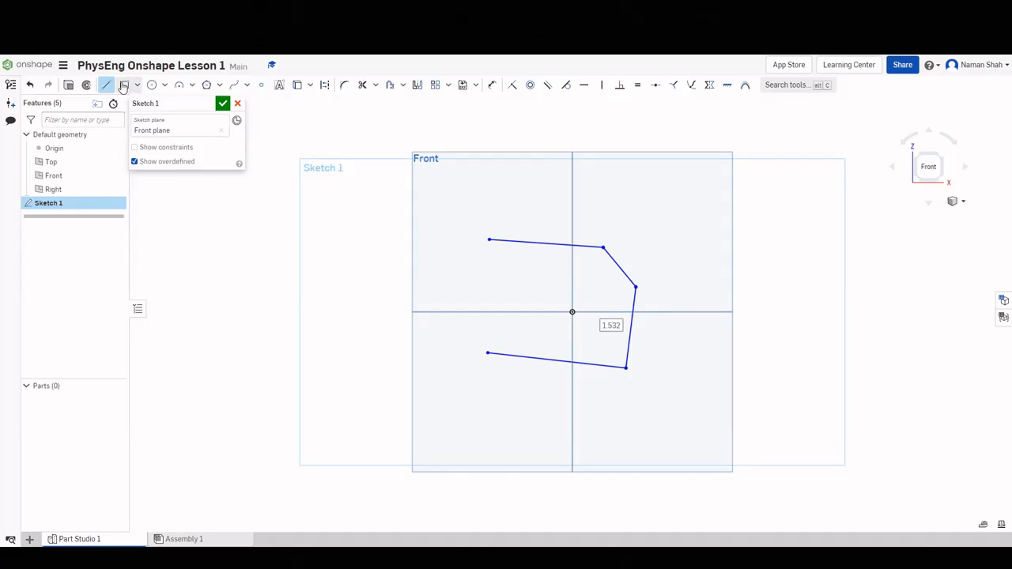
Draw a corner rectangle above the shape and a 2.597 by 0.77 one below it.
{"action": "left_click", "coordinate": [124, 84]}
{"action": "left_click", "coordinate": [137, 86]}
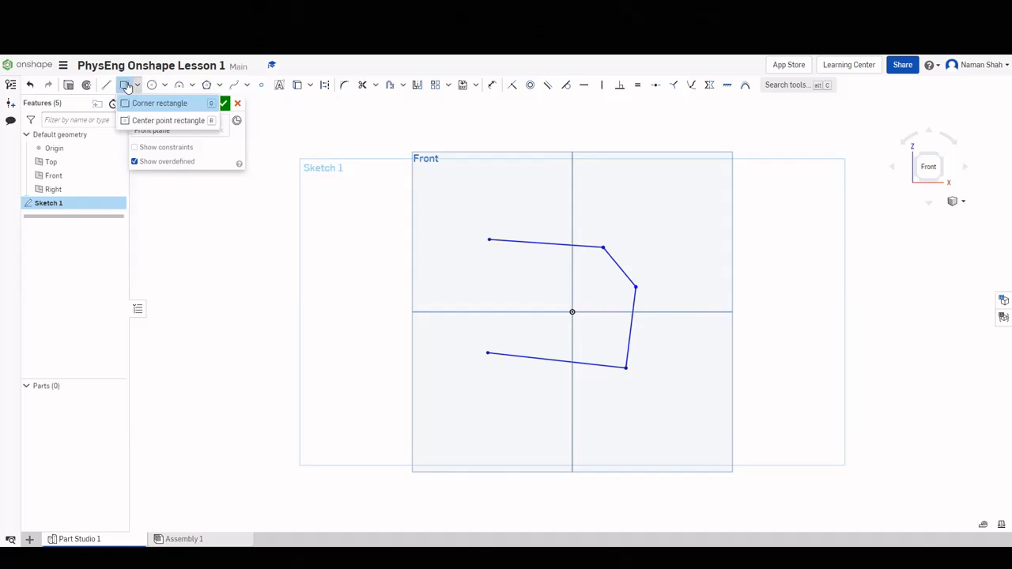
{"action": "left_click", "coordinate": [126, 85]}
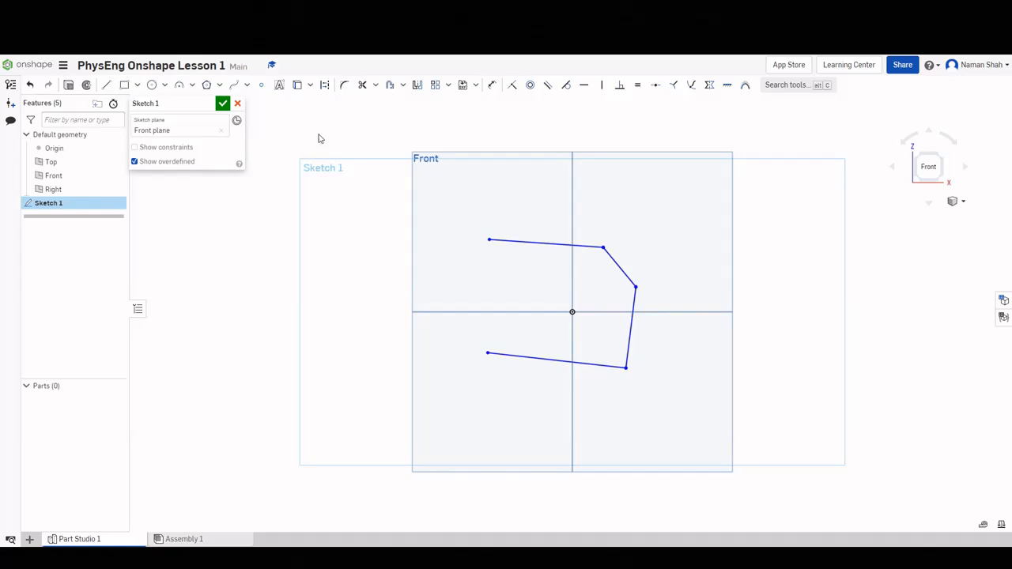
{"action": "left_click", "coordinate": [124, 84]}
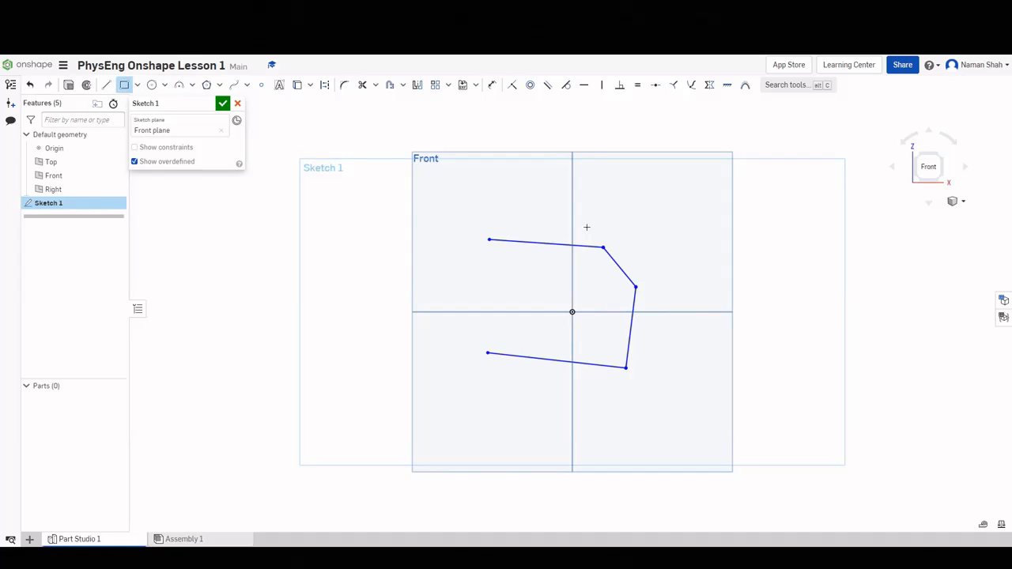
{"action": "left_click", "coordinate": [490, 171]}
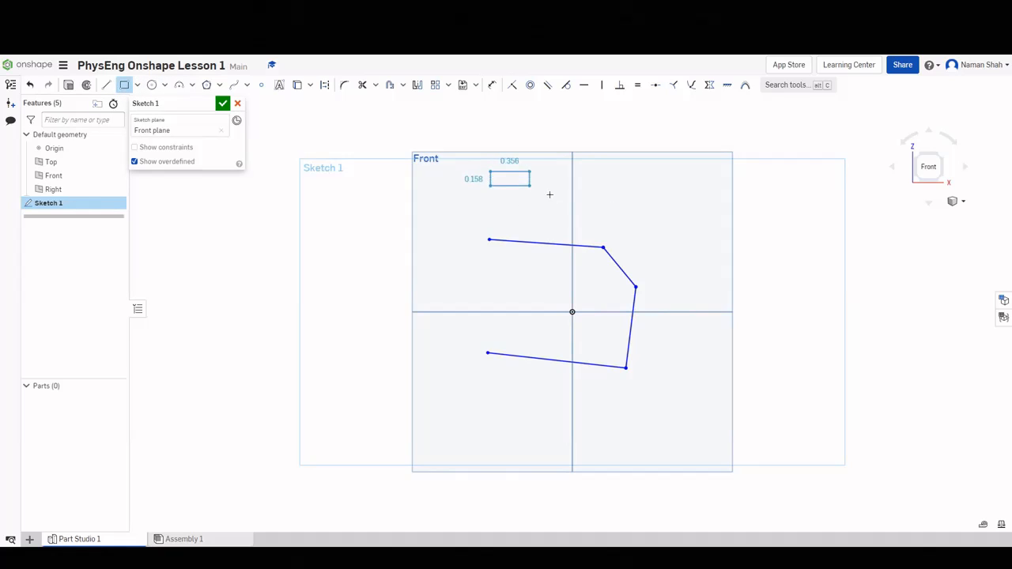
{"action": "left_click", "coordinate": [618, 208]}
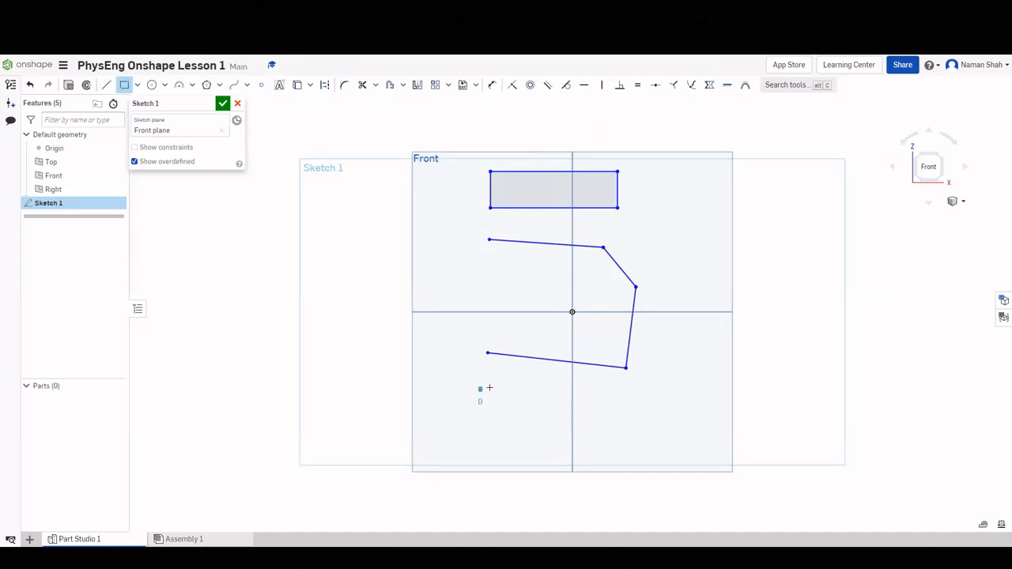
{"action": "left_click", "coordinate": [479, 390]}
{"action": "left_click", "coordinate": [618, 431]}
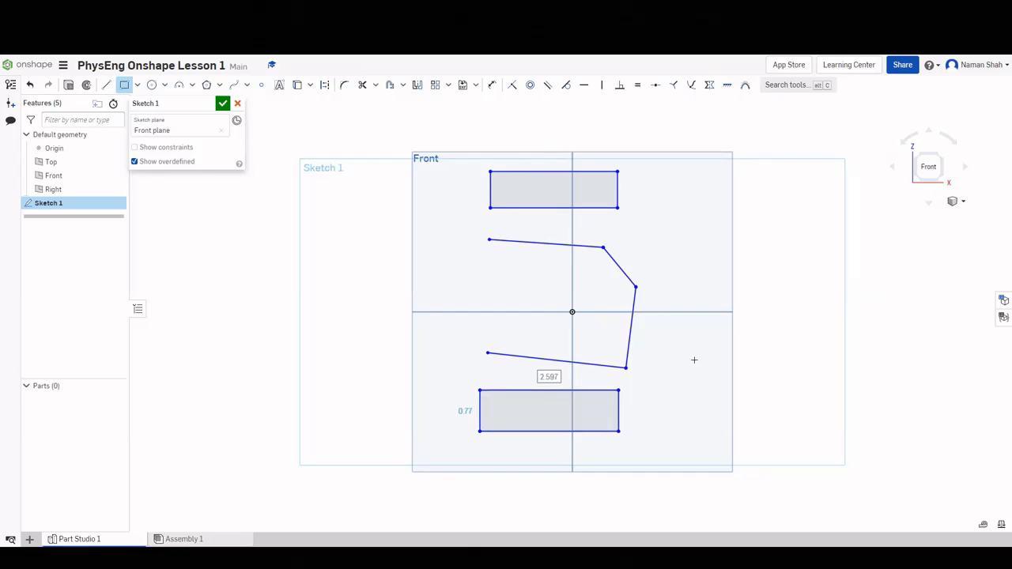
Draw two center-point circles: Ø1.232 left of centre and Ø0.963 at upper right.
{"action": "left_click", "coordinate": [153, 85]}
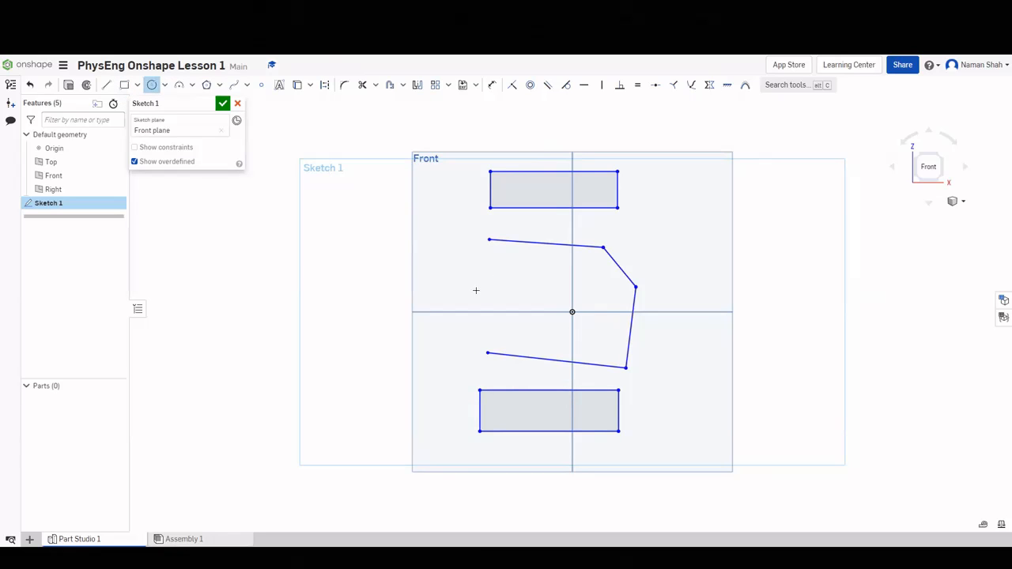
{"action": "left_click", "coordinate": [477, 294]}
{"action": "left_click", "coordinate": [510, 298]}
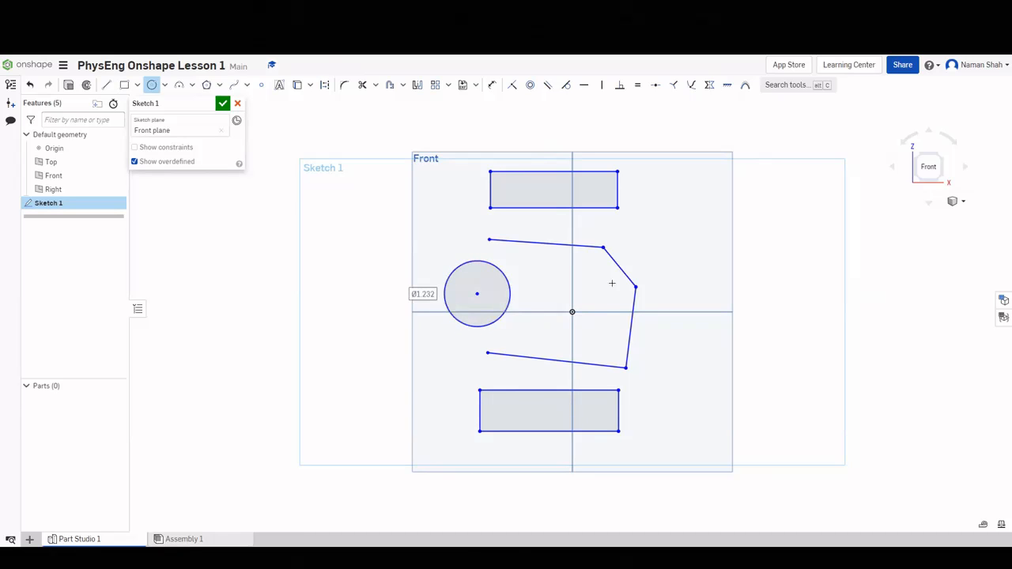
{"action": "left_click", "coordinate": [678, 217]}
{"action": "left_click", "coordinate": [669, 241]}
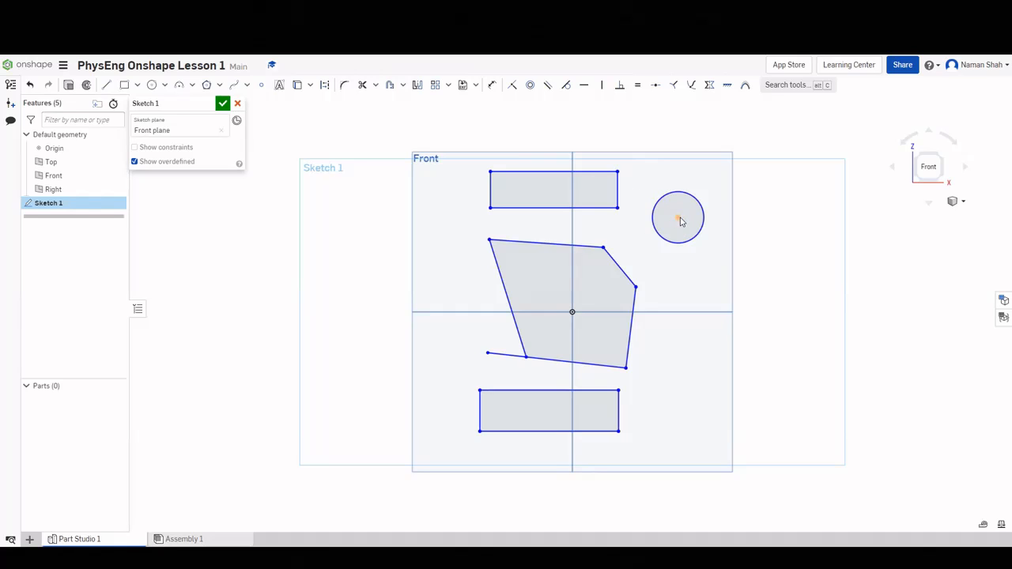
Offset the circle and the bottom rectangle's lower edge by 0.25 in.
{"action": "left_click", "coordinate": [391, 87]}
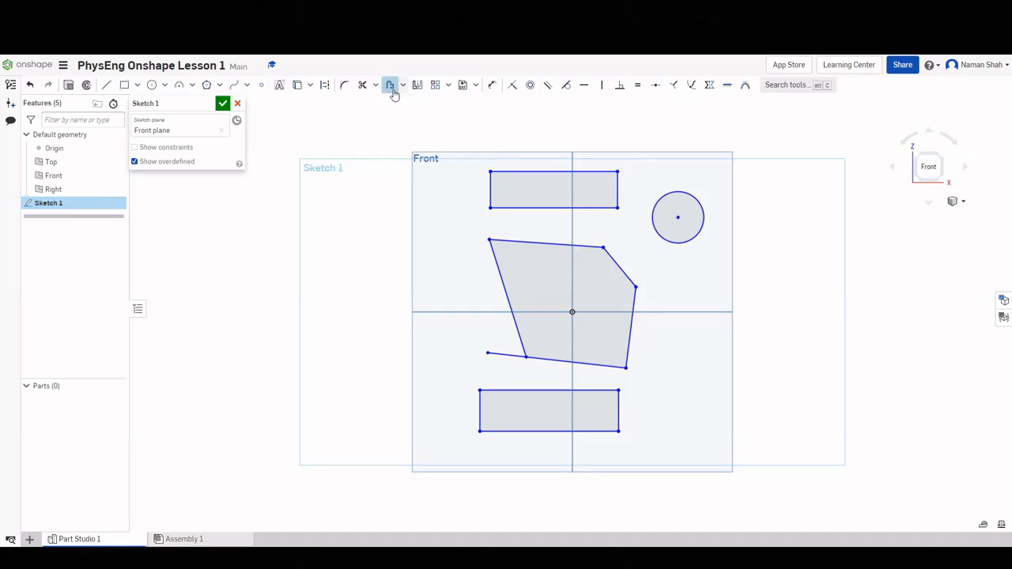
{"action": "left_click", "coordinate": [658, 202]}
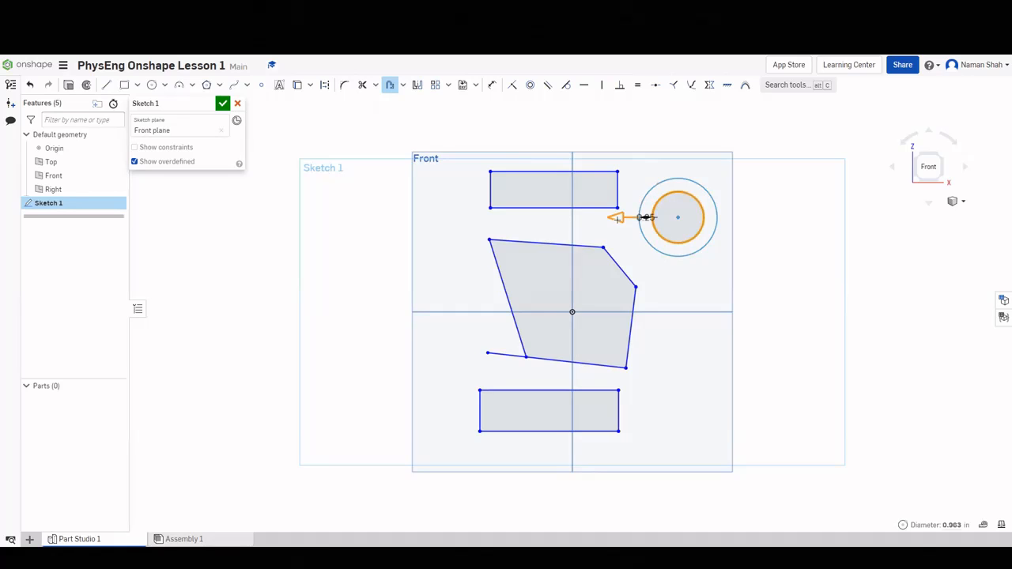
{"action": "mouse_move", "coordinate": [612, 220]}
{"action": "left_mouse_down"}
{"action": "mouse_move", "coordinate": [583, 217]}
{"action": "mouse_move", "coordinate": [613, 215]}
{"action": "left_mouse_up"}
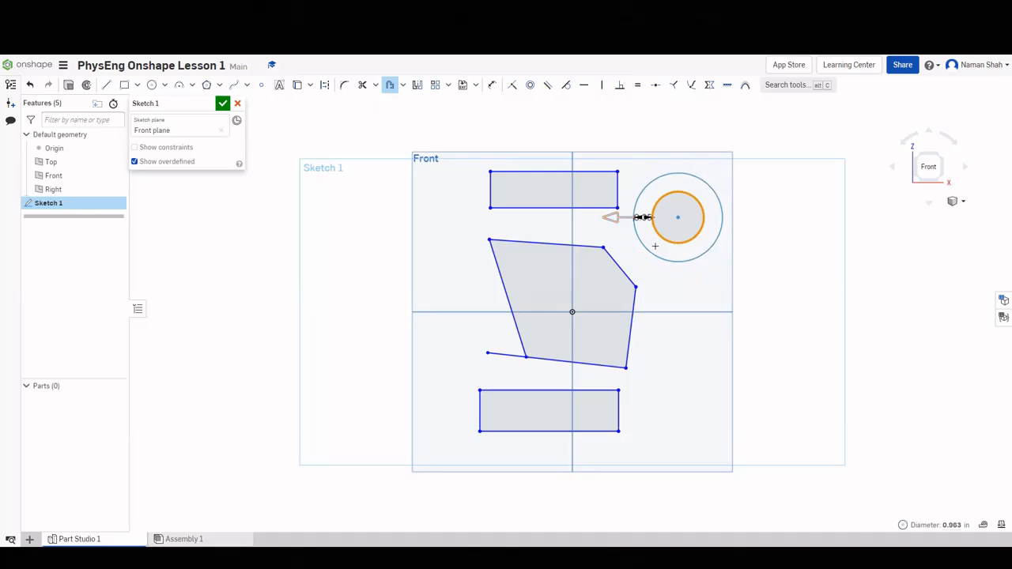
{"action": "left_click", "coordinate": [656, 264]}
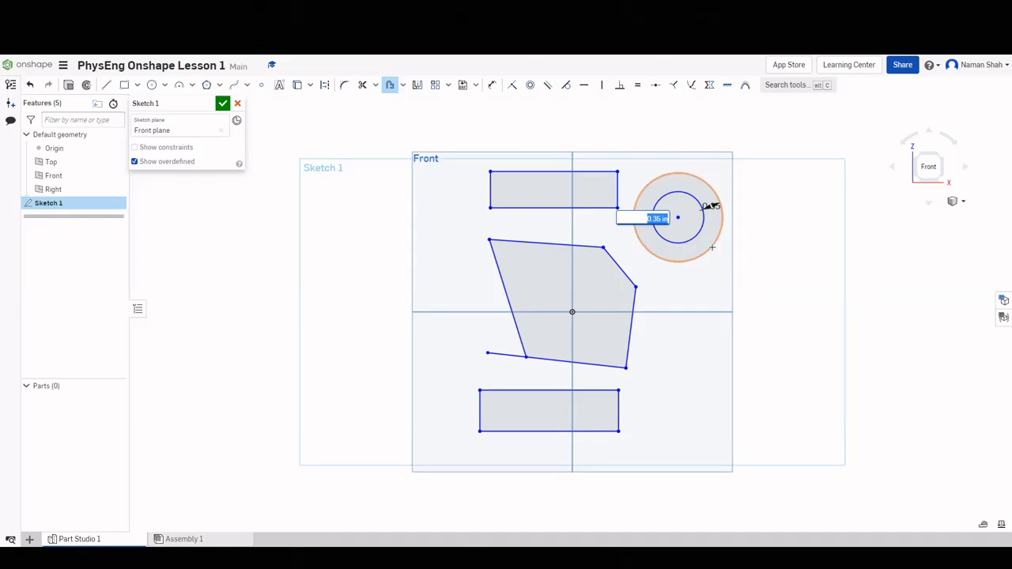
{"action": "type", "text": "0.25"}
{"action": "key", "text": "Return"}
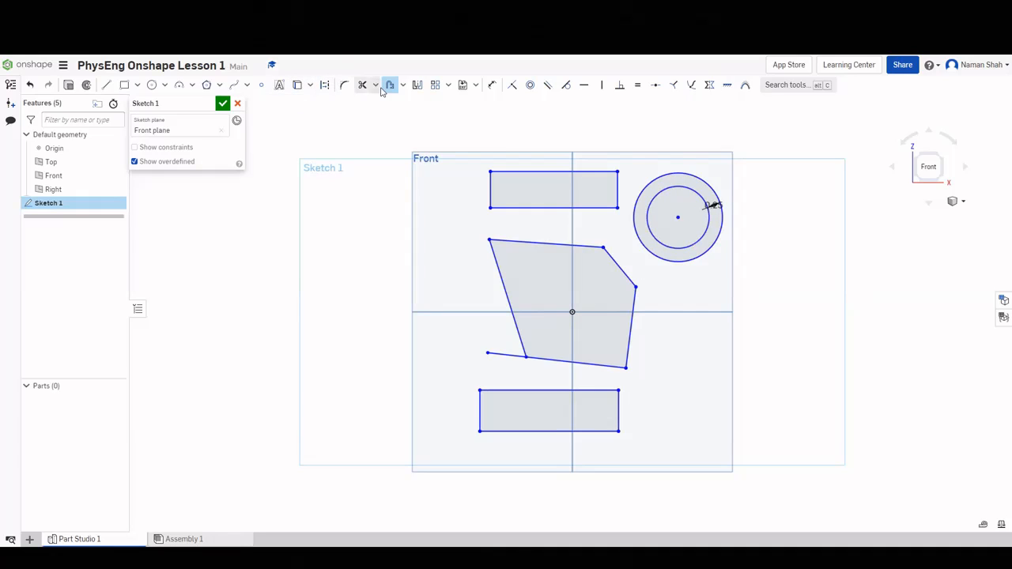
{"action": "left_click", "coordinate": [528, 431]}
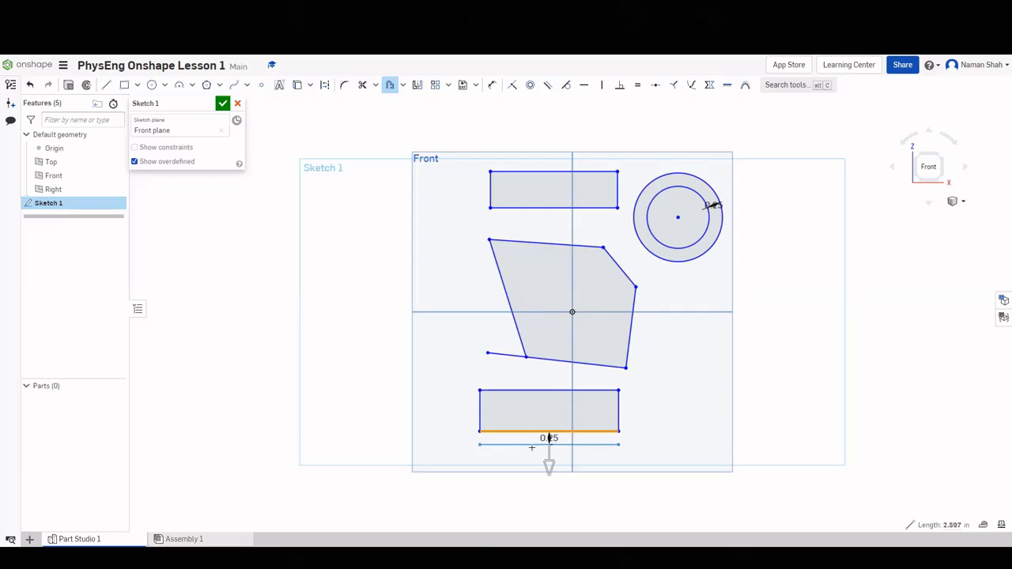
{"action": "double_click", "coordinate": [547, 438]}
{"action": "key", "text": "Return"}
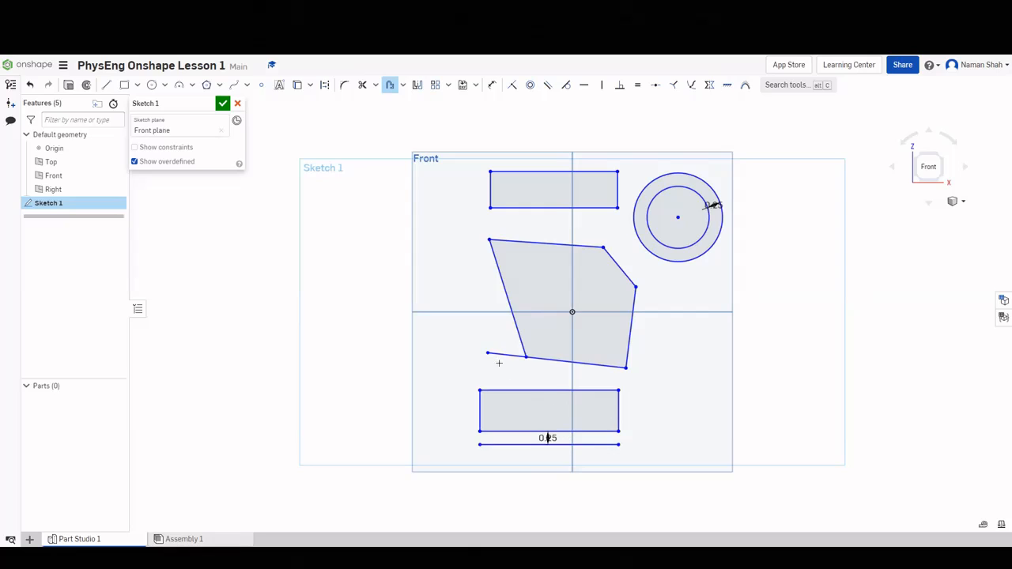
Offset the top rectangle's edges outward by 0.18 in.
{"action": "left_click", "coordinate": [497, 173]}
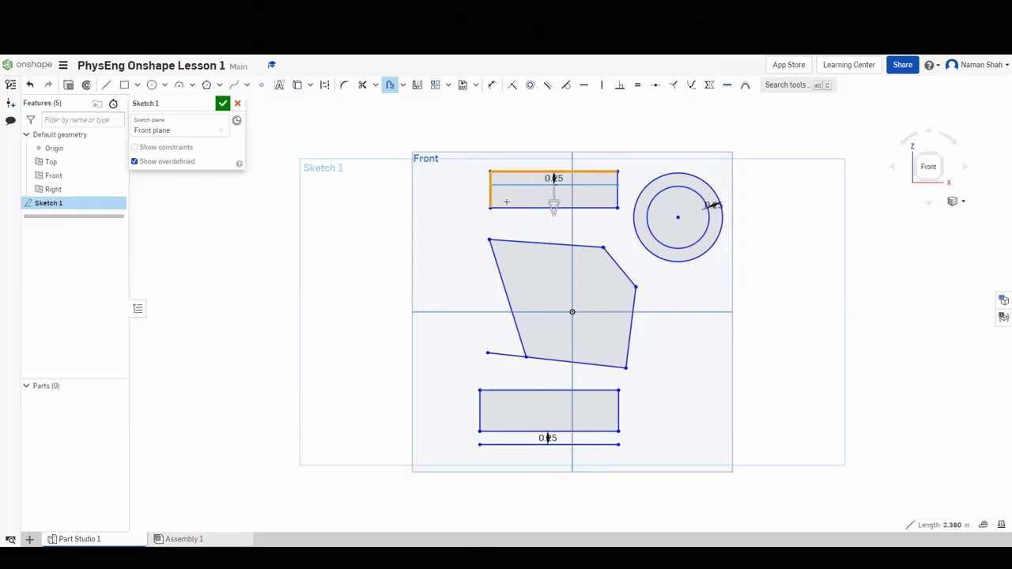
{"action": "left_click", "coordinate": [619, 192]}
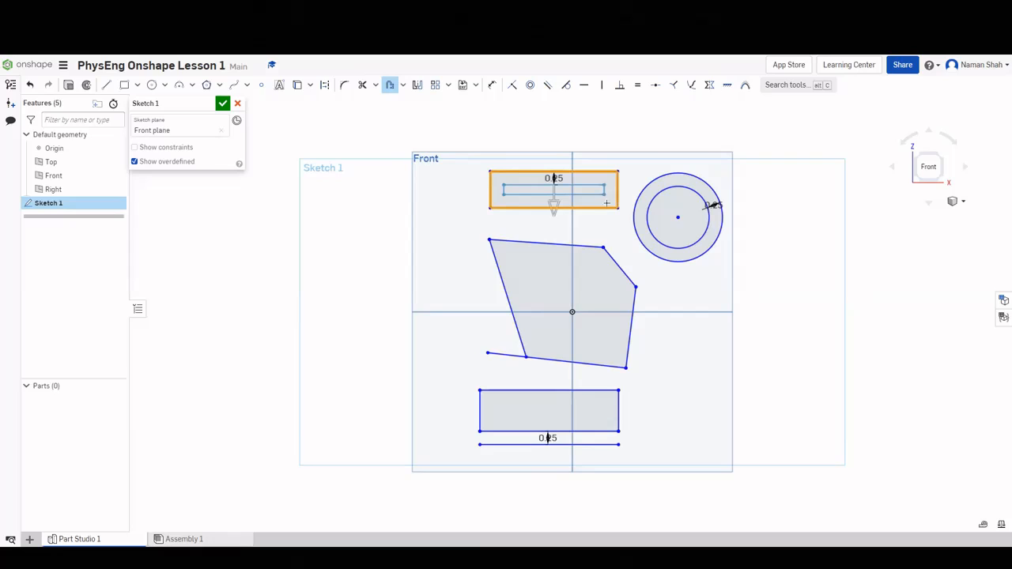
{"action": "left_click_drag", "start_coordinate": [554, 204], "coordinate": [546, 181]}
{"action": "left_click", "coordinate": [546, 181]}
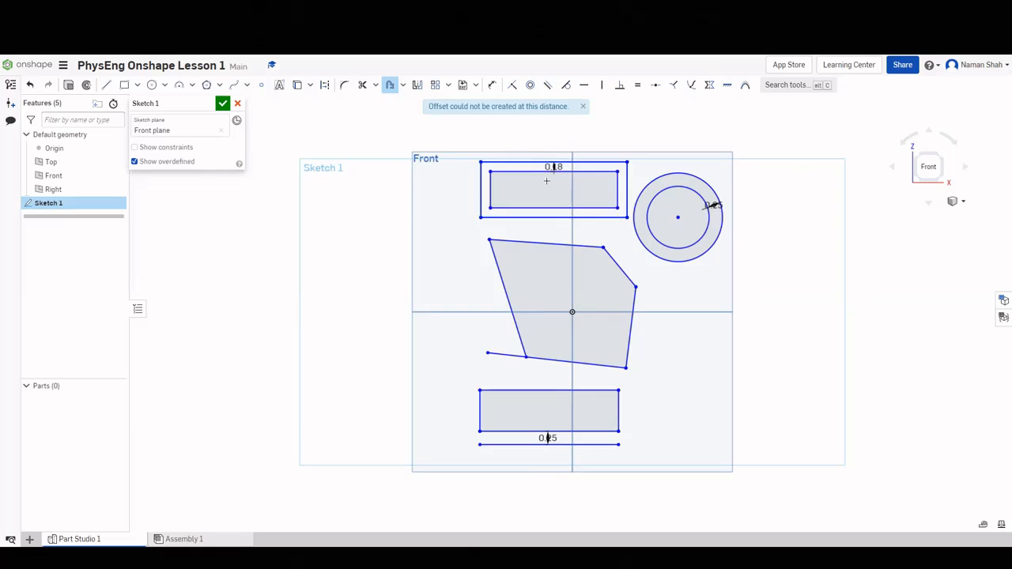
{"action": "key", "text": "Return"}
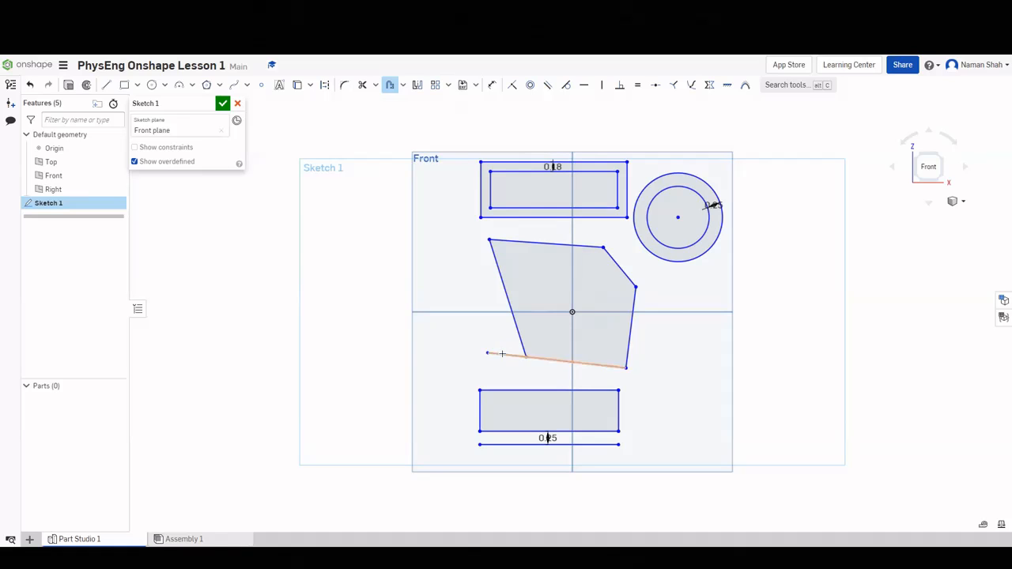
Trim away the stray line stub left of the shape.
{"action": "left_click", "coordinate": [362, 85]}
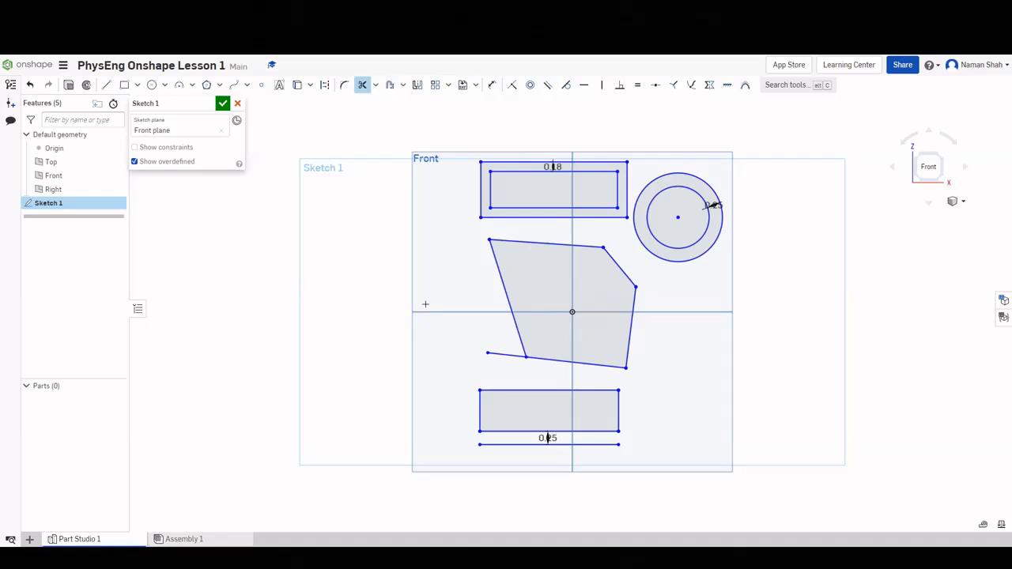
{"action": "left_click", "coordinate": [501, 354]}
{"action": "left_click", "coordinate": [362, 85]}
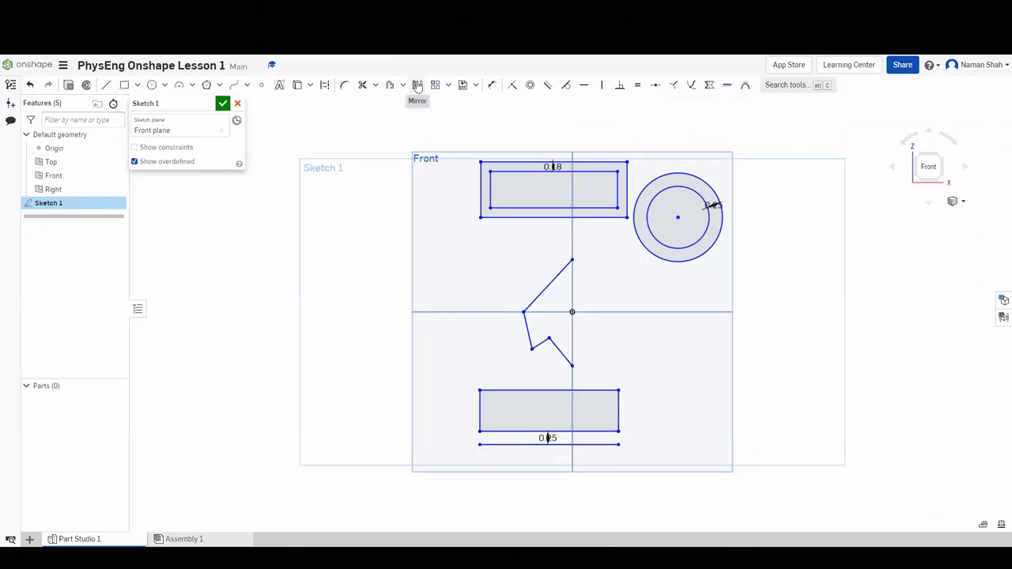
Mirror the four zig-zag segments across the vertical centre line.
{"action": "left_click", "coordinate": [418, 86]}
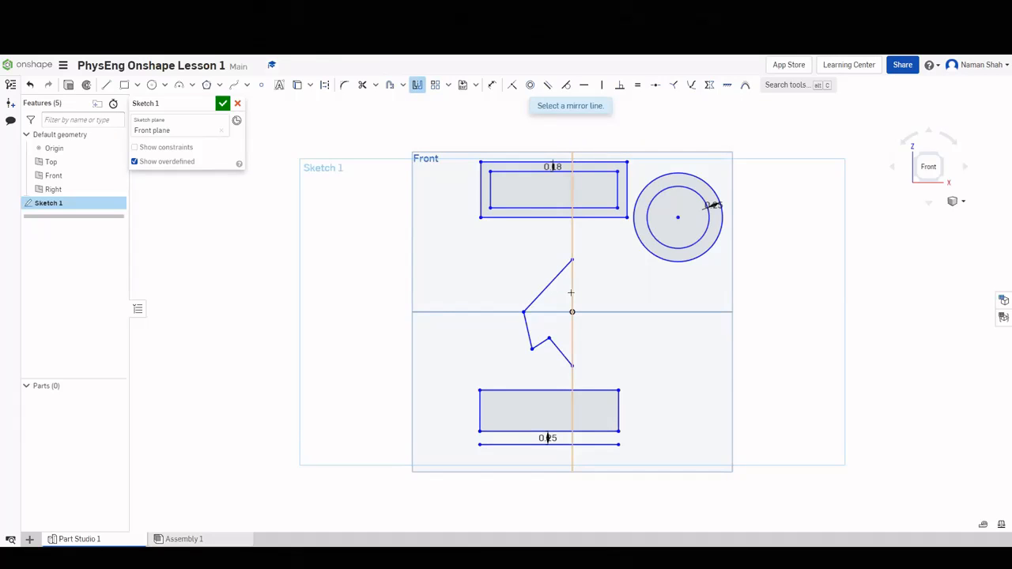
{"action": "left_click", "coordinate": [572, 292]}
{"action": "left_click", "coordinate": [528, 308]}
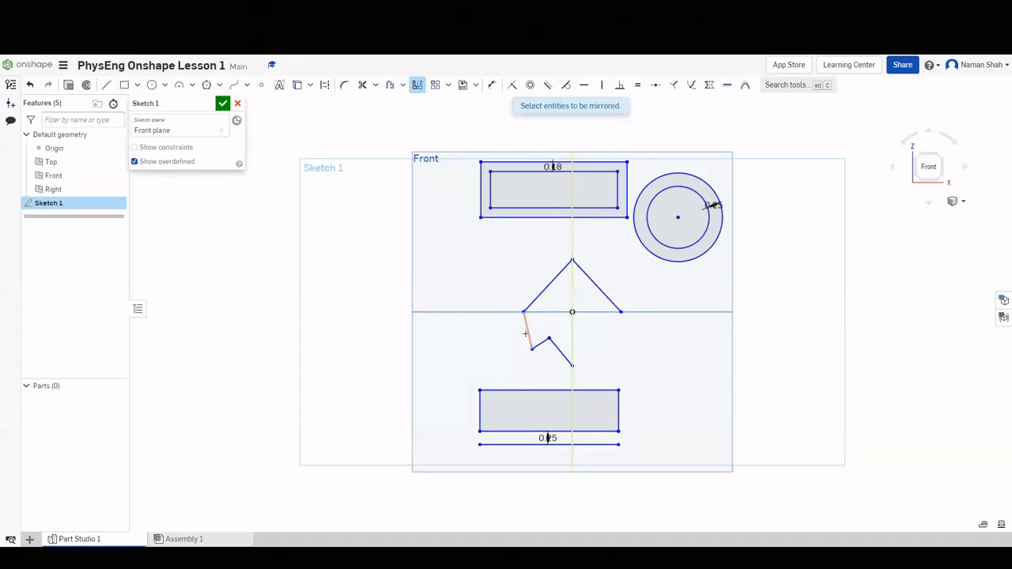
{"action": "left_click", "coordinate": [527, 330]}
{"action": "left_click", "coordinate": [541, 343]}
{"action": "left_click", "coordinate": [557, 352]}
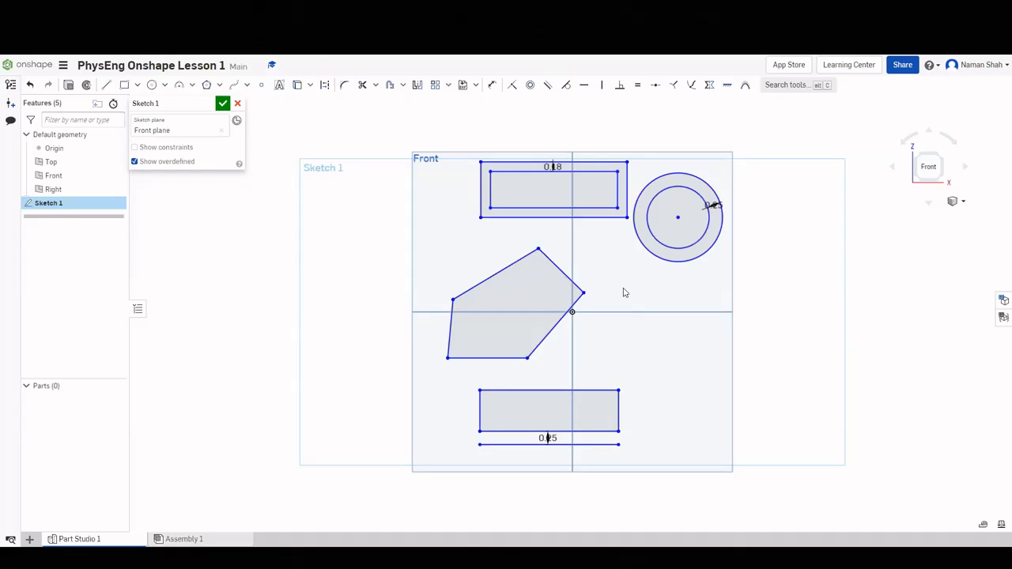
Dimension the lower-right edge to 1.5 and the upper-right edge to 1.2.
{"action": "left_click", "coordinate": [491, 85]}
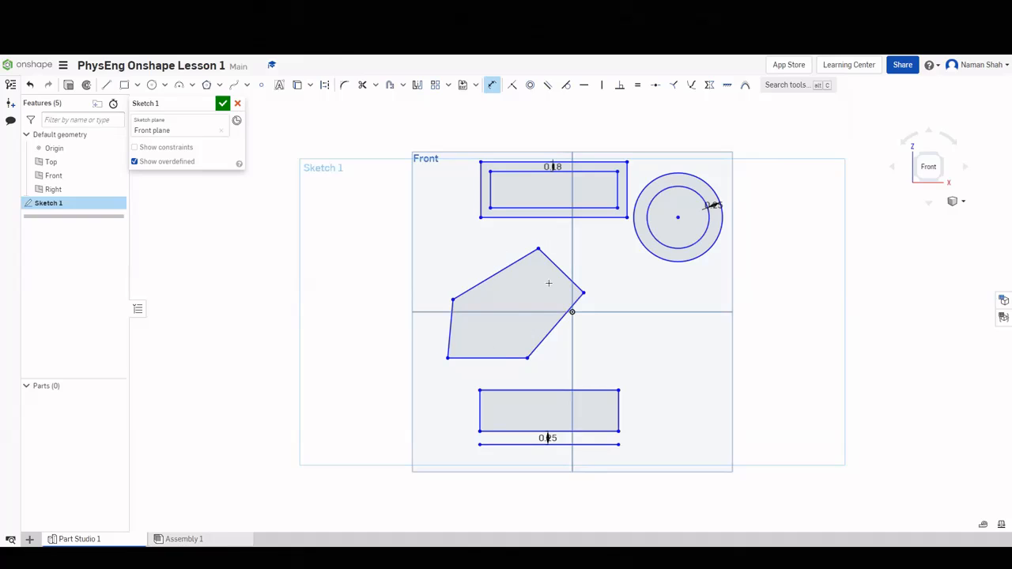
{"action": "left_click", "coordinate": [553, 328]}
{"action": "left_click", "coordinate": [590, 341]}
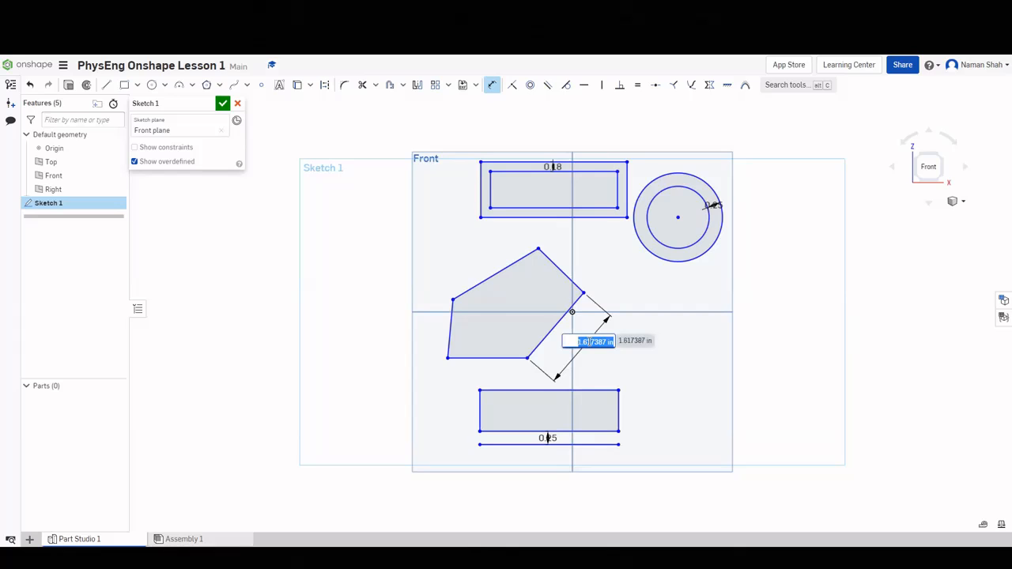
{"action": "type", "text": "1"}
{"action": "type", "text": ".5"}
{"action": "key", "text": "Return"}
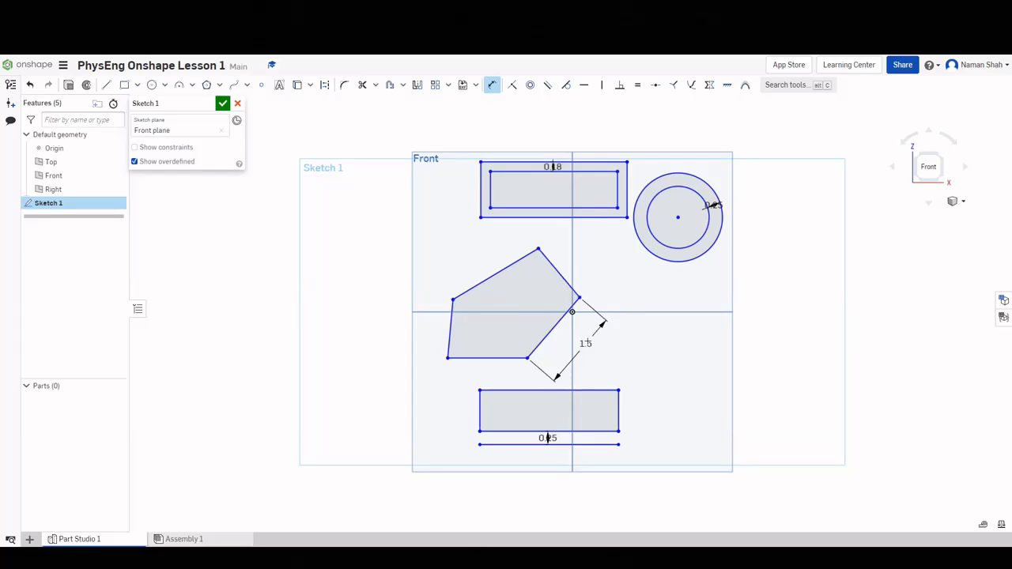
{"action": "left_click", "coordinate": [559, 274]}
{"action": "left_click", "coordinate": [586, 264]}
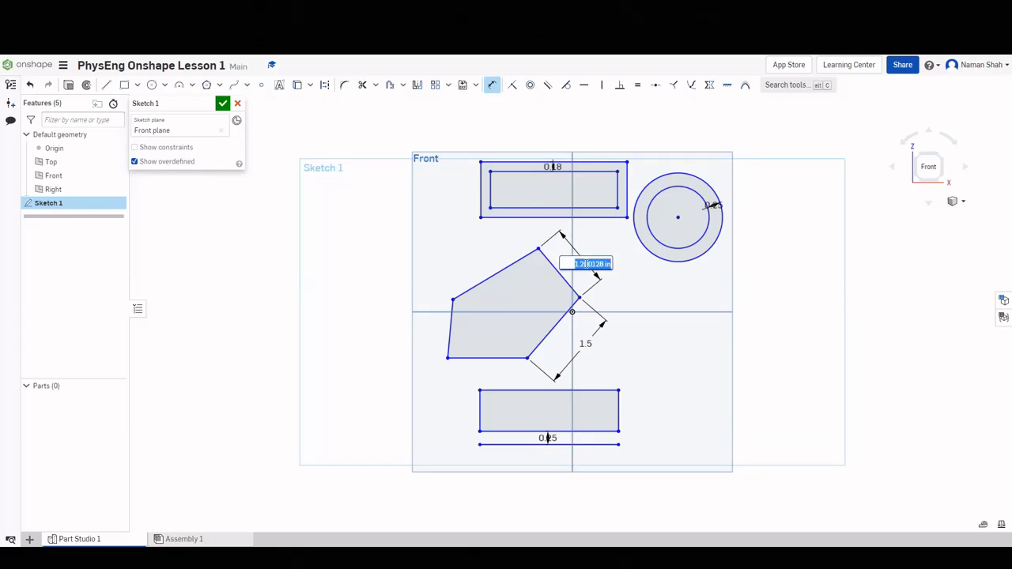
{"action": "type", "text": "1.2"}
{"action": "key", "text": "Return"}
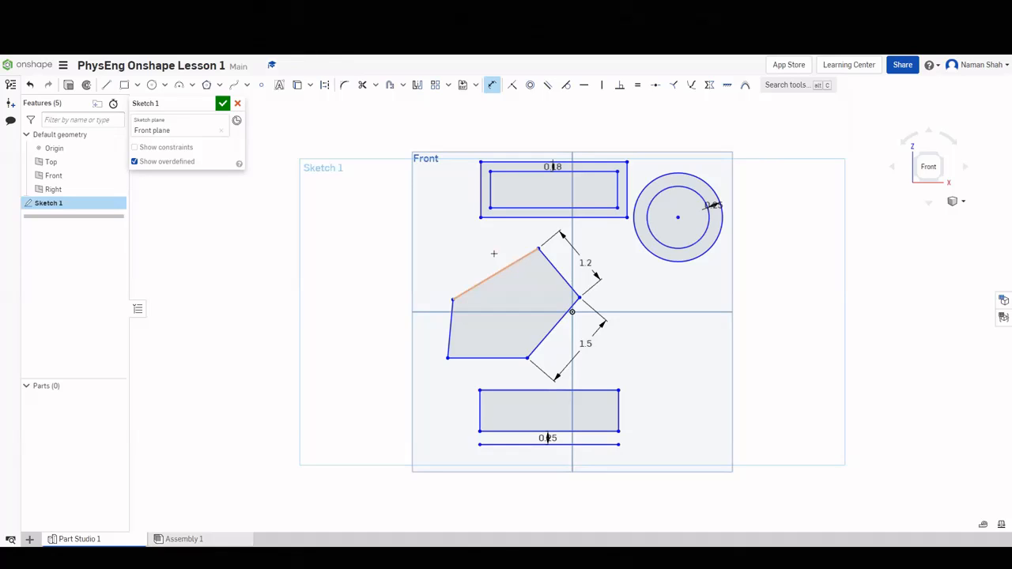
Set the angle between the left and upper-left edges to 110°.
{"action": "left_click", "coordinate": [472, 288]}
{"action": "key", "text": "Escape"}
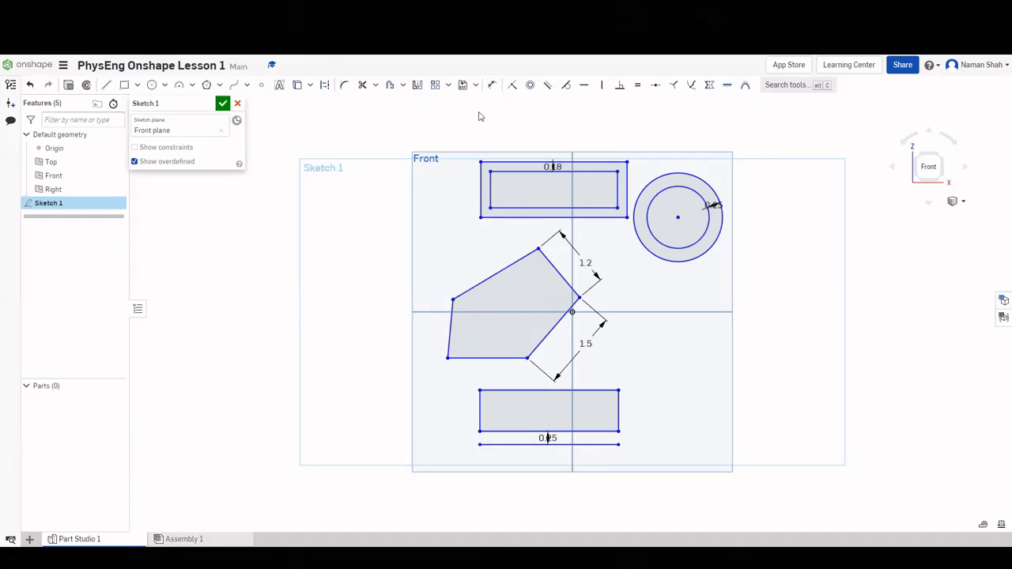
{"action": "left_click", "coordinate": [449, 321]}
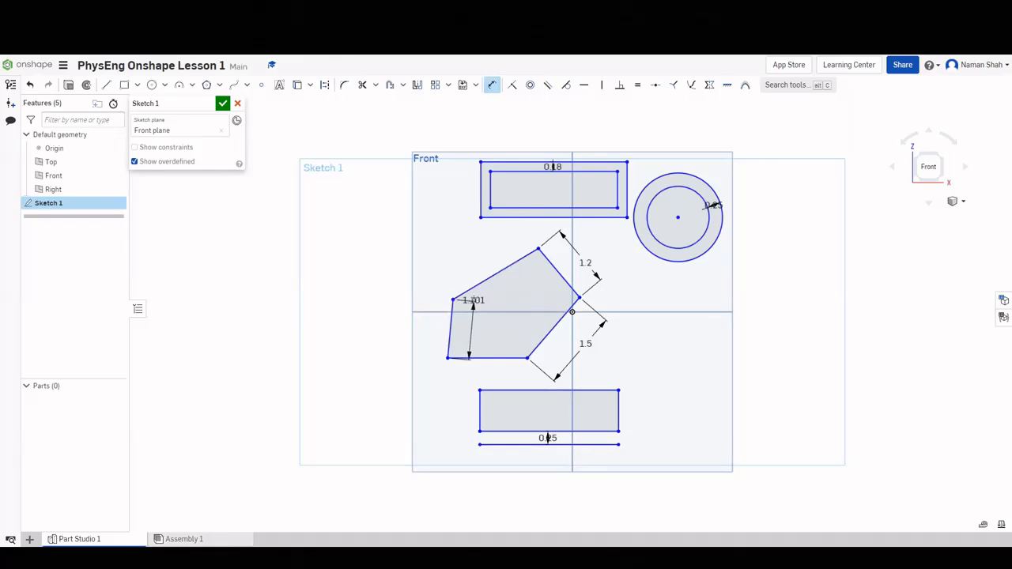
{"action": "left_click", "coordinate": [478, 284]}
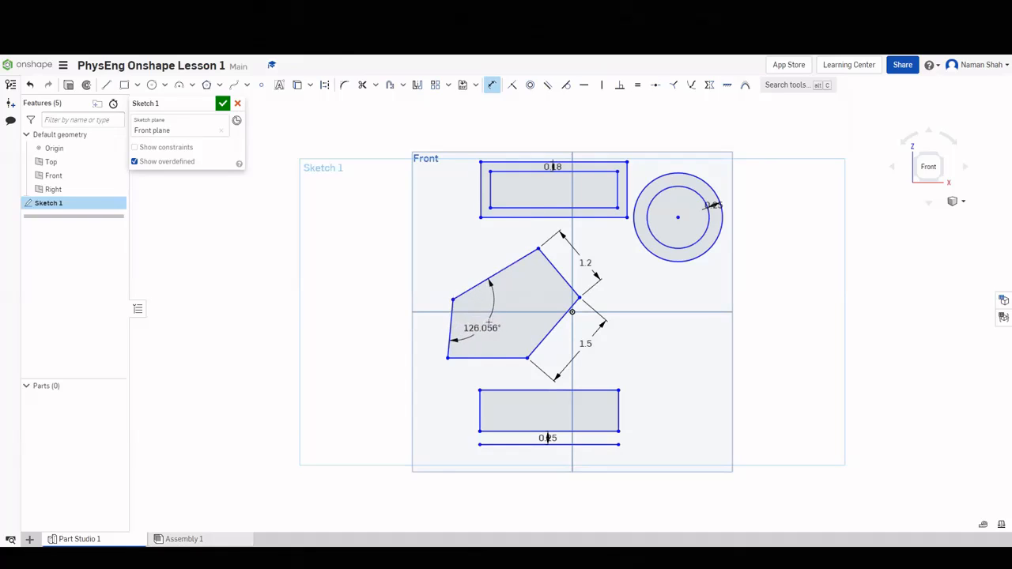
{"action": "left_click", "coordinate": [489, 324]}
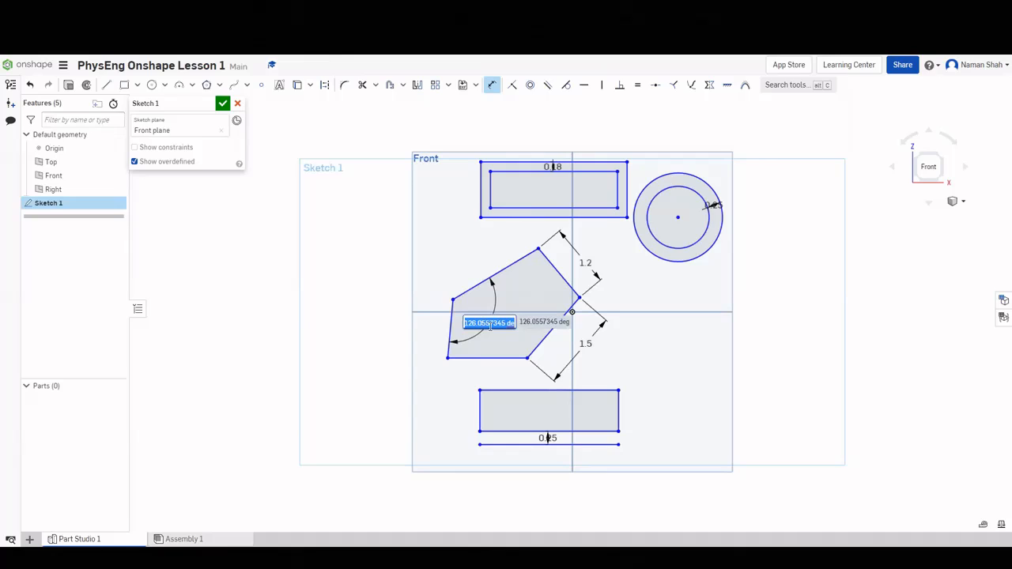
{"action": "type", "text": "110"}
{"action": "key", "text": "Return"}
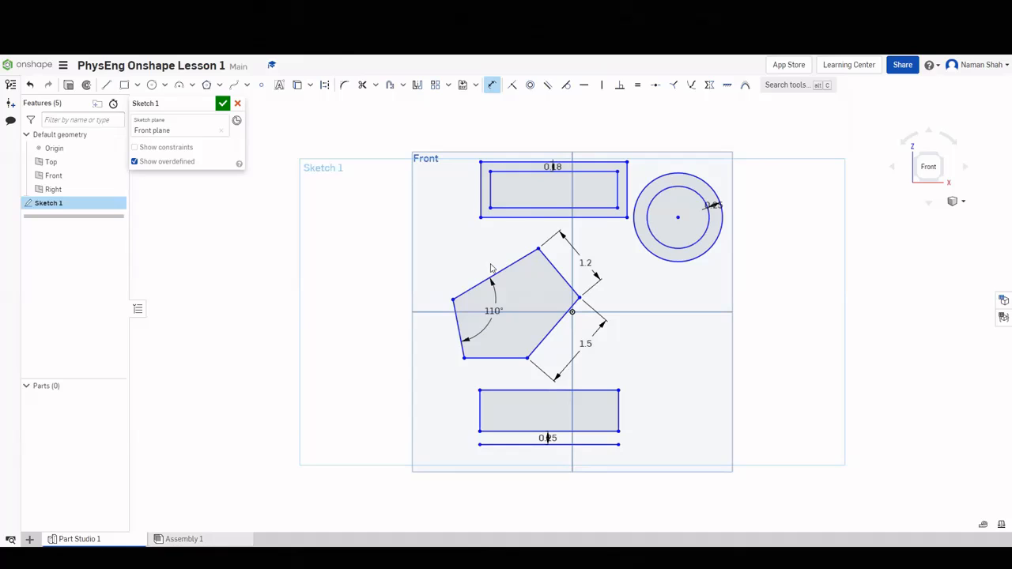
Make the top-left and lower-right edges parallel, with the lower-right edge horizontal.
{"action": "left_click", "coordinate": [549, 85]}
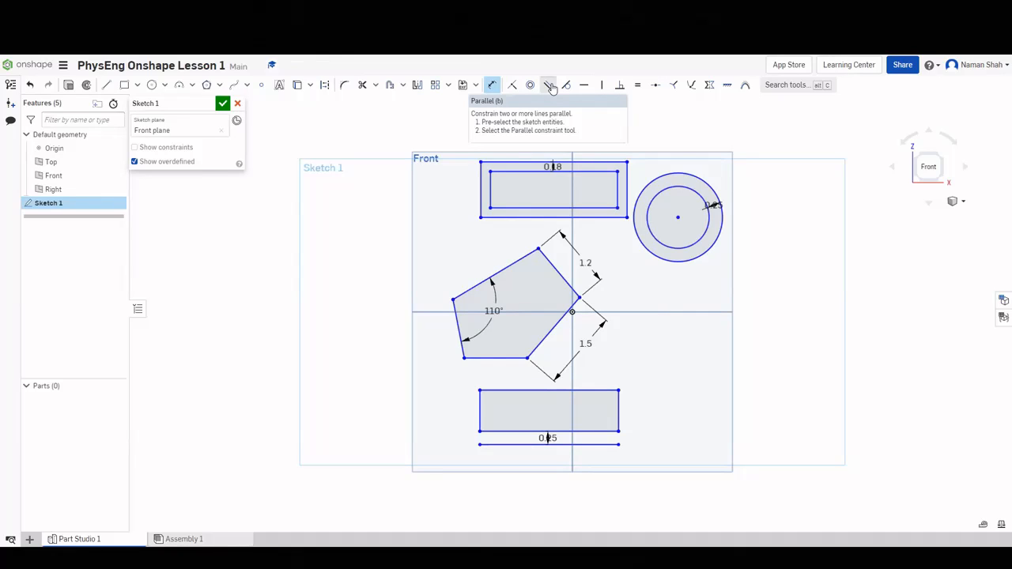
{"action": "left_click", "coordinate": [511, 266]}
{"action": "left_click", "coordinate": [546, 335]}
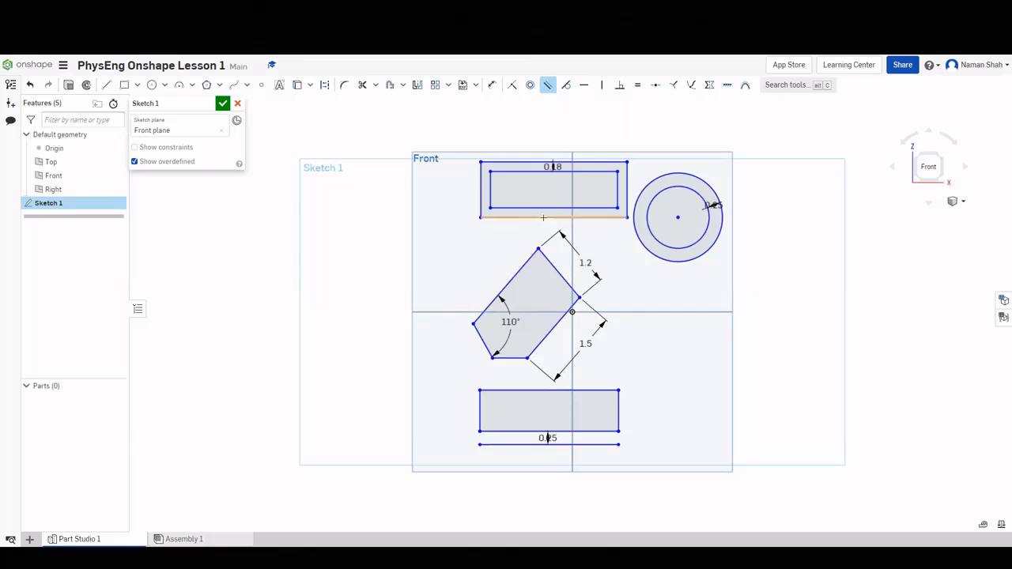
{"action": "left_click", "coordinate": [549, 85]}
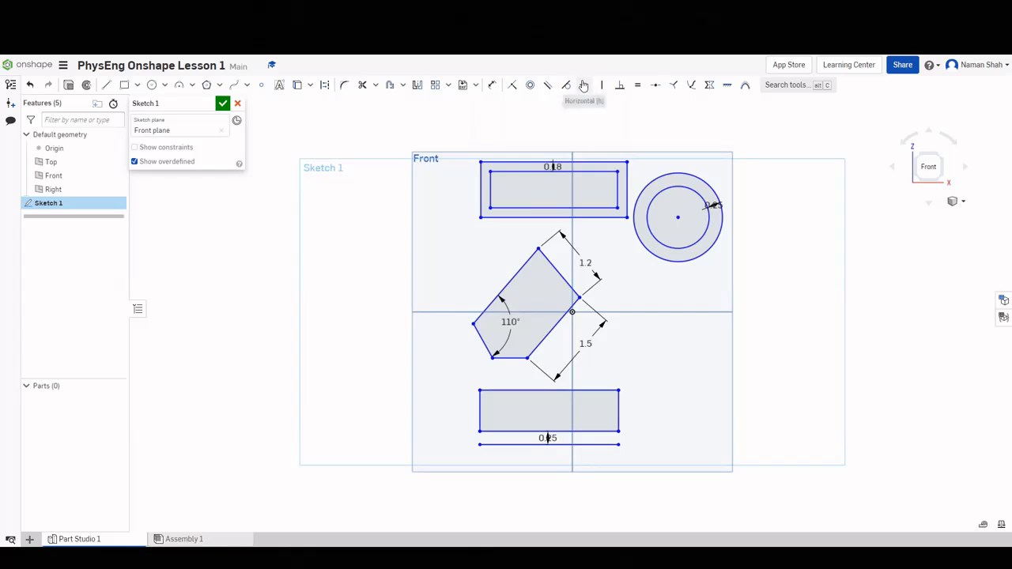
{"action": "left_click", "coordinate": [583, 86]}
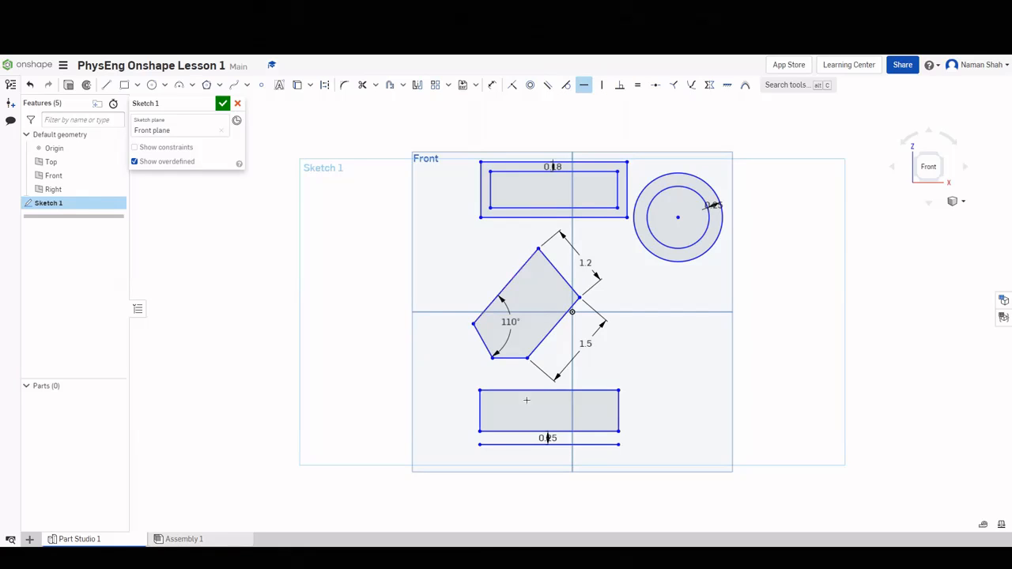
{"action": "left_click", "coordinate": [550, 333]}
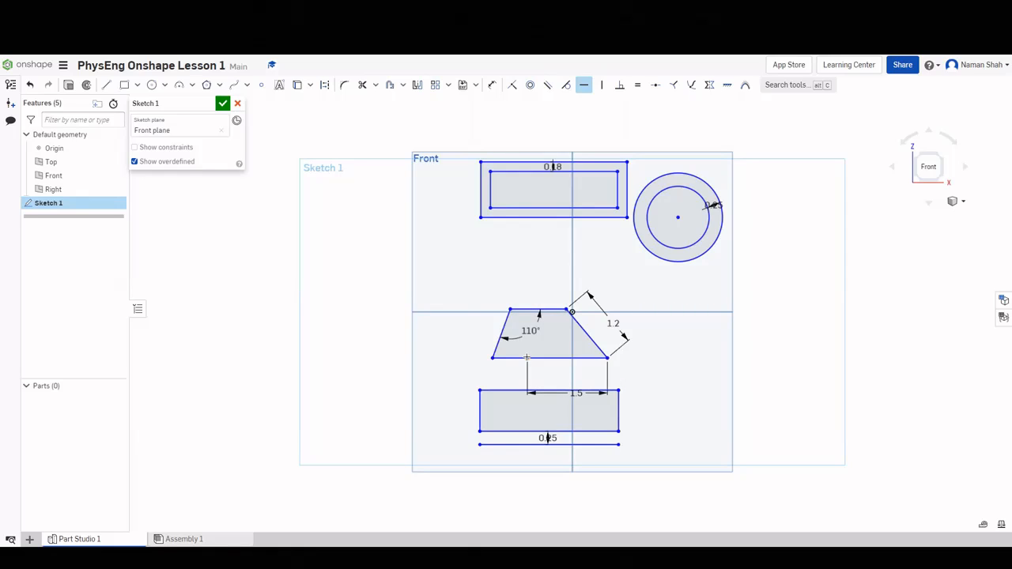
Delete the 110° angle dimension.
{"action": "left_click", "coordinate": [601, 87]}
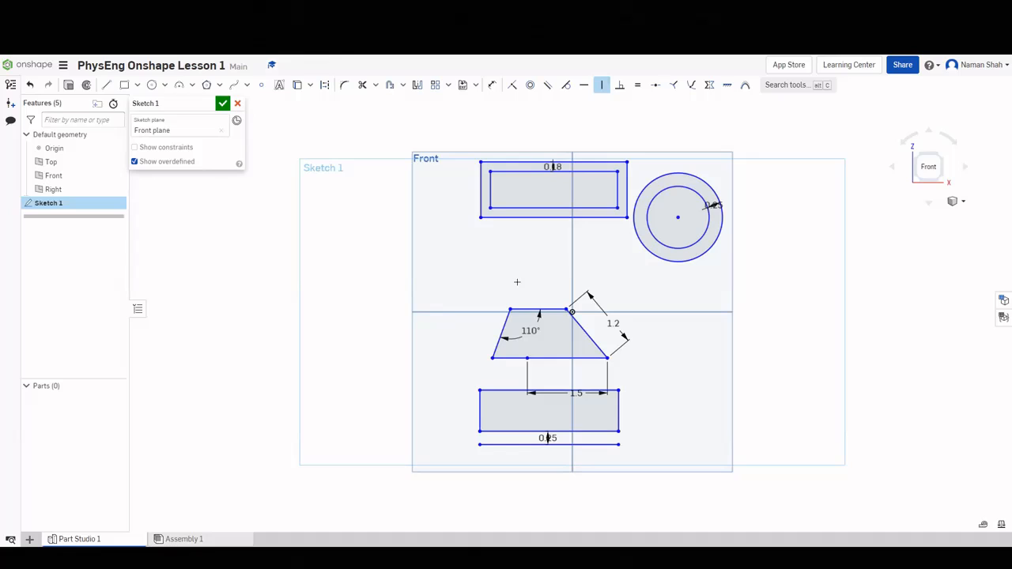
{"action": "key", "text": "Escape"}
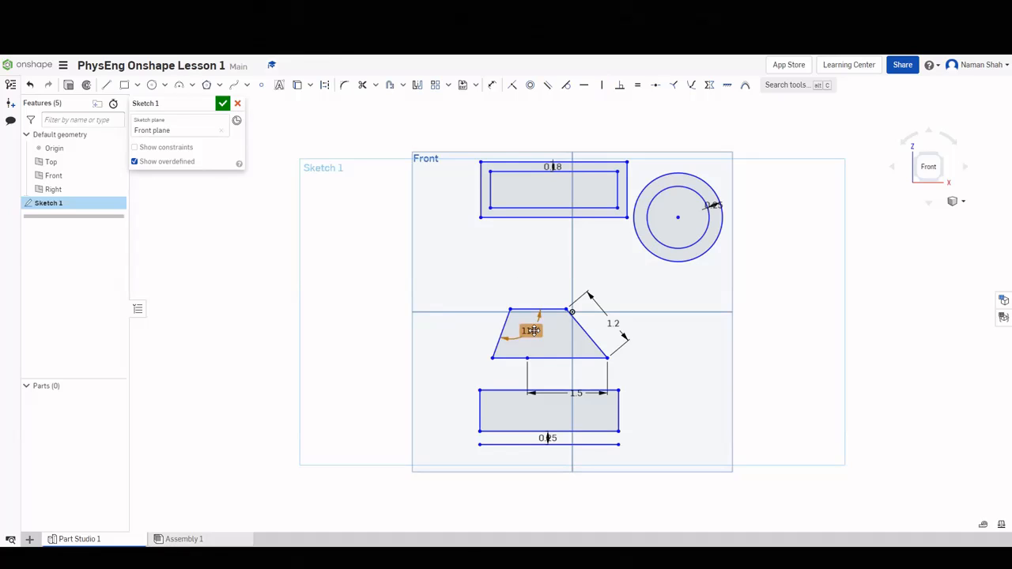
{"action": "left_click", "coordinate": [534, 330]}
{"action": "key", "text": "Delete"}
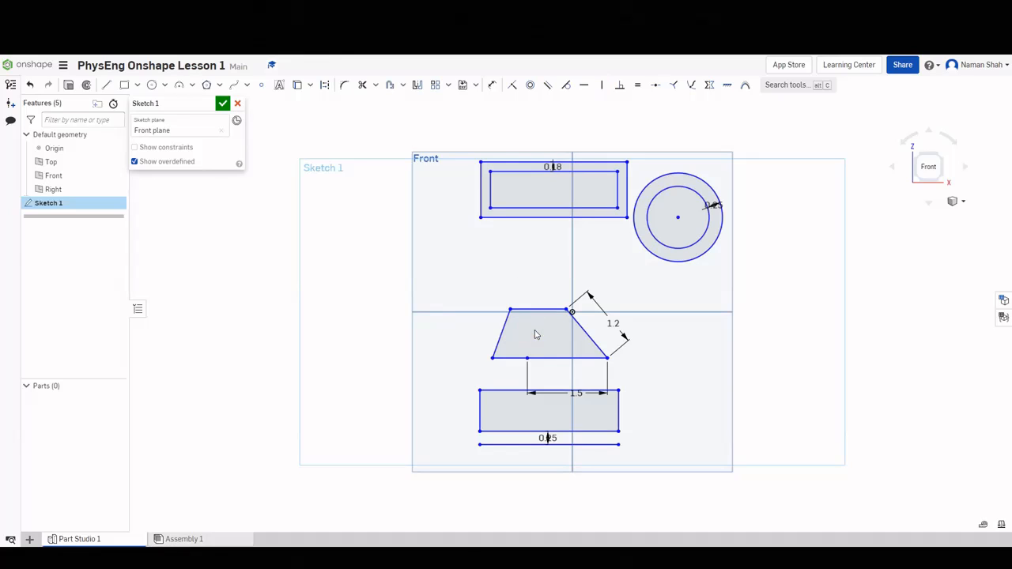
{"action": "left_click", "coordinate": [603, 86]}
Make the trapezoid's left edge vertical and accept Sketch 1.
{"action": "left_click", "coordinate": [499, 333]}
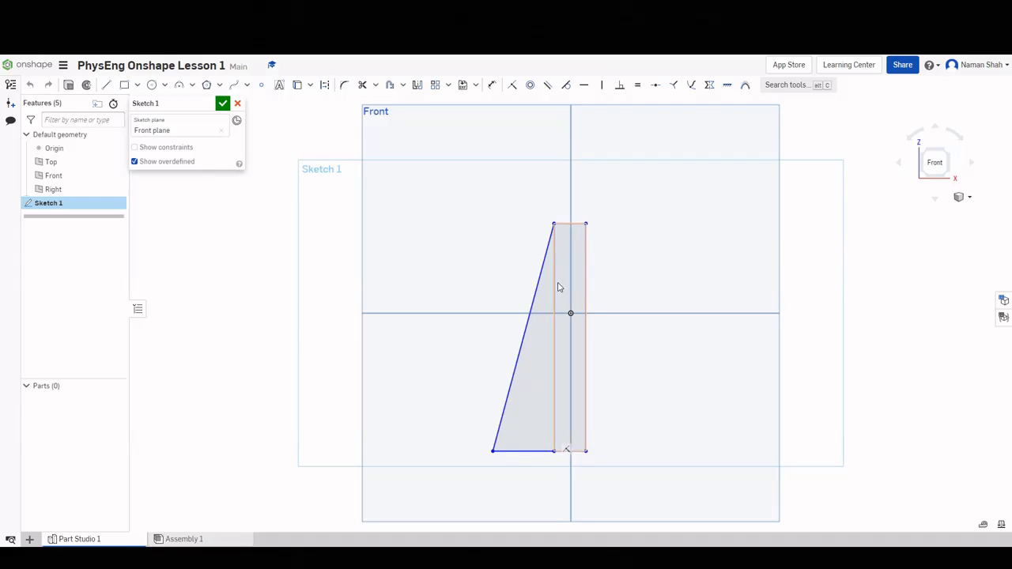
{"action": "left_click", "coordinate": [223, 103]}
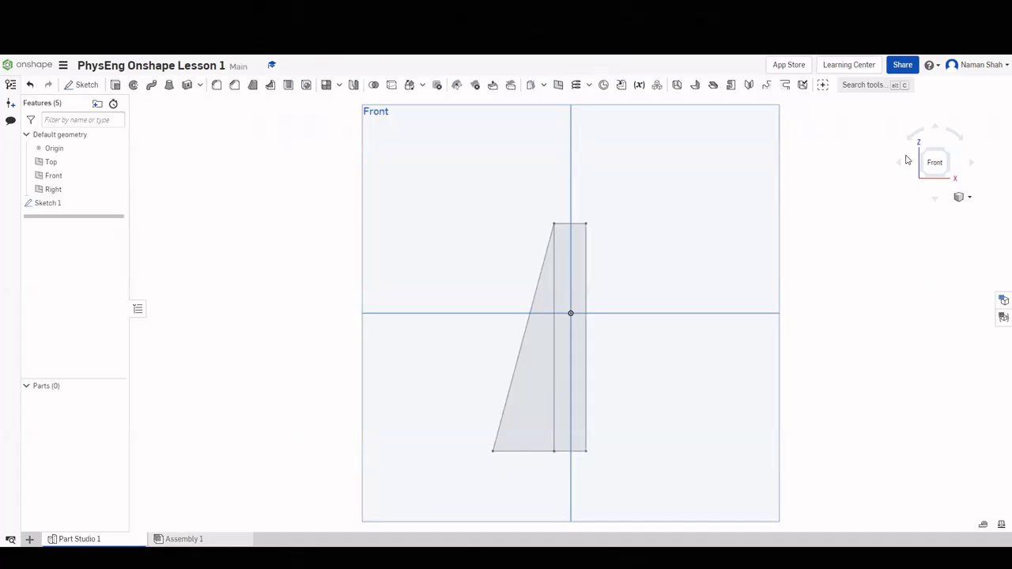
Orbit around the finished wedge-and-strip sketch and settle back on the isometric view.
{"action": "left_click", "coordinate": [947, 150]}
{"action": "right_click_drag", "start_coordinate": [594, 333], "coordinate": [822, 226]}
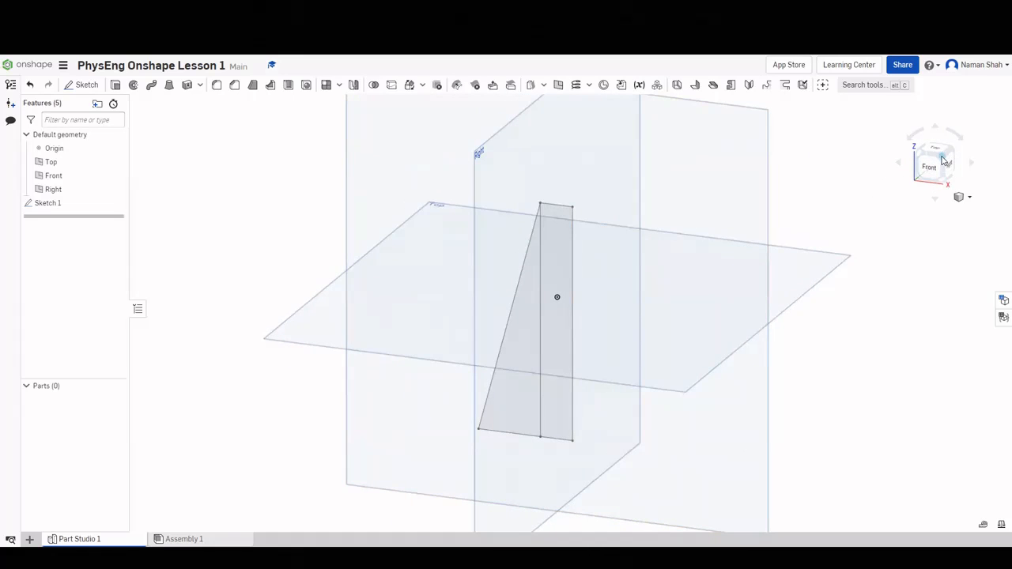
{"action": "left_click", "coordinate": [943, 162]}
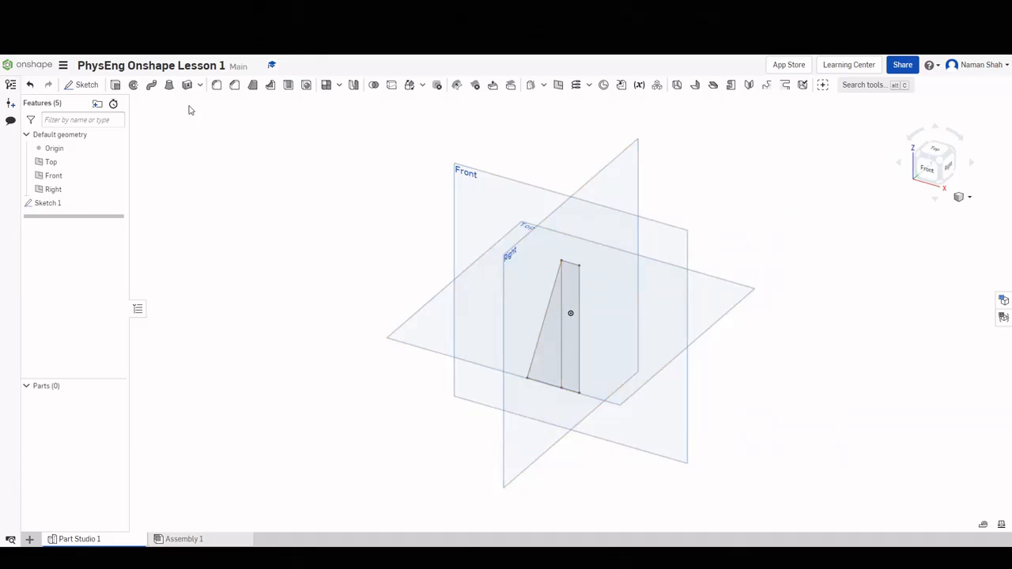
Extrude the wedge and strip regions of Sketch 1 symmetrically.
{"action": "left_click", "coordinate": [116, 86]}
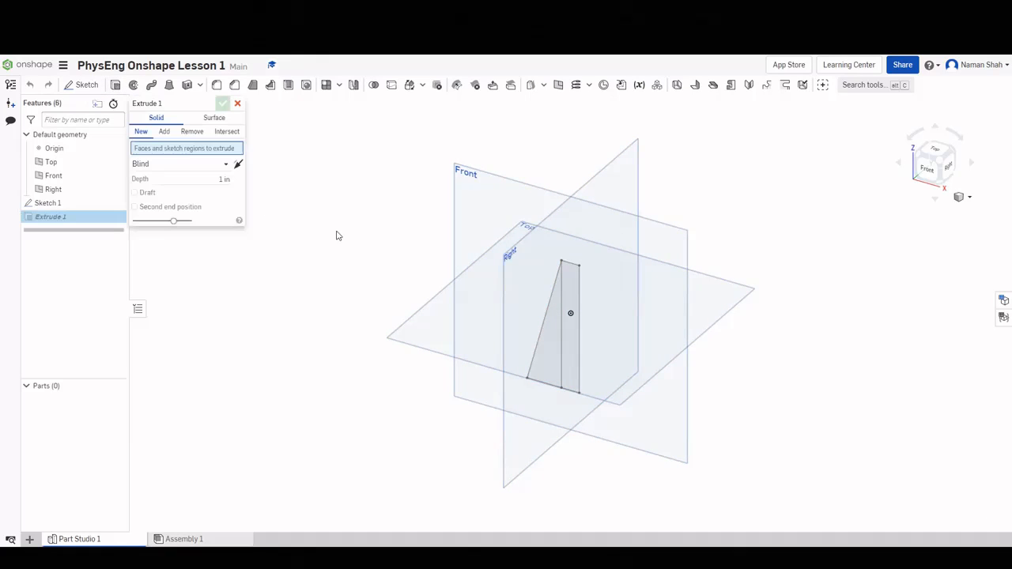
{"action": "left_click", "coordinate": [554, 341]}
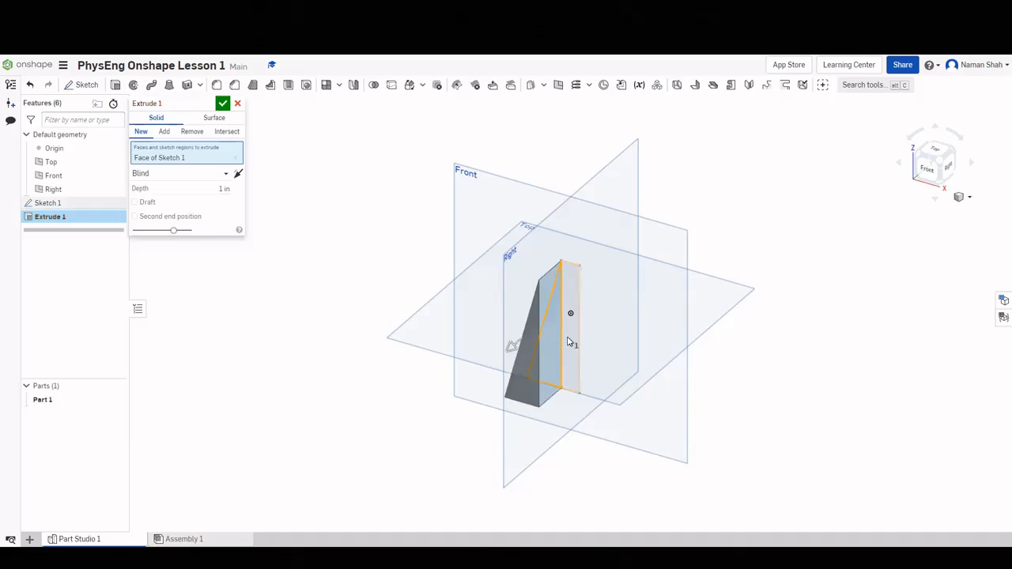
{"action": "left_click", "coordinate": [572, 344]}
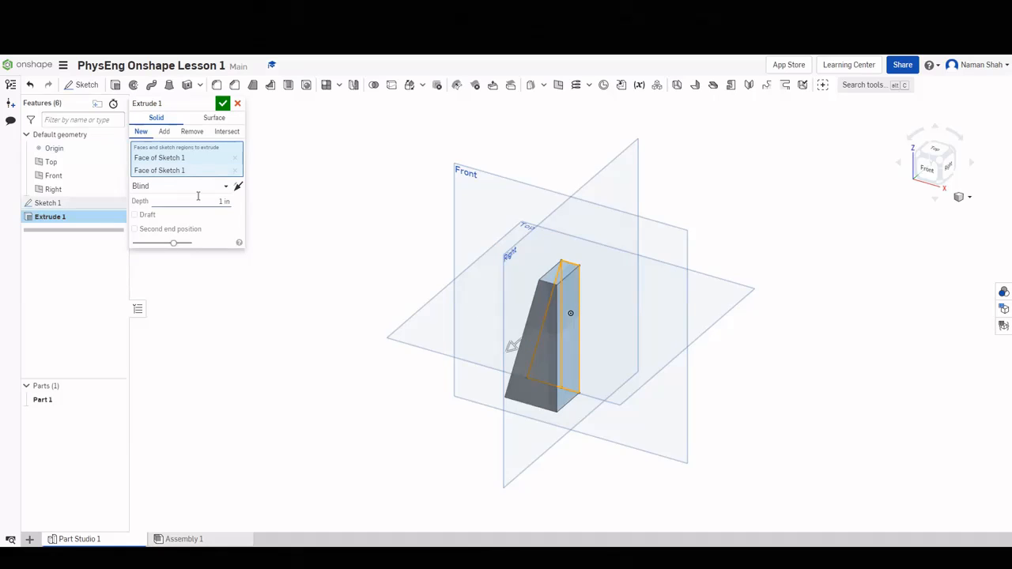
{"action": "left_click", "coordinate": [229, 202]}
{"action": "left_click", "coordinate": [227, 189]}
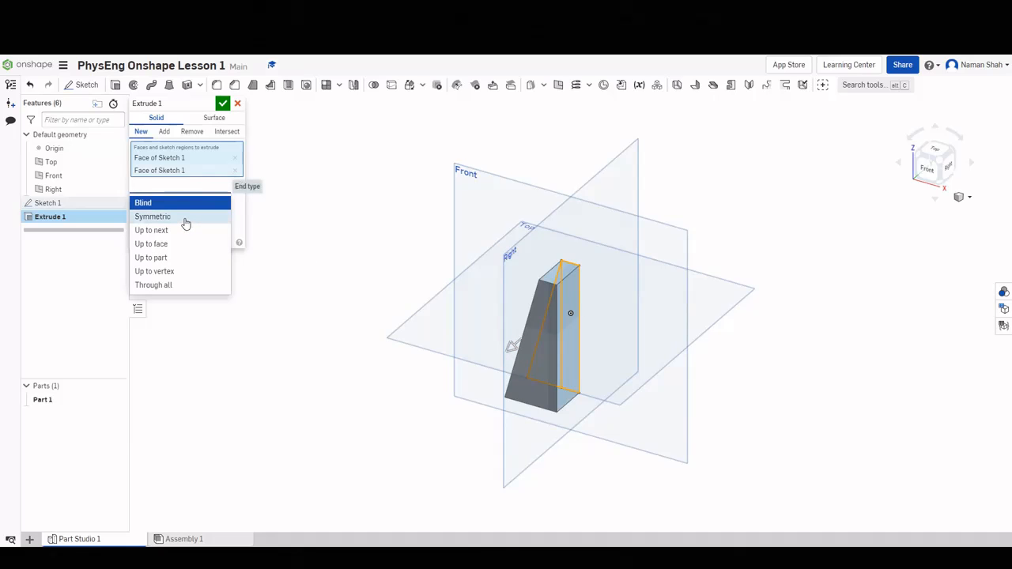
{"action": "left_click", "coordinate": [158, 216]}
Switch Extrude 1 back to one direction with depth 2 and commit it.
{"action": "right_click_drag", "start_coordinate": [667, 316], "coordinate": [682, 333]}
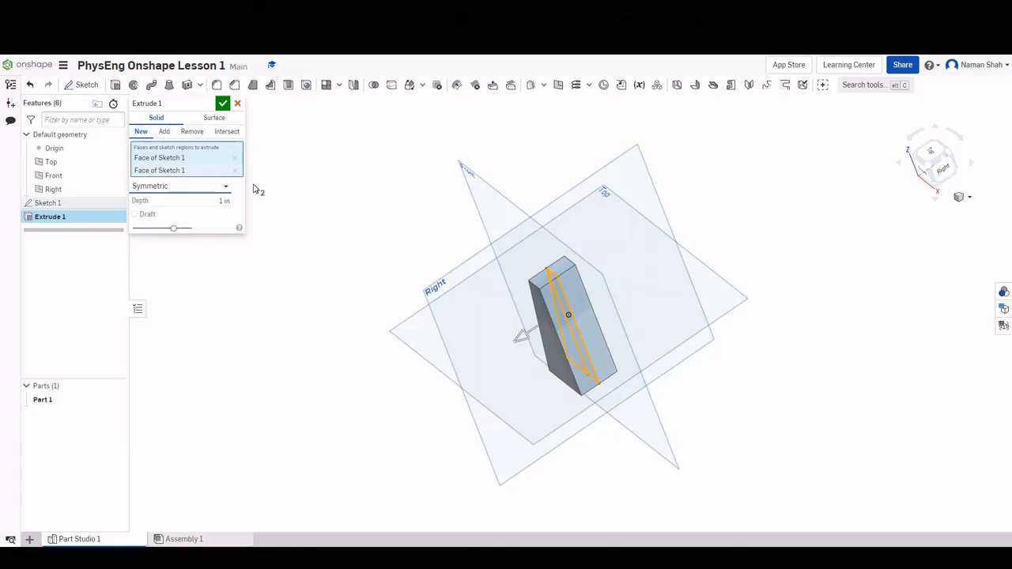
{"action": "left_click", "coordinate": [227, 187]}
{"action": "left_click", "coordinate": [200, 202]}
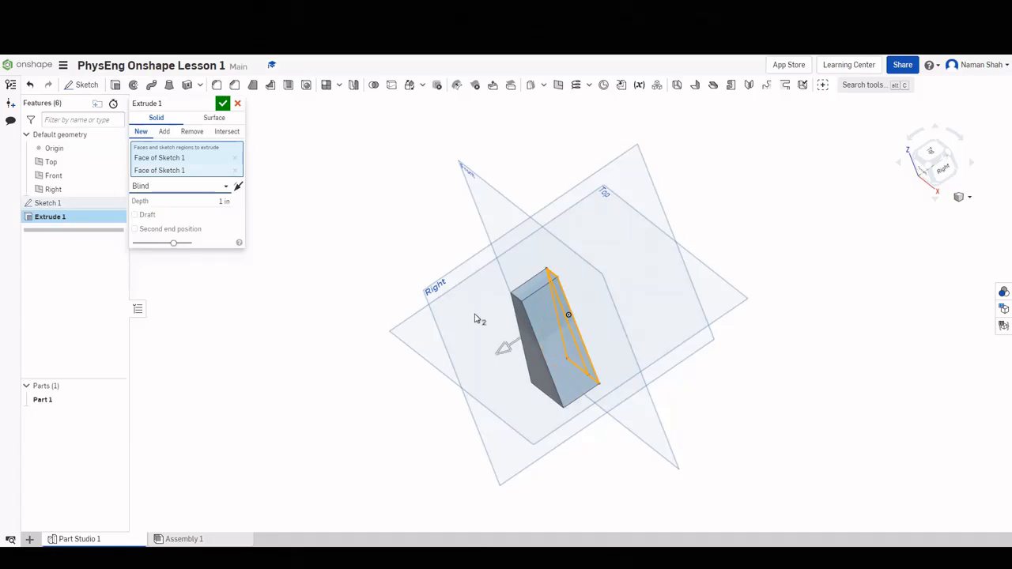
{"action": "right_click_drag", "start_coordinate": [578, 317], "coordinate": [581, 310]}
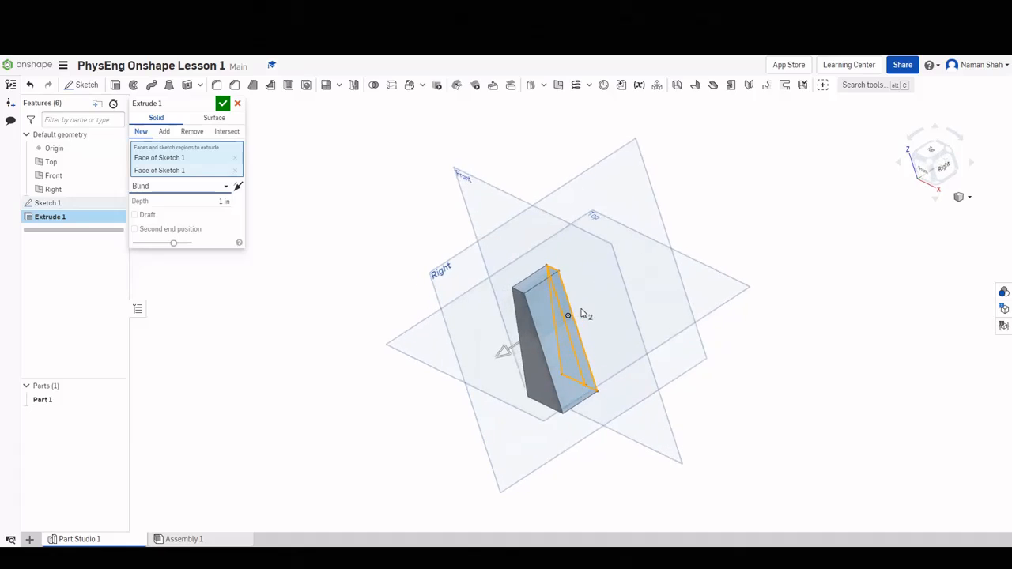
{"action": "left_click", "coordinate": [218, 201]}
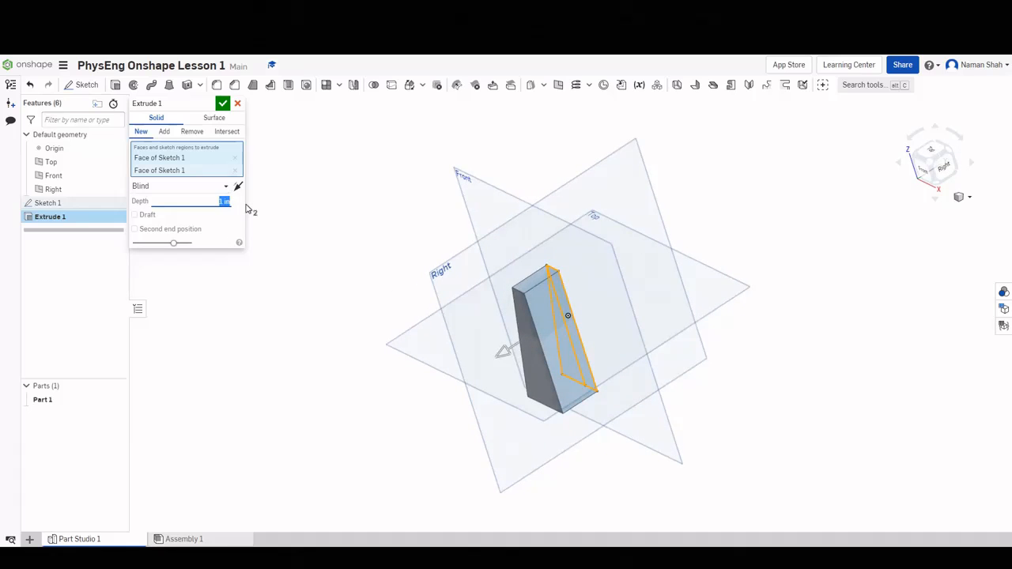
{"action": "type", "text": "2"}
{"action": "key", "text": "Return"}
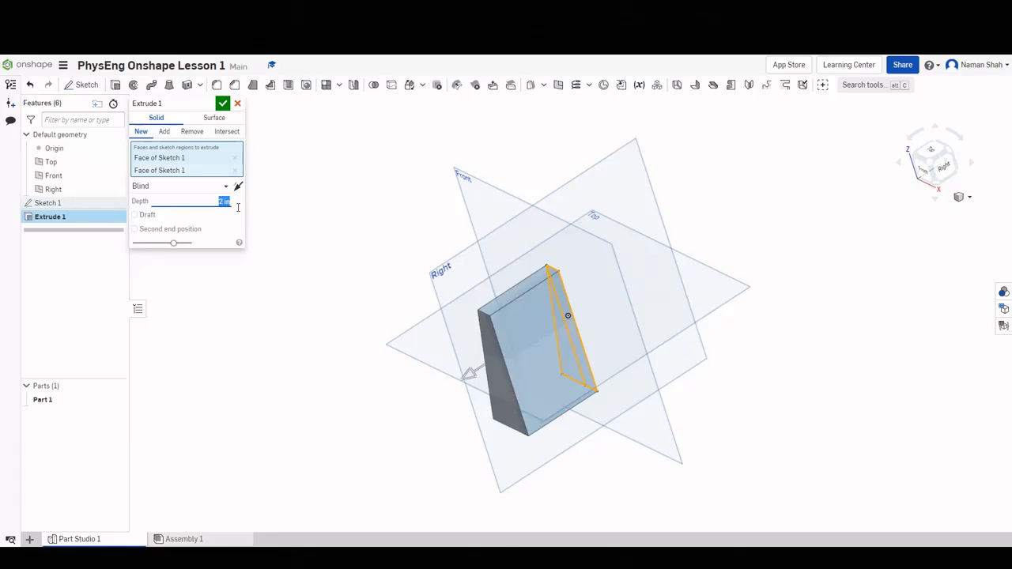
{"action": "key", "text": "Return"}
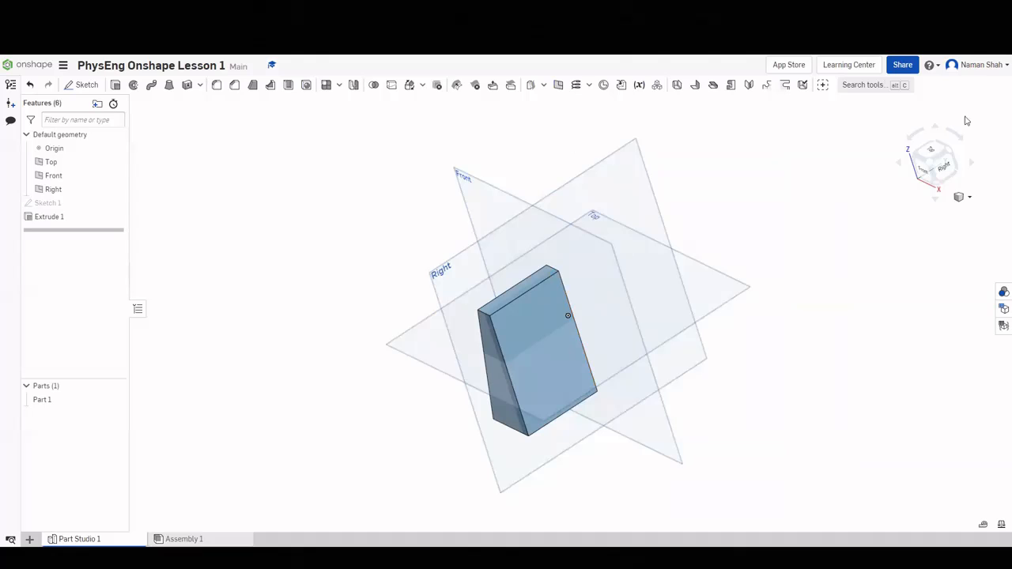
Delete Extrude 1 so only Sketch 1 remains.
{"action": "right_click_drag", "start_coordinate": [553, 348], "coordinate": [636, 359]}
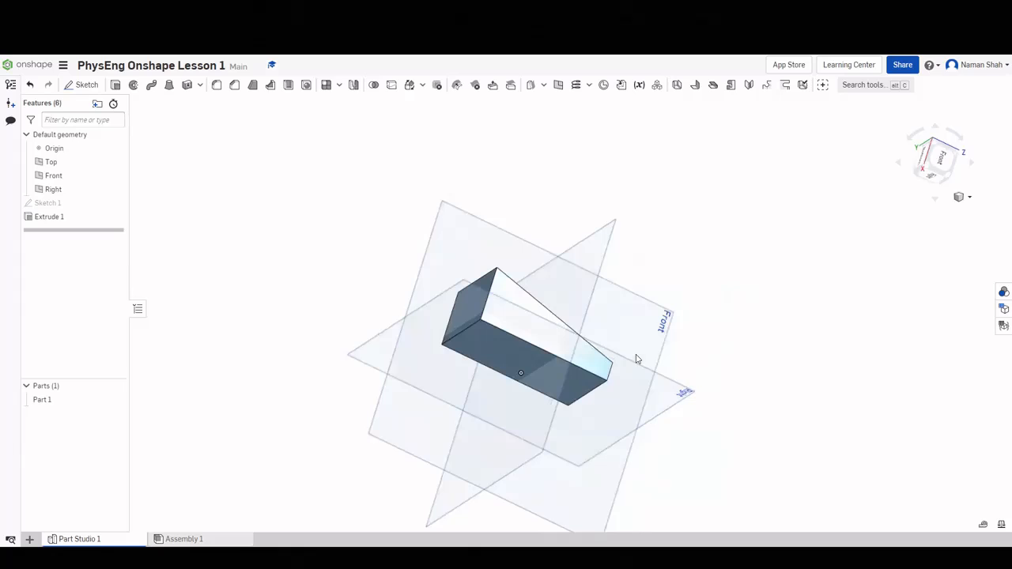
{"action": "left_click", "coordinate": [949, 165]}
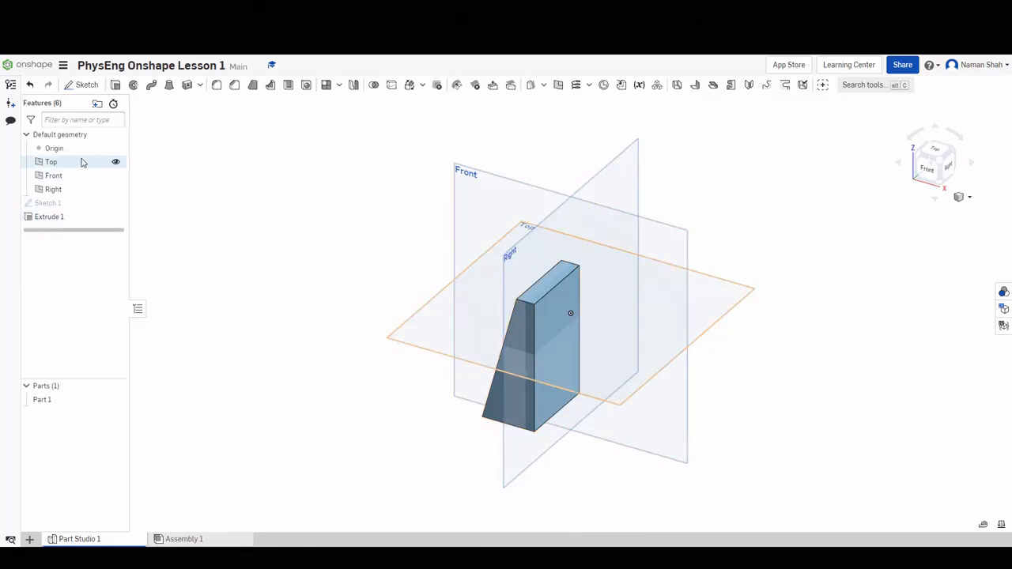
{"action": "left_click", "coordinate": [63, 218]}
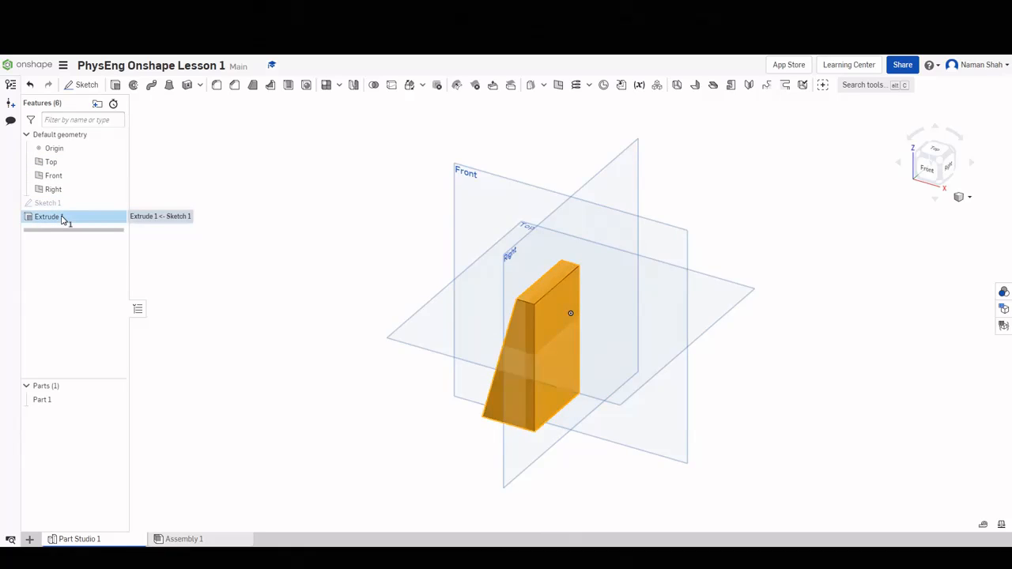
{"action": "key", "text": "Delete"}
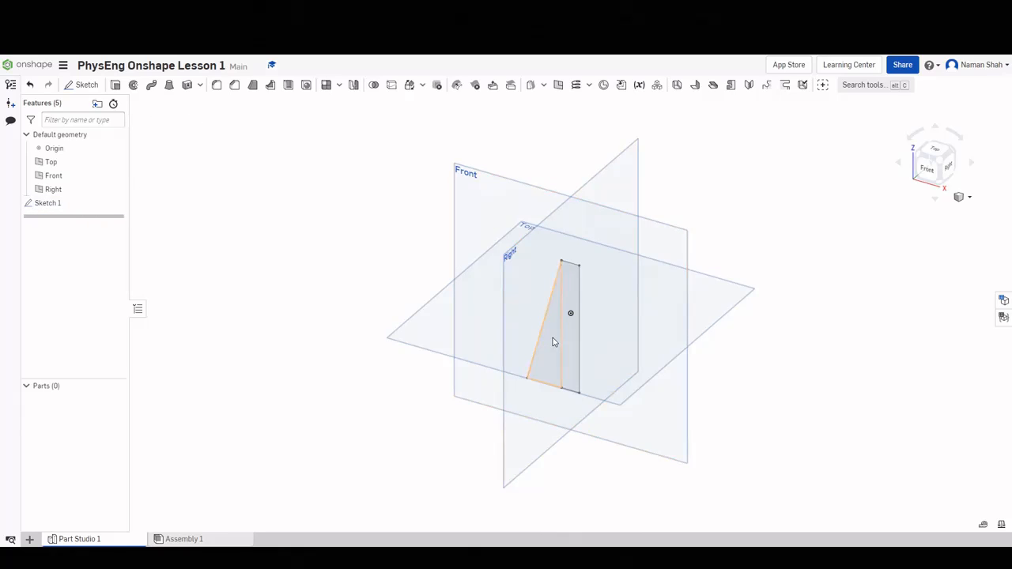
Revolve the Sketch 1 region about its right vertical edge and view the cone from the front.
{"action": "scroll", "coordinate": [554, 342], "scroll_direction": "up", "scroll_amount": 2}
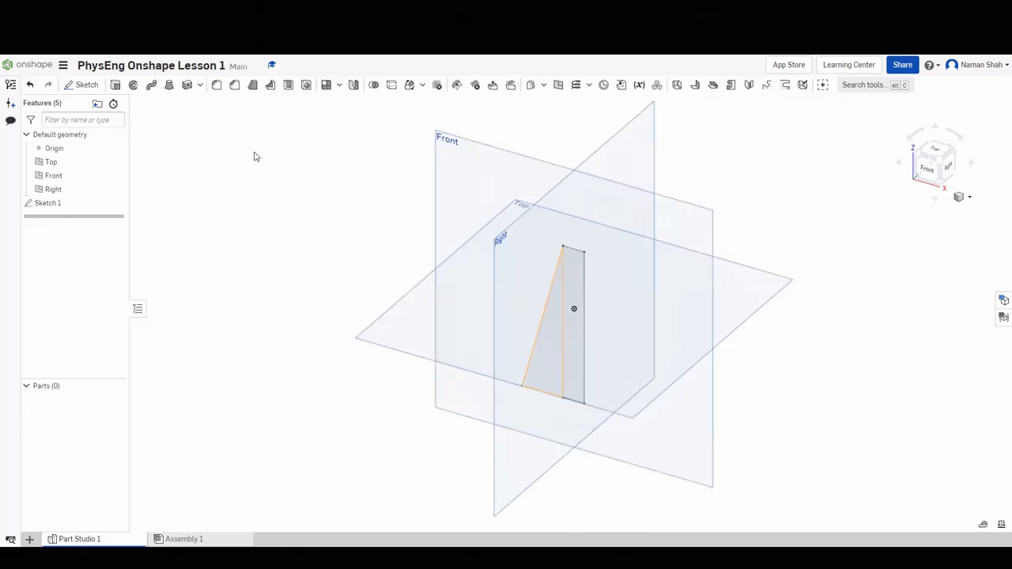
{"action": "left_click", "coordinate": [135, 86]}
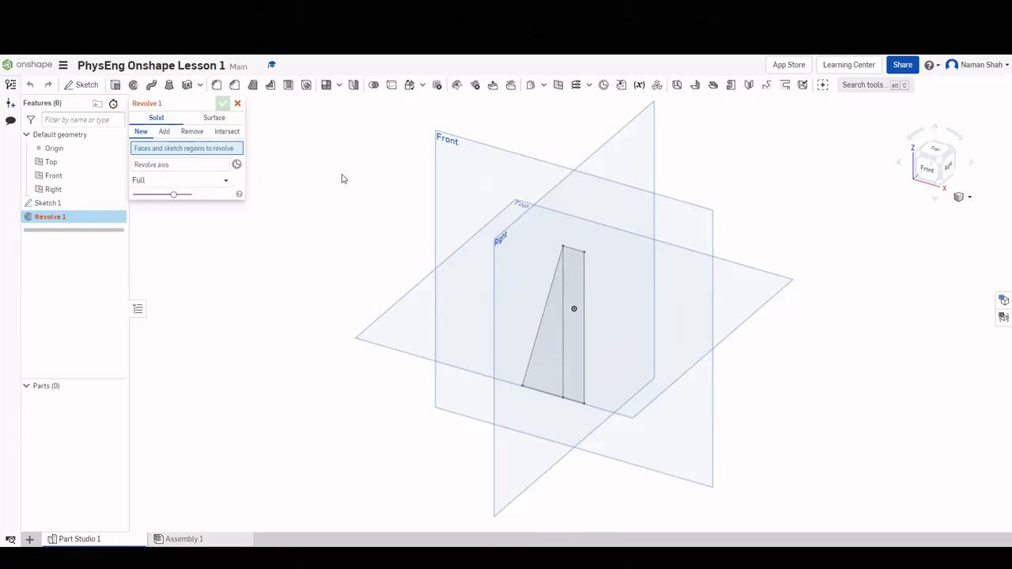
{"action": "scroll", "coordinate": [526, 329], "scroll_direction": "up", "scroll_amount": 3}
{"action": "left_click", "coordinate": [534, 345]}
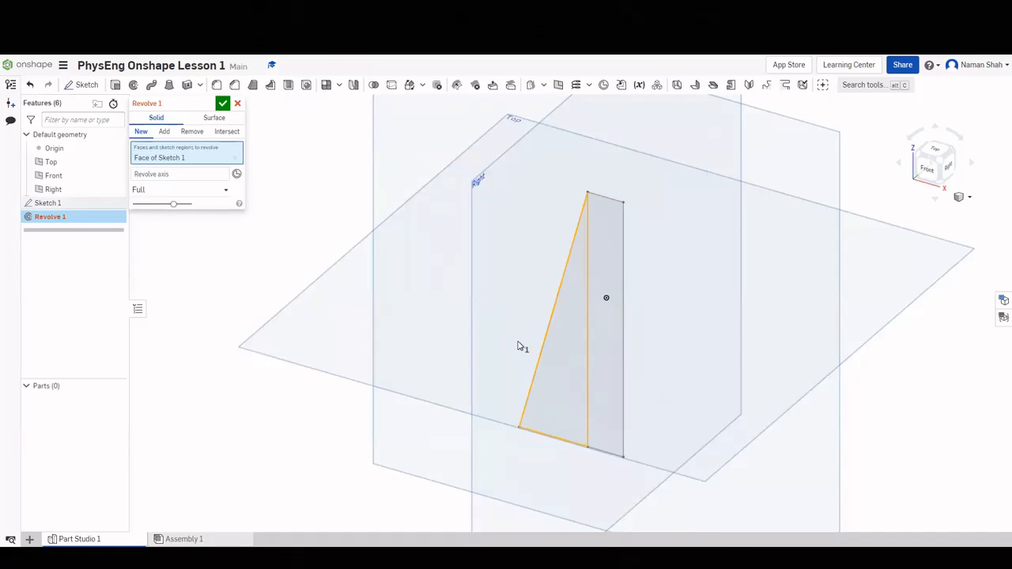
{"action": "left_click", "coordinate": [180, 178]}
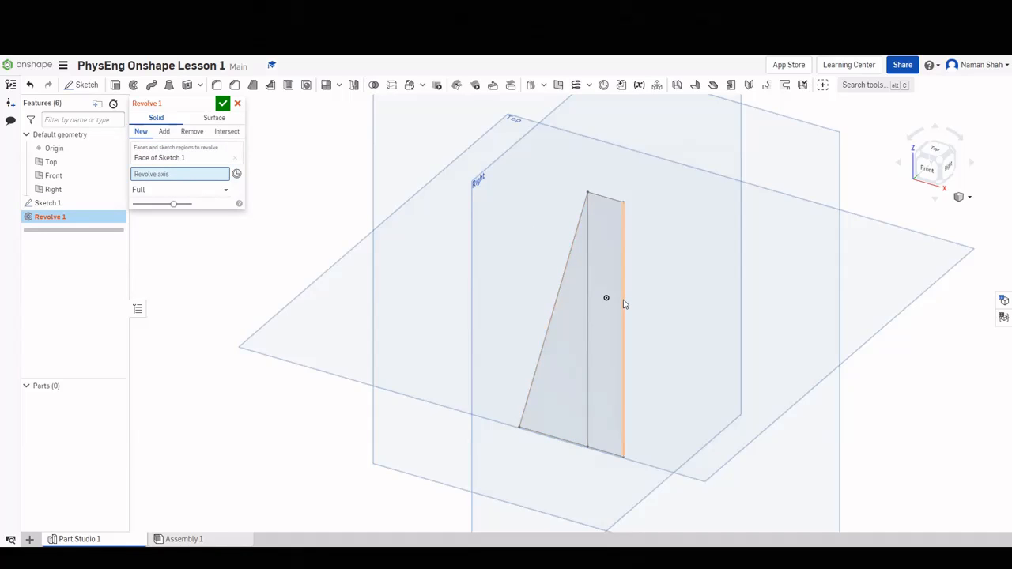
{"action": "left_click", "coordinate": [624, 304]}
{"action": "right_click_drag", "start_coordinate": [735, 296], "coordinate": [730, 321]}
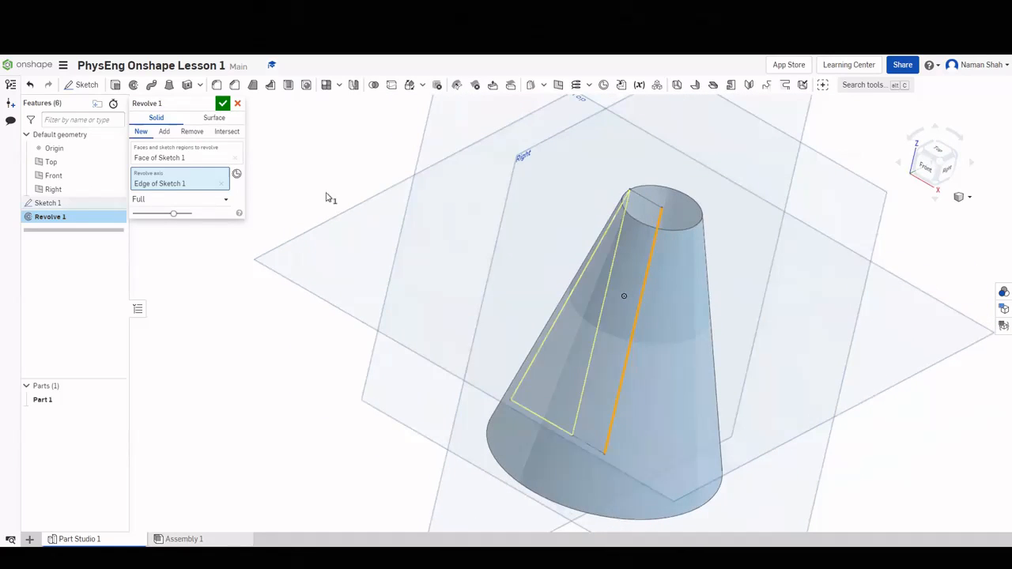
{"action": "left_click", "coordinate": [916, 165]}
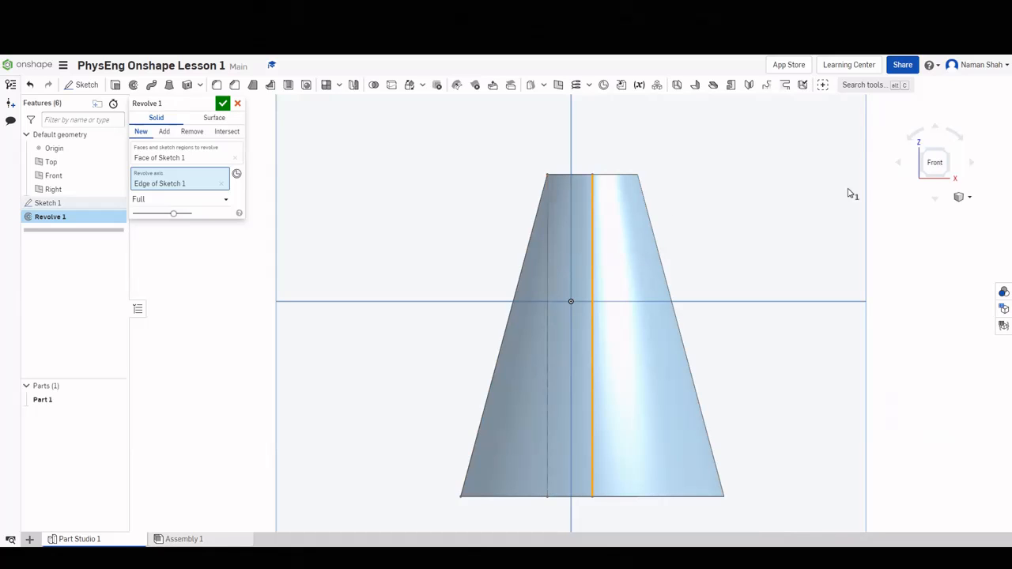
Orbit the cone preview from isometric views to inspect it from all sides.
{"action": "left_click", "coordinate": [947, 152]}
{"action": "right_click_drag", "start_coordinate": [602, 360], "coordinate": [589, 416]}
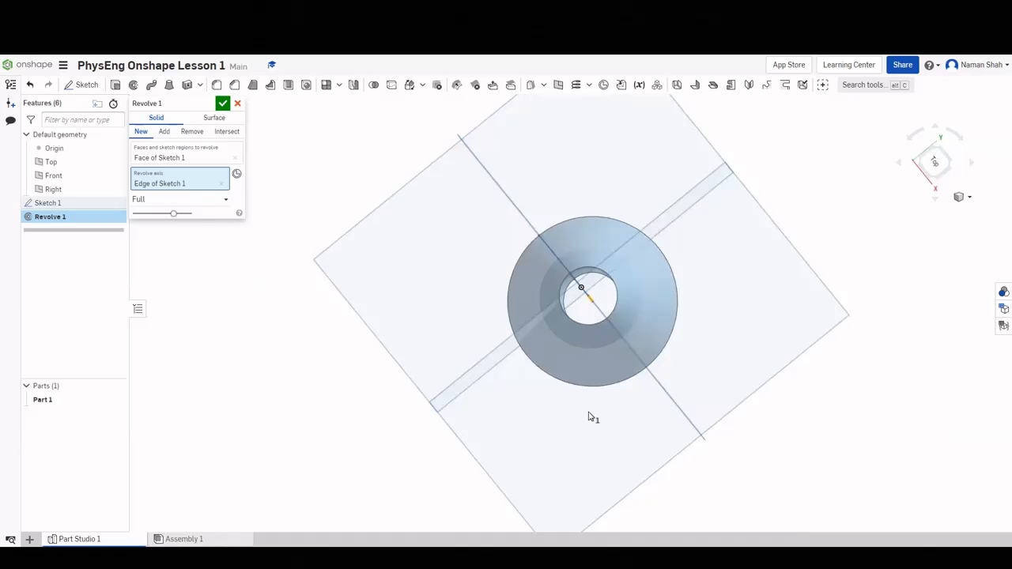
{"action": "left_click", "coordinate": [927, 183]}
{"action": "mouse_move", "coordinate": [789, 259]}
{"action": "right_mouse_down"}
{"action": "mouse_move", "coordinate": [804, 255]}
{"action": "mouse_move", "coordinate": [782, 265]}
{"action": "right_mouse_up"}
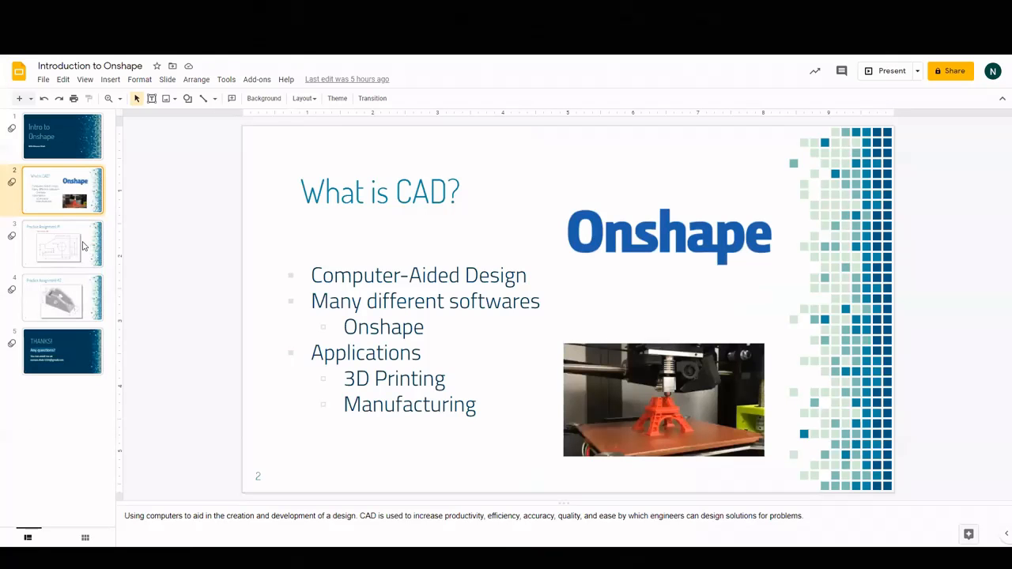
Open the Practice Assignment #1 slide and zoom in on the bracket drawing.
{"action": "left_click", "coordinate": [83, 247]}
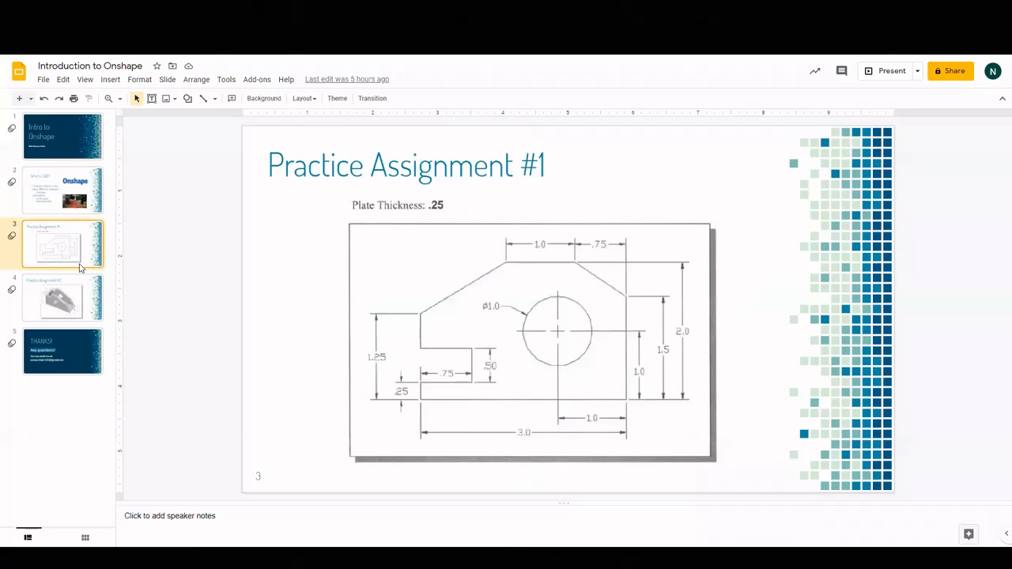
{"action": "left_click", "coordinate": [120, 99]}
{"action": "left_click", "coordinate": [150, 195]}
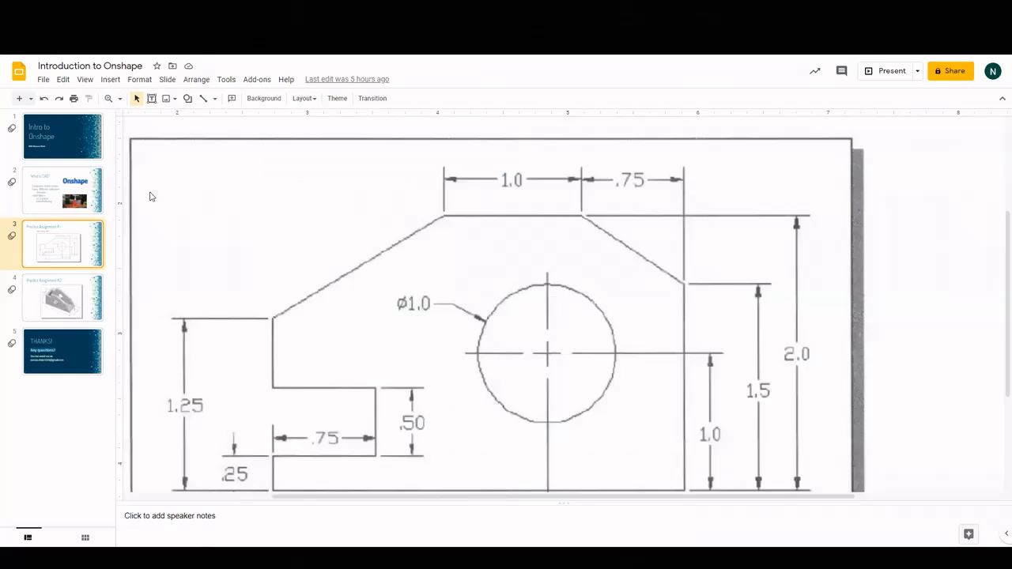
{"action": "scroll", "coordinate": [360, 289], "scroll_direction": "down", "scroll_amount": 1}
{"action": "scroll", "coordinate": [373, 284], "scroll_direction": "down", "scroll_amount": 1}
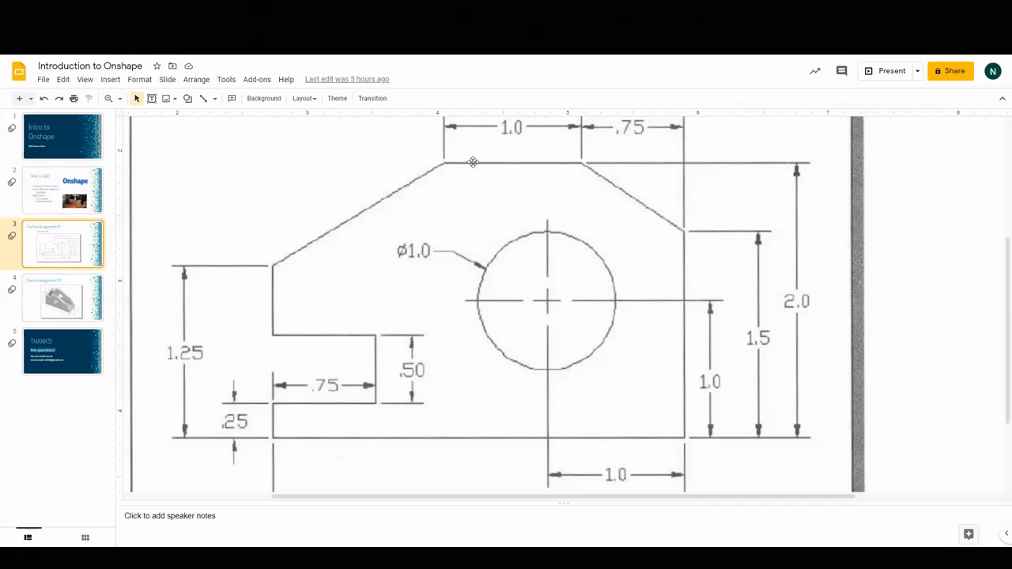
View the drawing at 100%, then at 200%, scrolling through its dimensions.
{"action": "left_click", "coordinate": [119, 99]}
{"action": "left_click", "coordinate": [134, 150]}
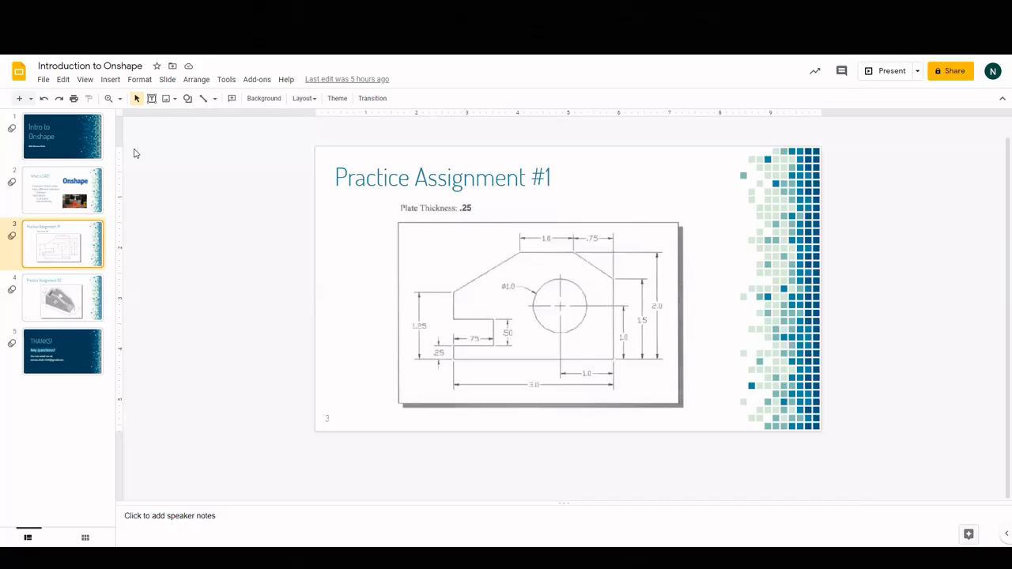
{"action": "left_click", "coordinate": [120, 100]}
{"action": "left_click", "coordinate": [136, 166]}
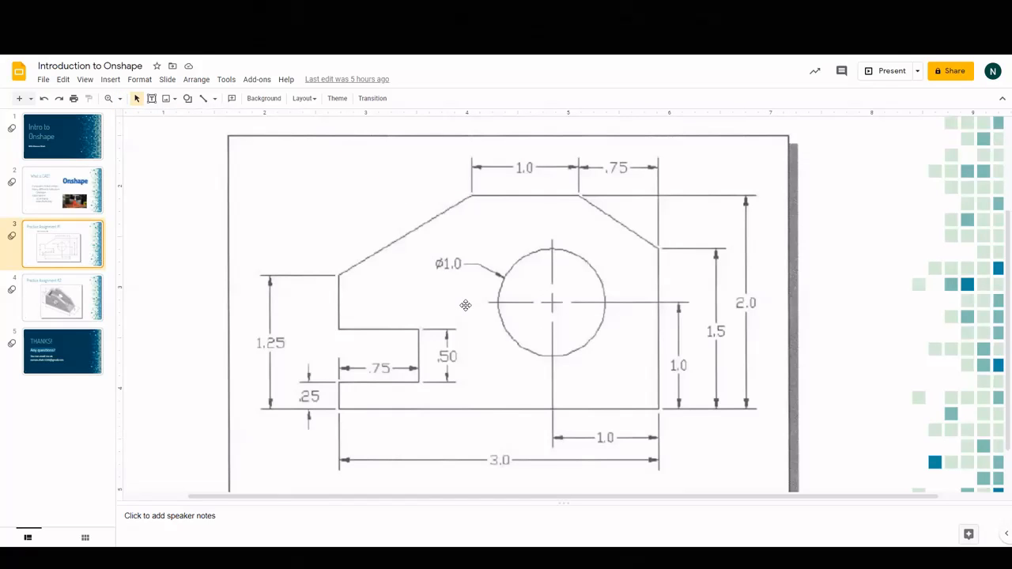
{"action": "scroll", "coordinate": [466, 305], "scroll_direction": "down", "scroll_amount": 1}
{"action": "scroll", "coordinate": [466, 305], "scroll_direction": "up", "scroll_amount": 1}
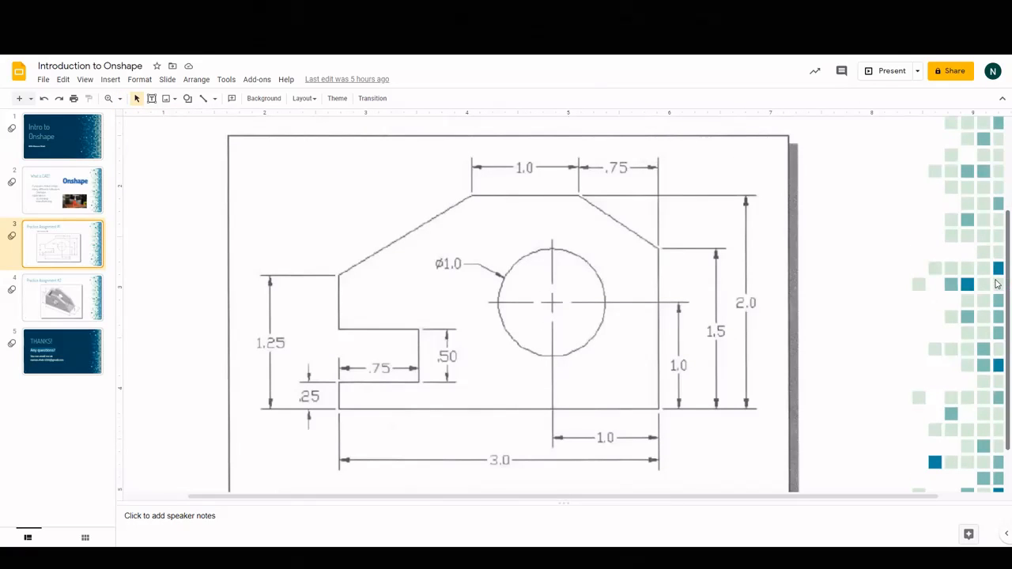
{"action": "scroll", "coordinate": [938, 308], "scroll_direction": "down", "scroll_amount": 1}
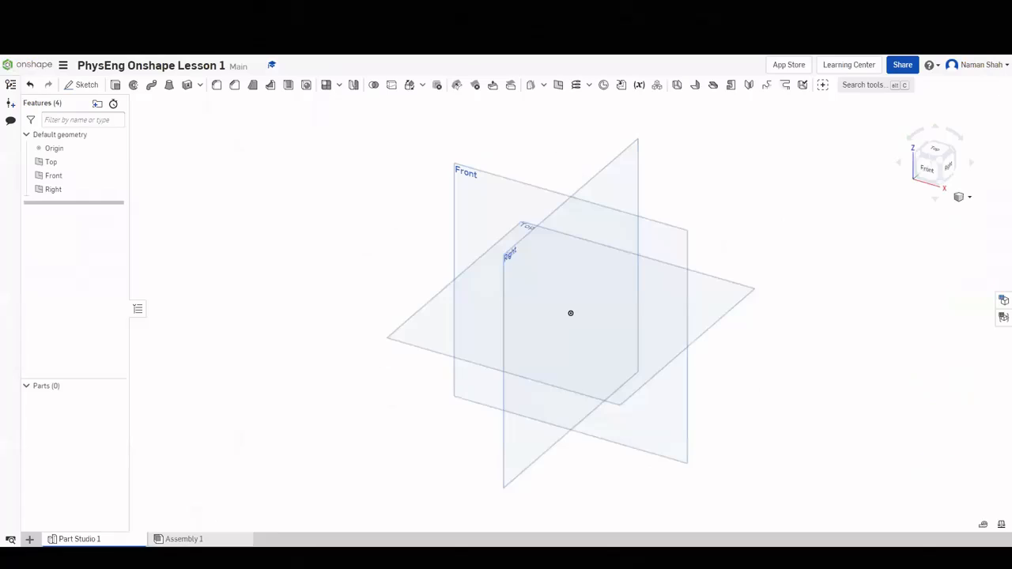
Start a sketch on the Front plane and draw the bracket's top, angled and left edges.
{"action": "left_click", "coordinate": [684, 257]}
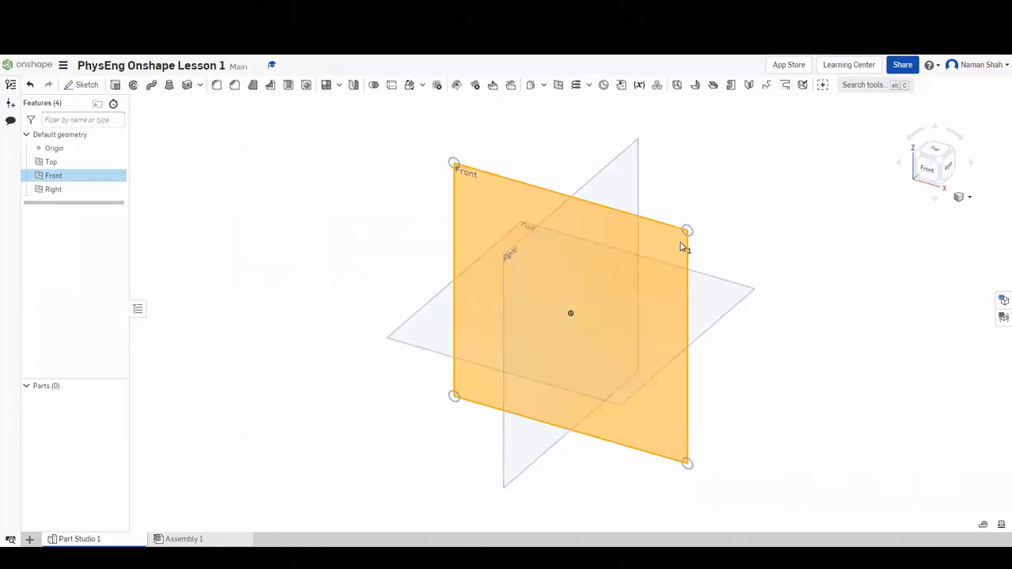
{"action": "right_click", "coordinate": [683, 253]}
{"action": "left_click", "coordinate": [711, 252]}
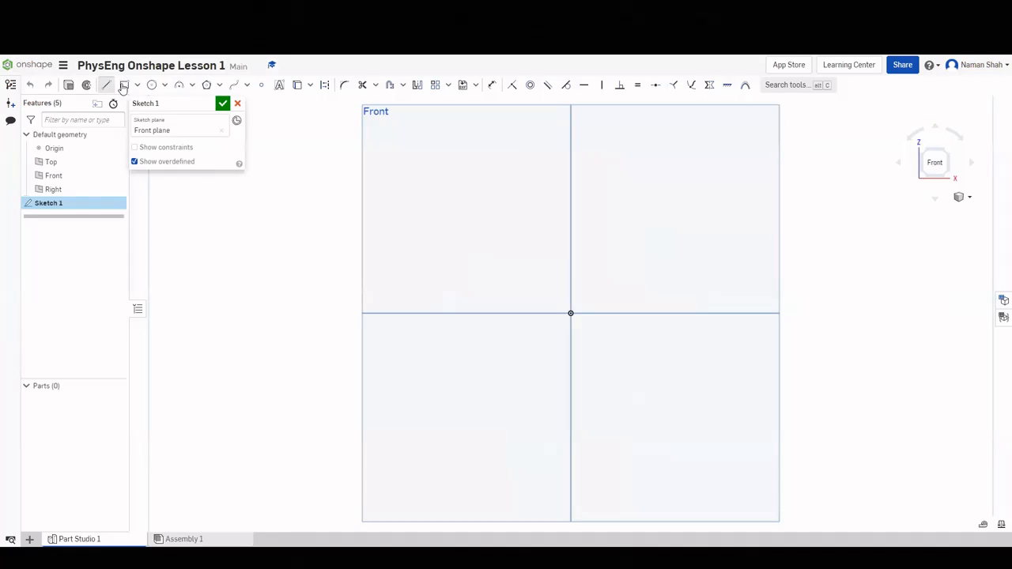
{"action": "left_click", "coordinate": [105, 85]}
{"action": "left_click", "coordinate": [669, 227]}
{"action": "left_click", "coordinate": [559, 227]}
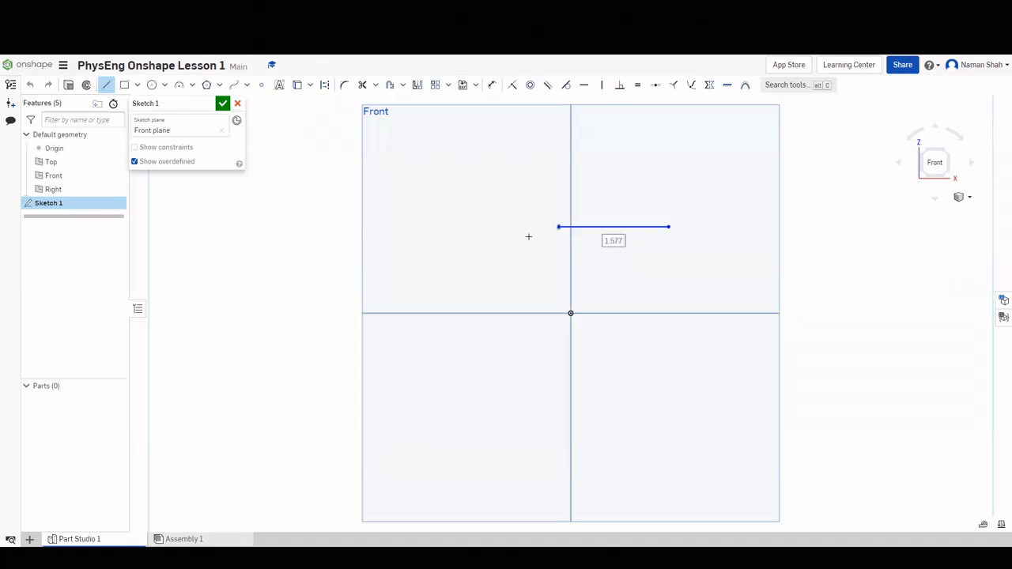
{"action": "left_click", "coordinate": [478, 261]}
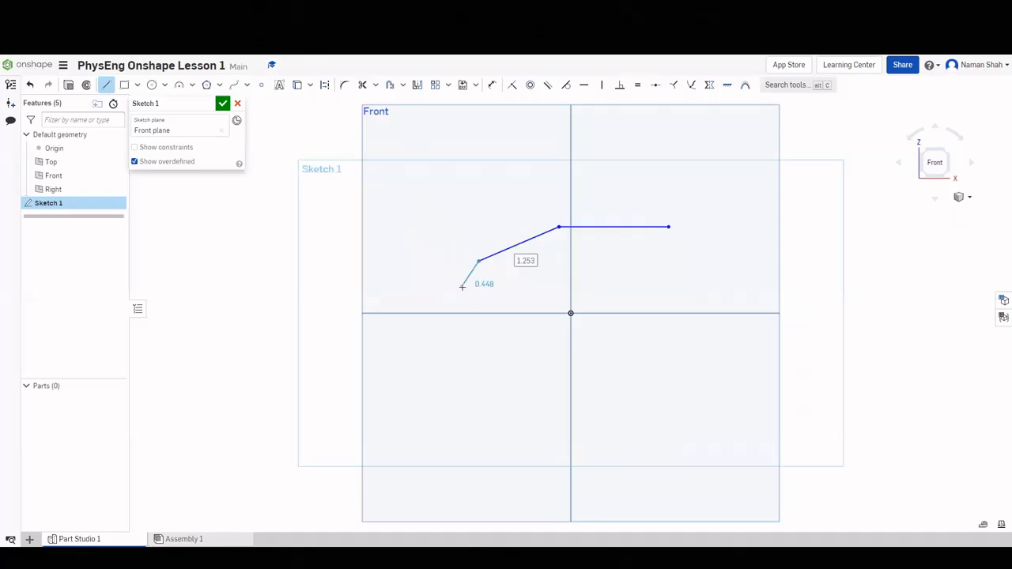
{"action": "left_click", "coordinate": [478, 291]}
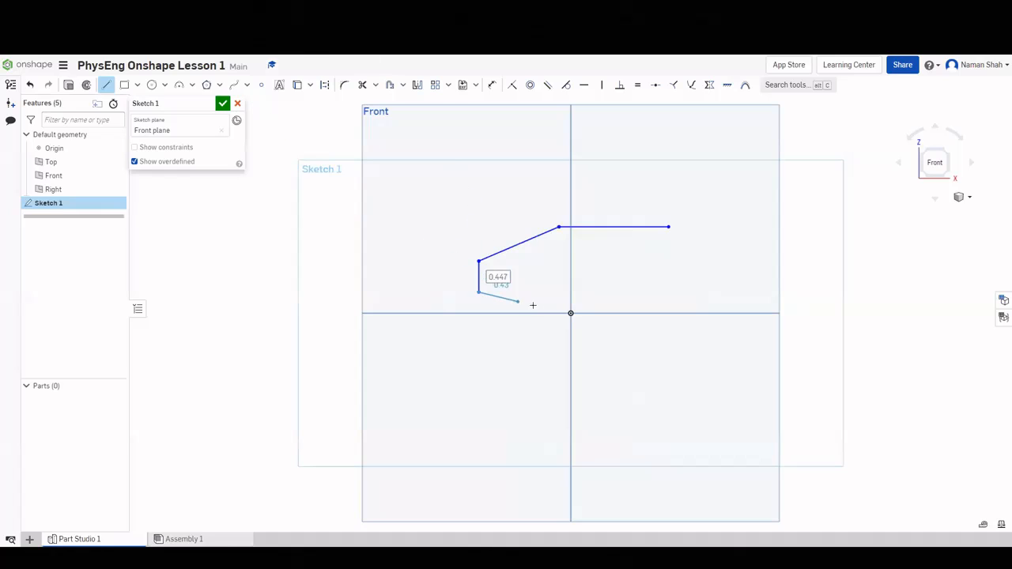
Draw the notch, lip, bottom and right edges, closing the outline at the start point.
{"action": "left_click", "coordinate": [558, 292]}
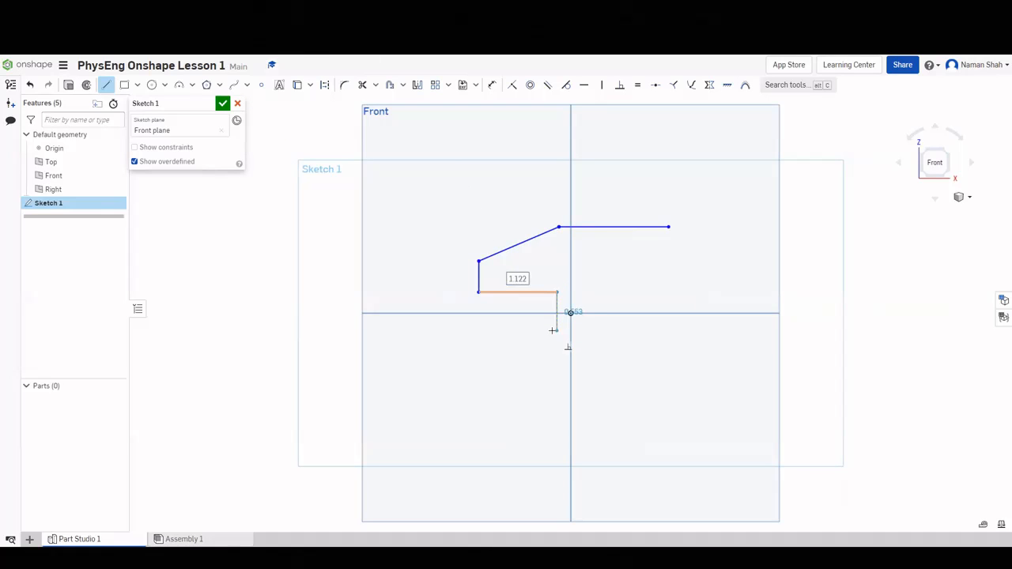
{"action": "left_click", "coordinate": [558, 330]}
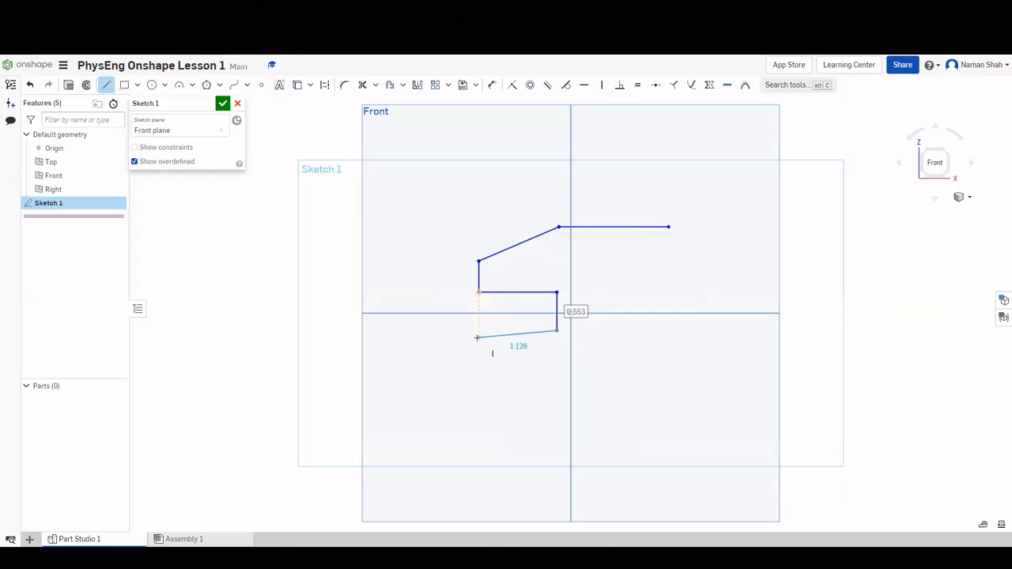
{"action": "left_click", "coordinate": [477, 331]}
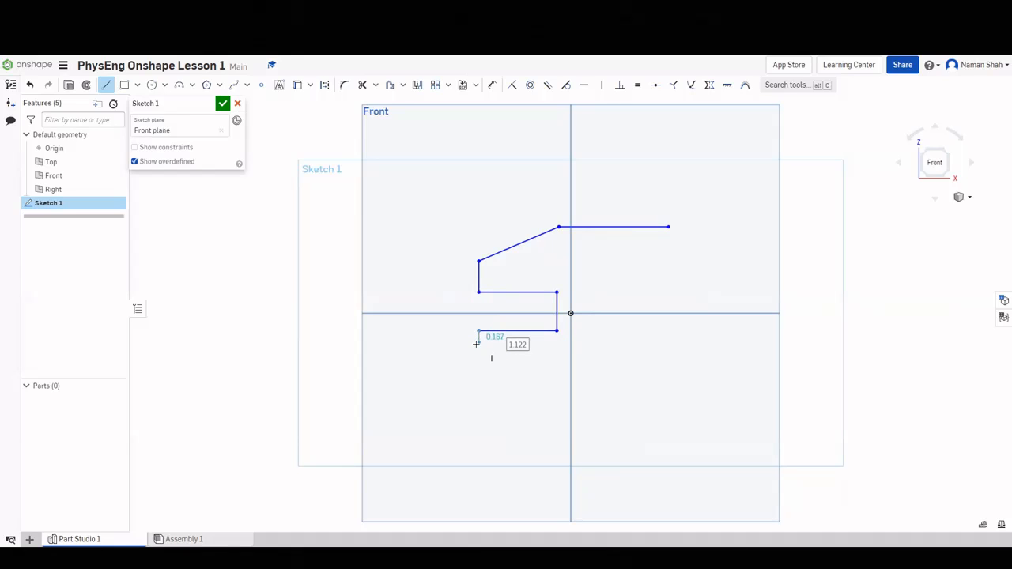
{"action": "left_click", "coordinate": [504, 346]}
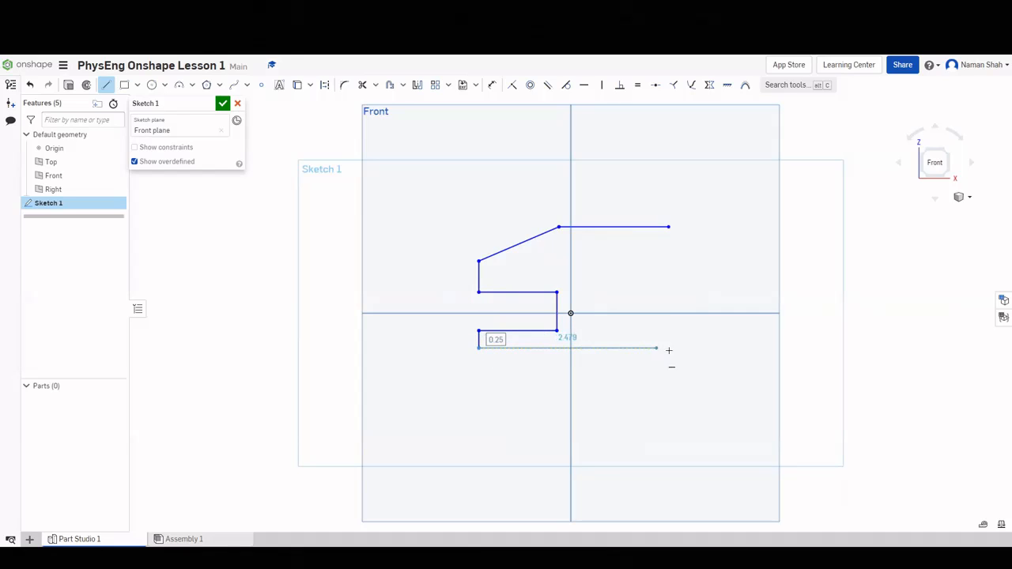
{"action": "left_click", "coordinate": [729, 348]}
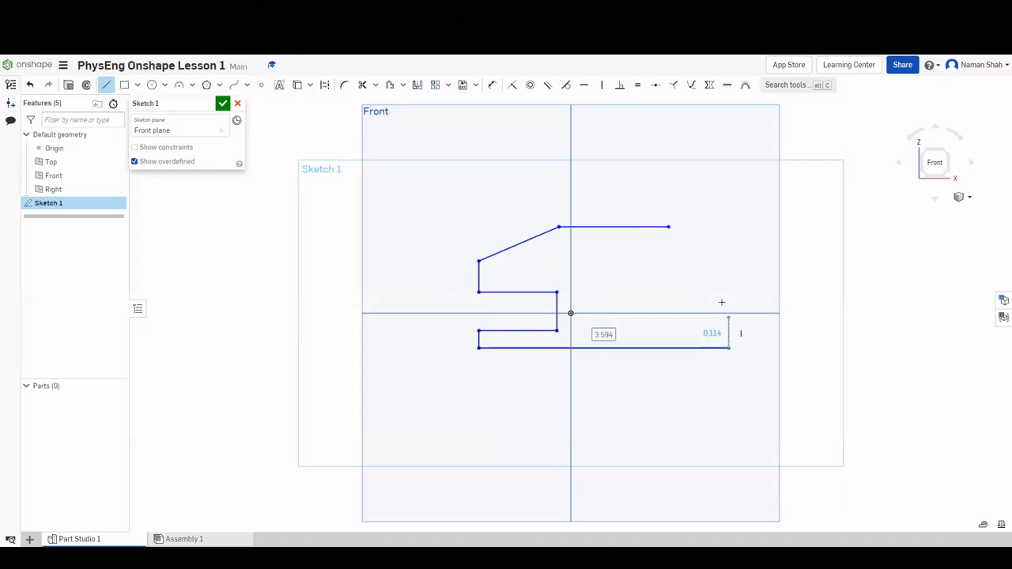
{"action": "left_click", "coordinate": [729, 250]}
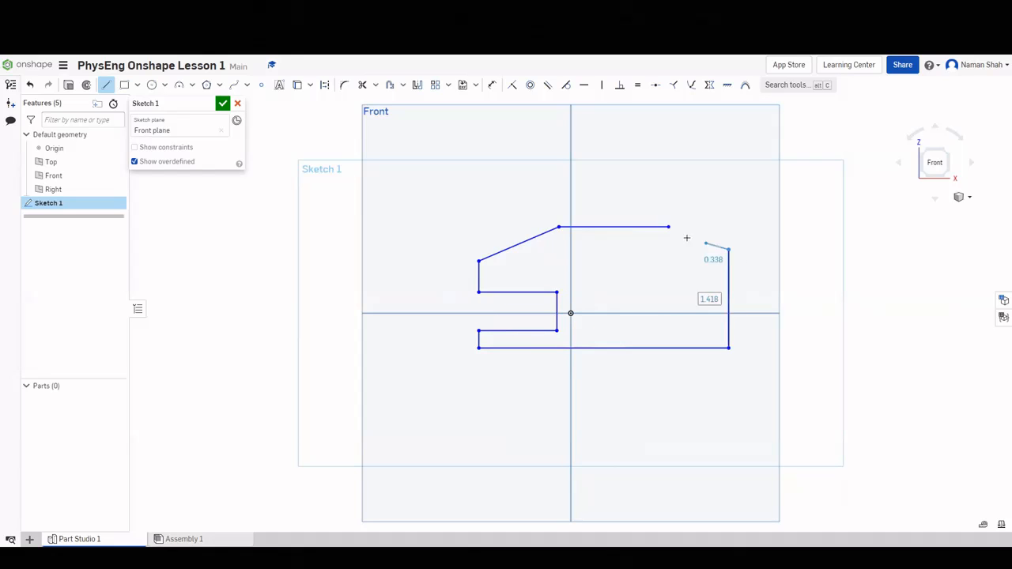
{"action": "left_click", "coordinate": [669, 228]}
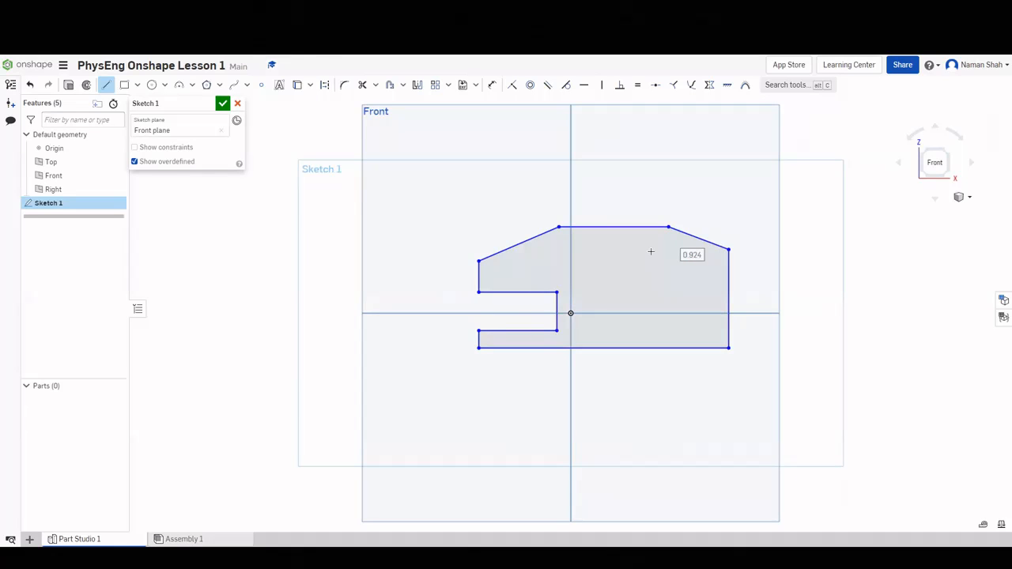
{"action": "key", "text": "Escape"}
Compare with the reference drawing and add a length dimension to the bracket's top edge.
{"action": "key", "text": "ctrl+Tab"}
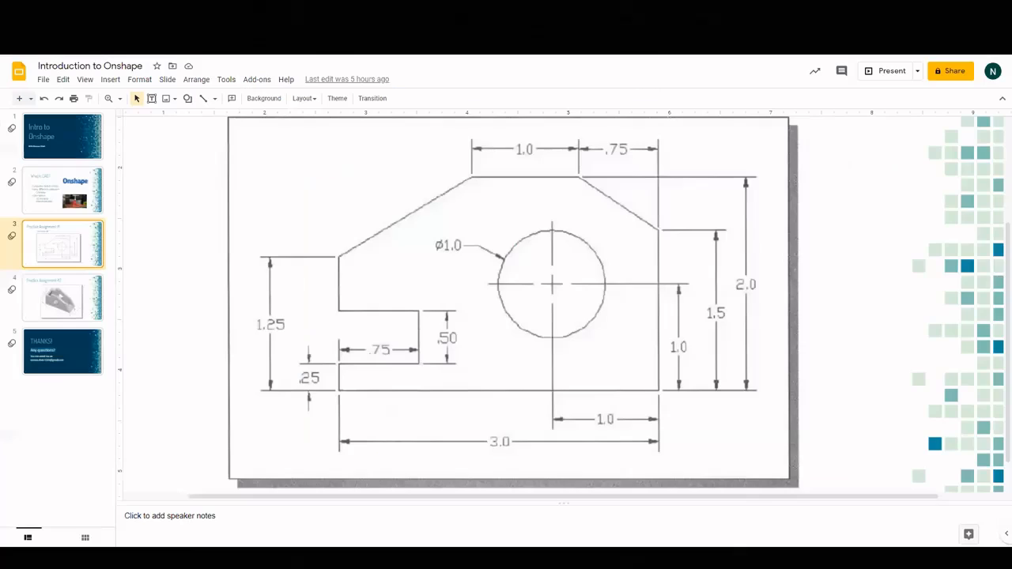
{"action": "key", "text": "ctrl+shift+Tab"}
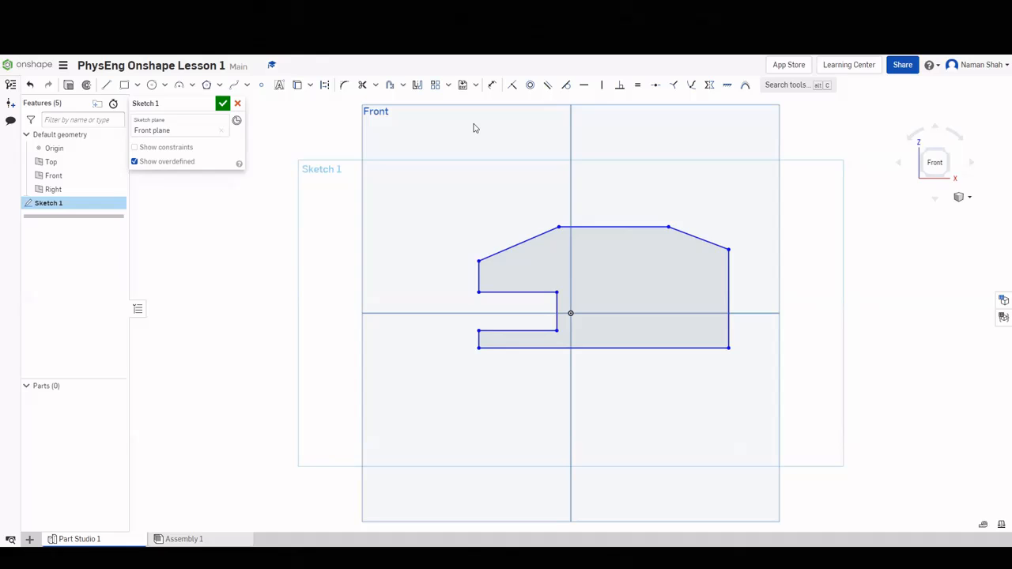
{"action": "key", "text": "ctrl+Tab"}
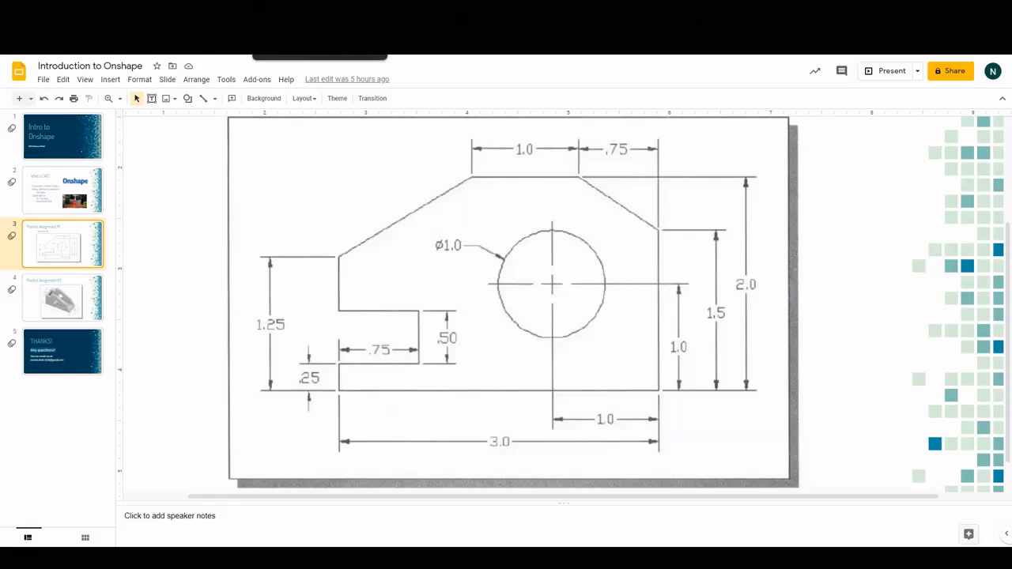
{"action": "left_click", "coordinate": [316, 31]}
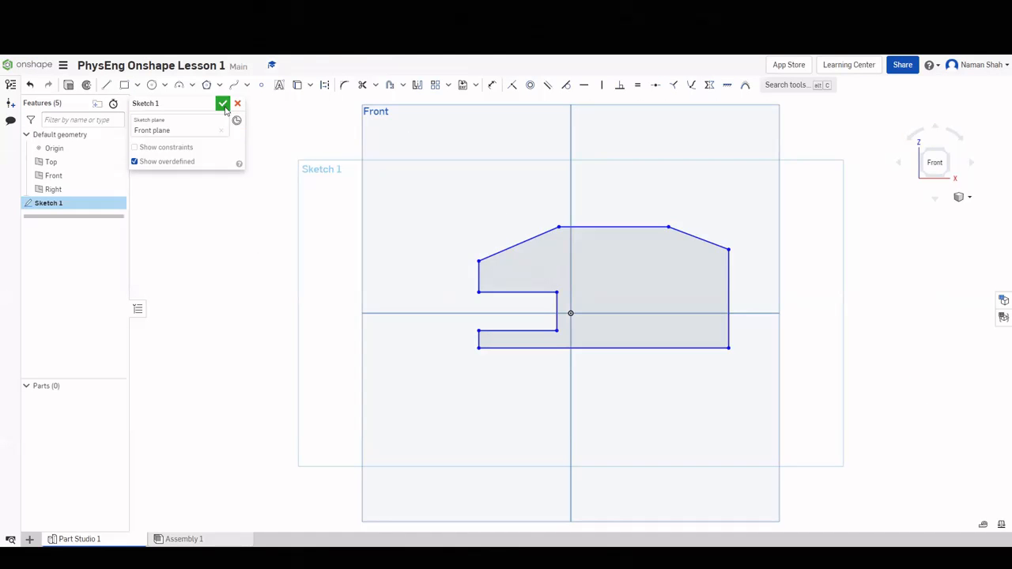
{"action": "left_click", "coordinate": [490, 86]}
{"action": "left_click", "coordinate": [190, 32]}
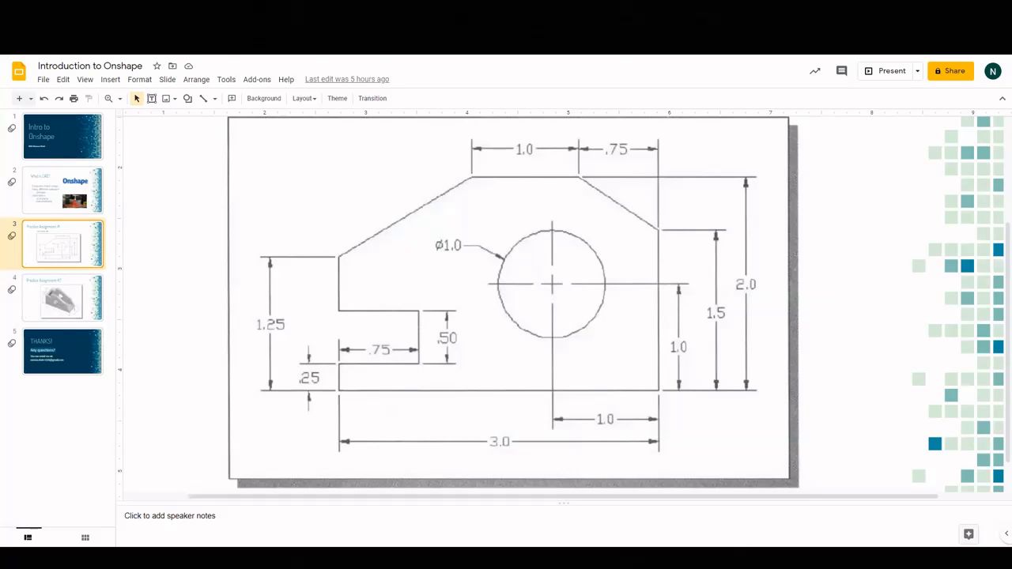
{"action": "left_click", "coordinate": [317, 14]}
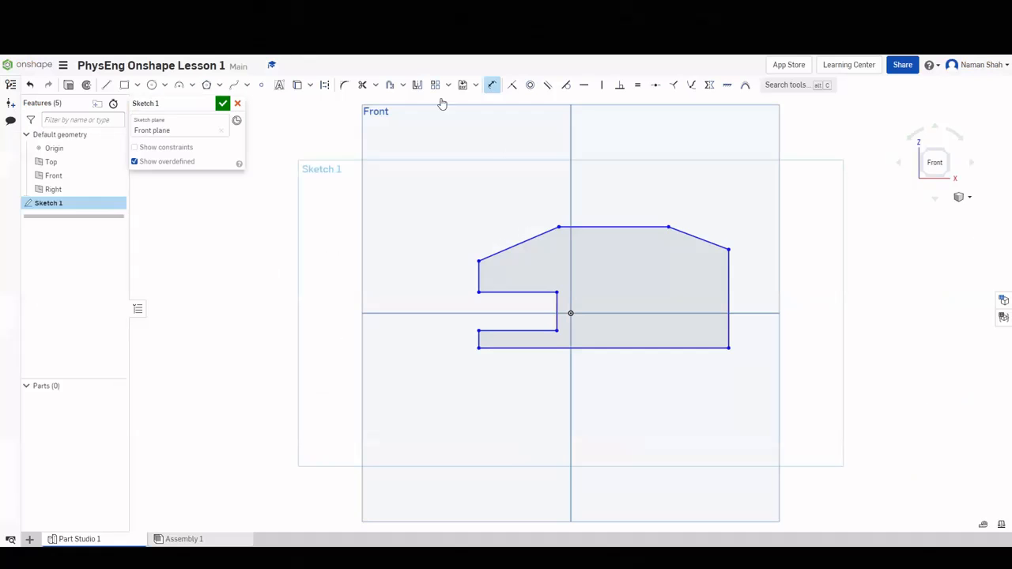
{"action": "left_click", "coordinate": [603, 227]}
{"action": "left_click", "coordinate": [609, 209]}
{"action": "key", "text": "Return"}
{"action": "left_click", "coordinate": [364, 12]}
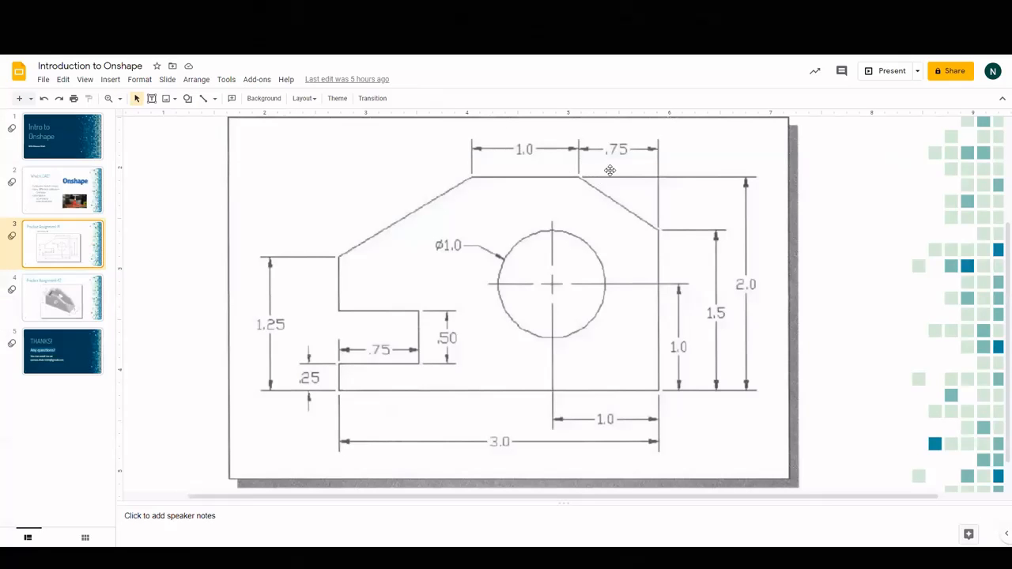
Give the slanted top-right edge a 0.75 horizontal width.
{"action": "left_click", "coordinate": [507, 13]}
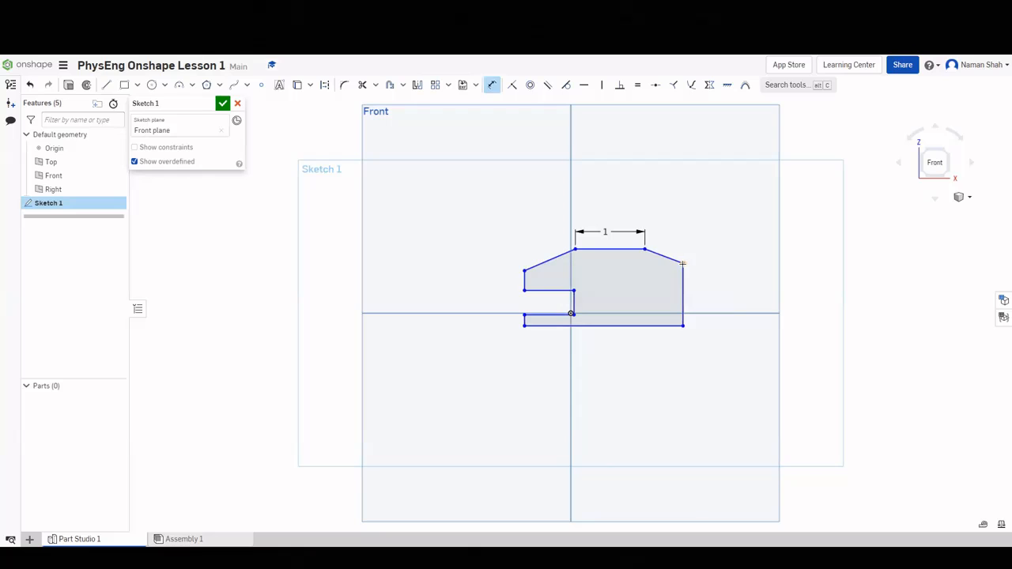
{"action": "left_click", "coordinate": [673, 260]}
{"action": "left_click", "coordinate": [669, 229]}
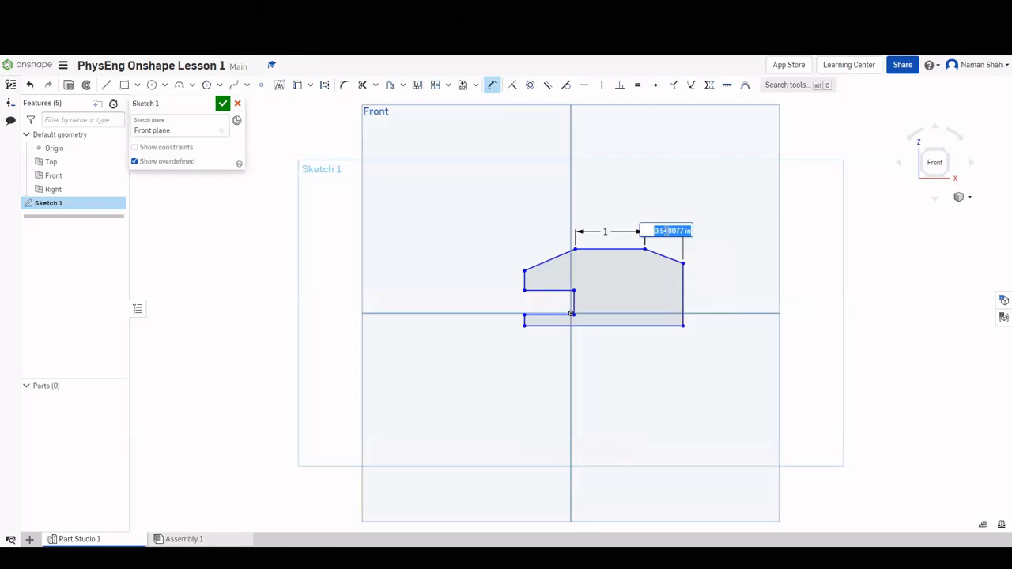
{"action": "key", "text": "BackSpace"}
{"action": "type", "text": ".75"}
{"action": "key", "text": "Return"}
Set the bracket's overall height to 2.
{"action": "key", "text": "ctrl+Tab"}
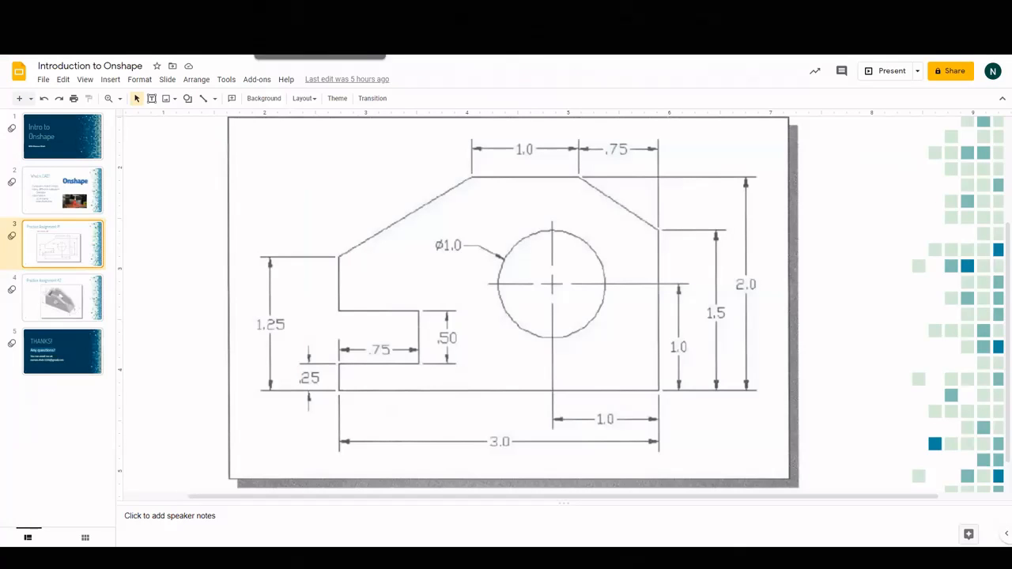
{"action": "left_click", "coordinate": [324, 32]}
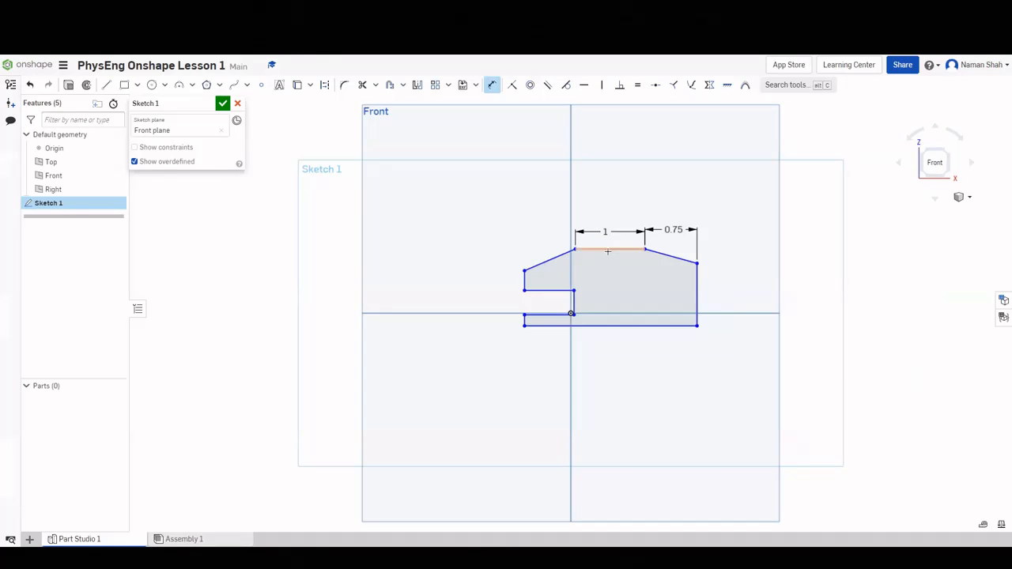
{"action": "left_click", "coordinate": [609, 250]}
{"action": "left_click", "coordinate": [626, 325]}
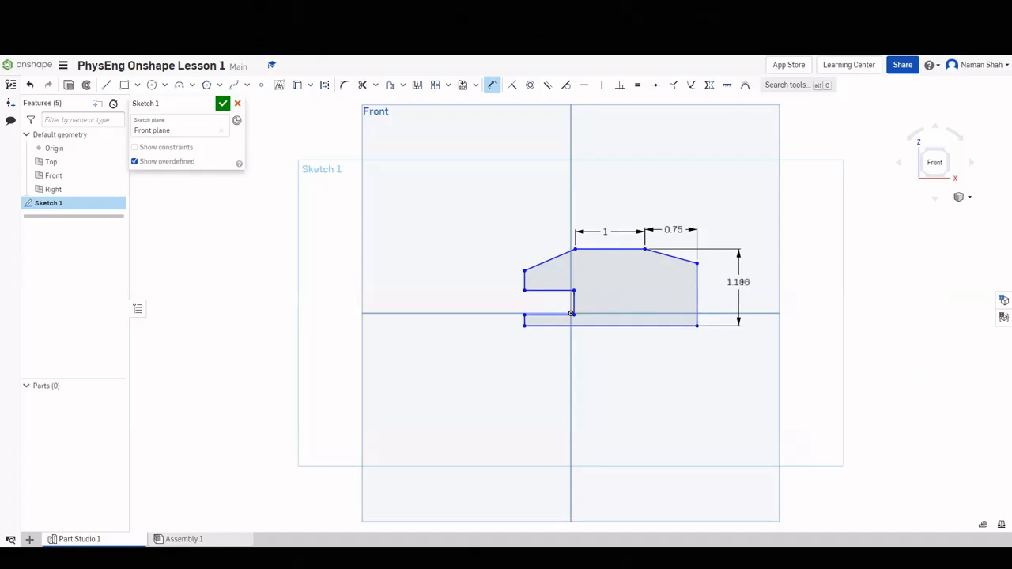
{"action": "left_click", "coordinate": [744, 282]}
{"action": "type", "text": "2"}
{"action": "key", "text": "Return"}
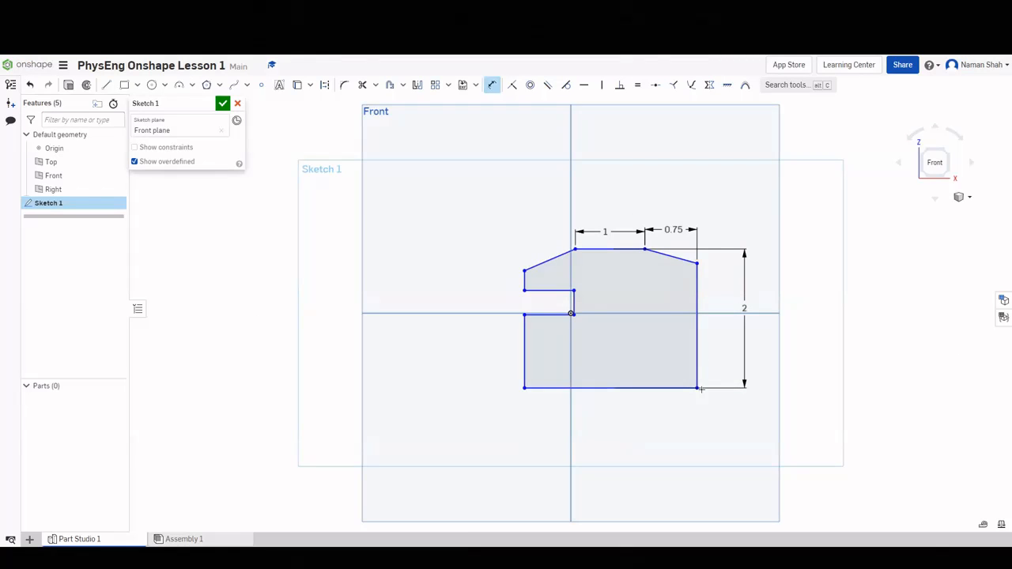
Dimension the right edge at 1.5 tall and the overall width at 3.
{"action": "left_click", "coordinate": [698, 342]}
{"action": "left_click", "coordinate": [718, 325]}
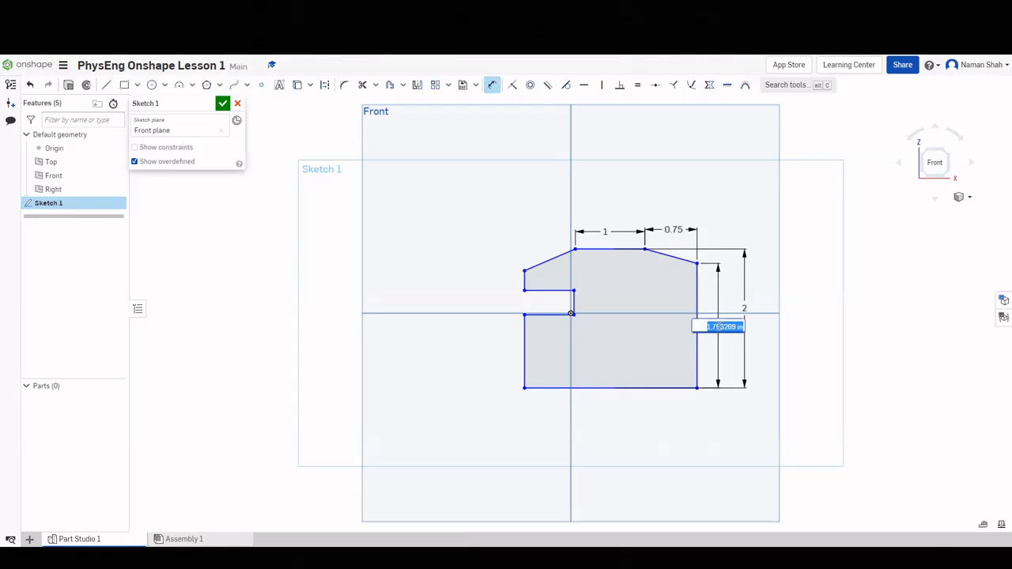
{"action": "key", "text": "Return"}
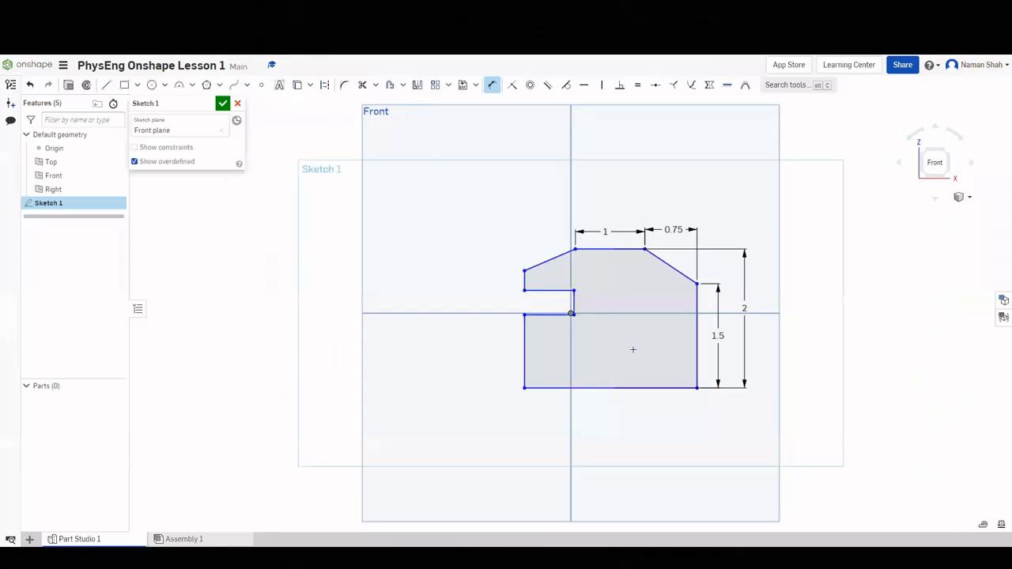
{"action": "left_click", "coordinate": [697, 355]}
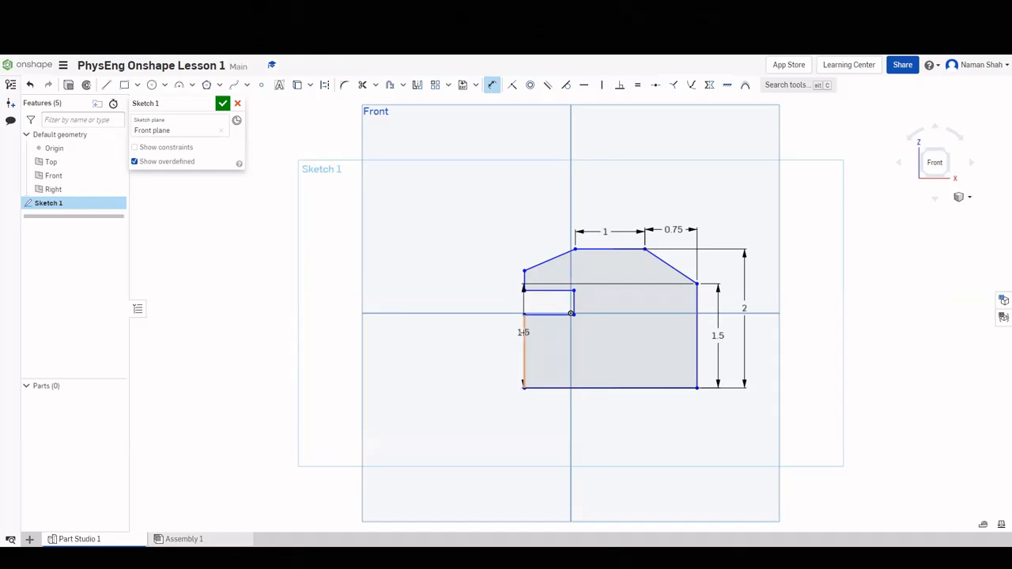
{"action": "left_click", "coordinate": [525, 338]}
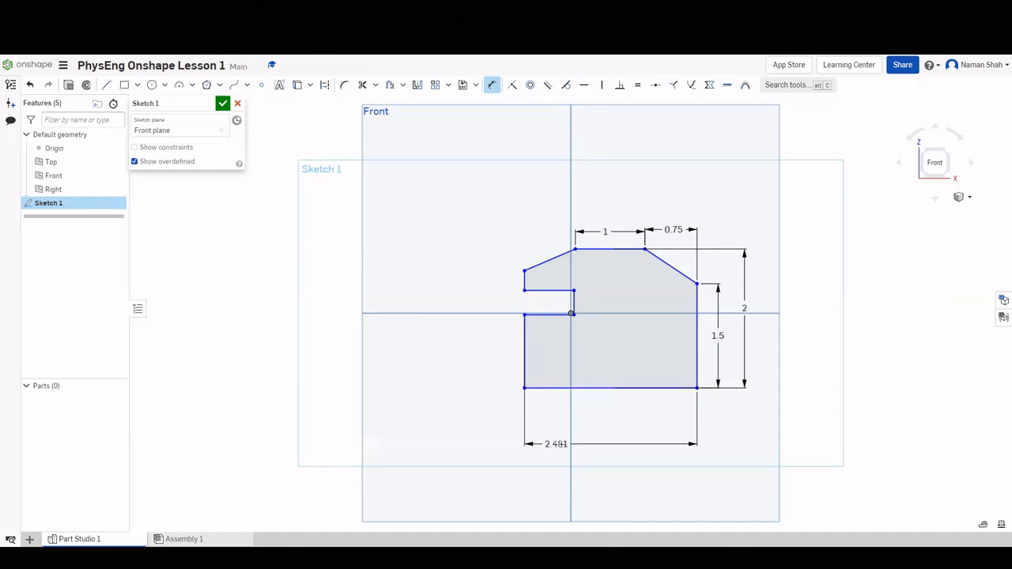
{"action": "left_click", "coordinate": [605, 436]}
{"action": "type", "text": "3"}
{"action": "key", "text": "Return"}
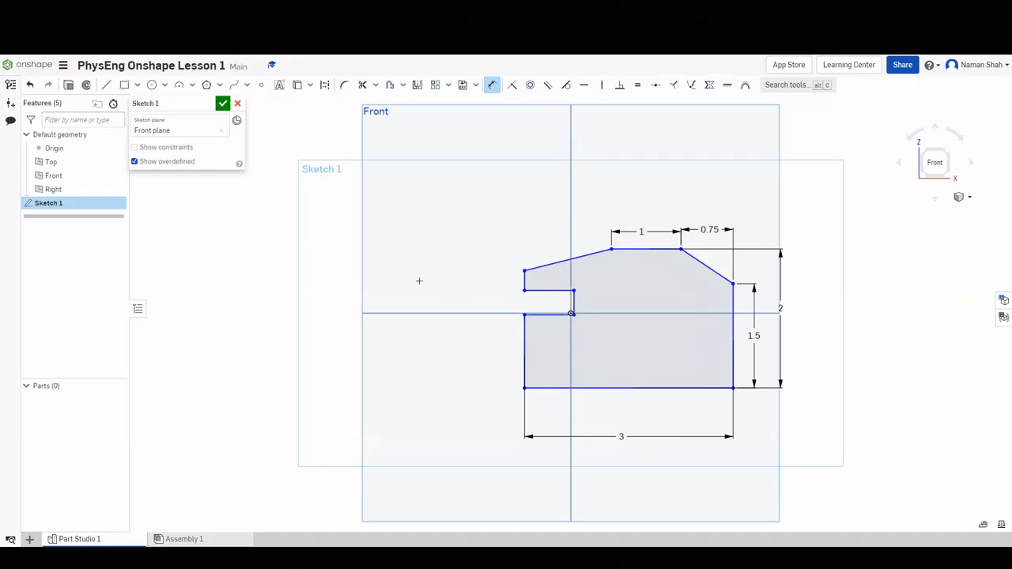
Set the notch depth to 0.75 and the bottom lip thickness to 0.25.
{"action": "left_click", "coordinate": [242, 12]}
{"action": "left_click", "coordinate": [544, 315]}
{"action": "left_click", "coordinate": [544, 303]}
{"action": "type", "text": ".75"}
{"action": "key", "text": "Return"}
{"action": "left_click", "coordinate": [524, 356]}
{"action": "left_click", "coordinate": [500, 355]}
{"action": "type", "text": "0.25"}
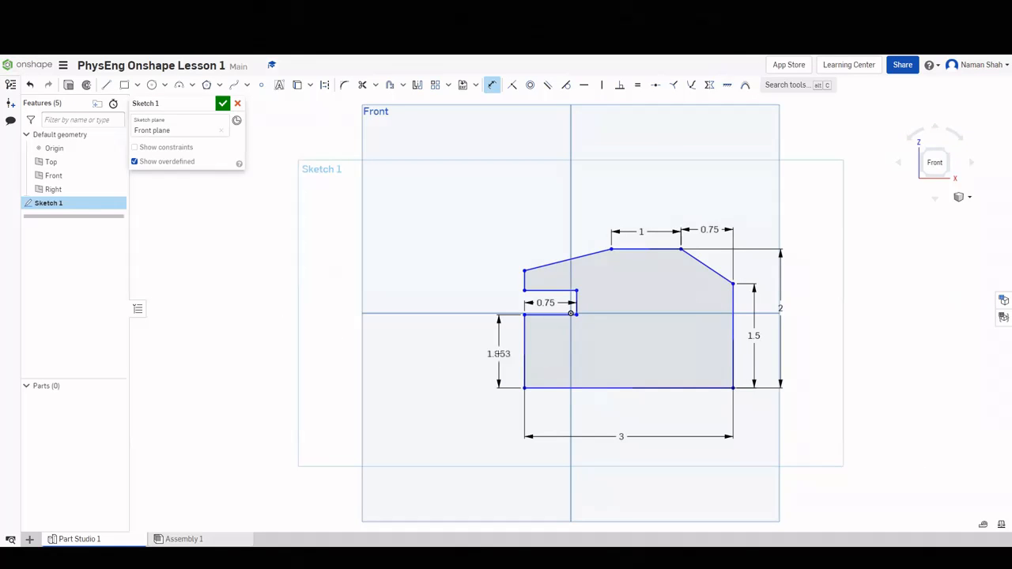
{"action": "key", "text": "Return"}
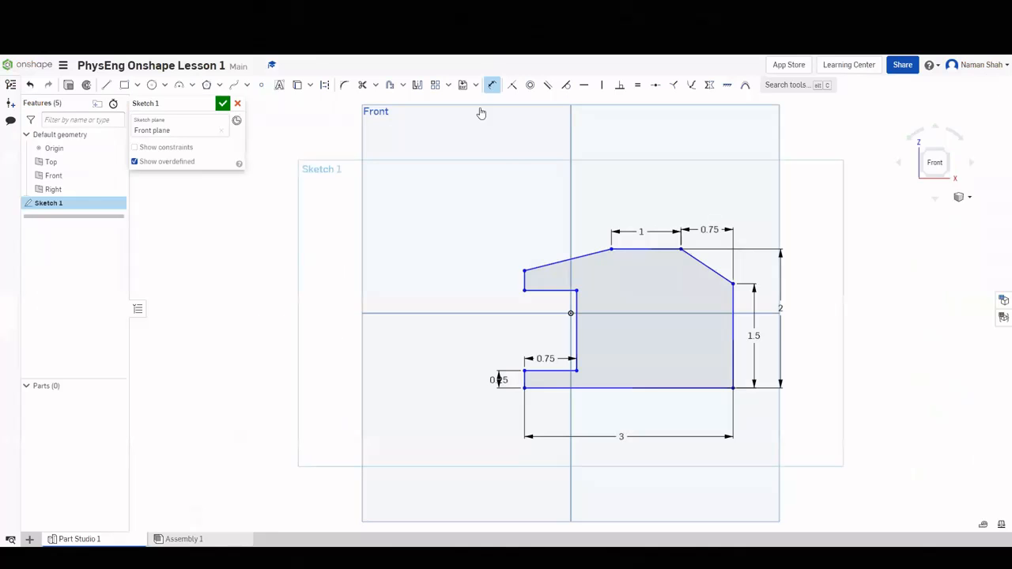
Add the left-side height dimension and set the slot height to 0.5.
{"action": "left_click", "coordinate": [529, 391]}
{"action": "left_click", "coordinate": [524, 271]}
{"action": "left_click", "coordinate": [438, 348]}
{"action": "type", "text": "1.5"}
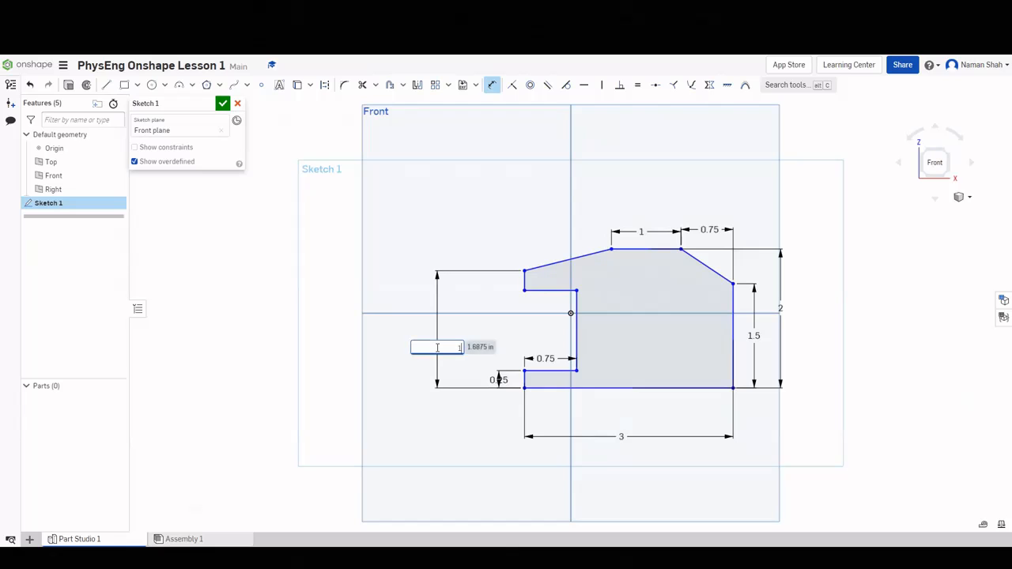
{"action": "key", "text": "Return"}
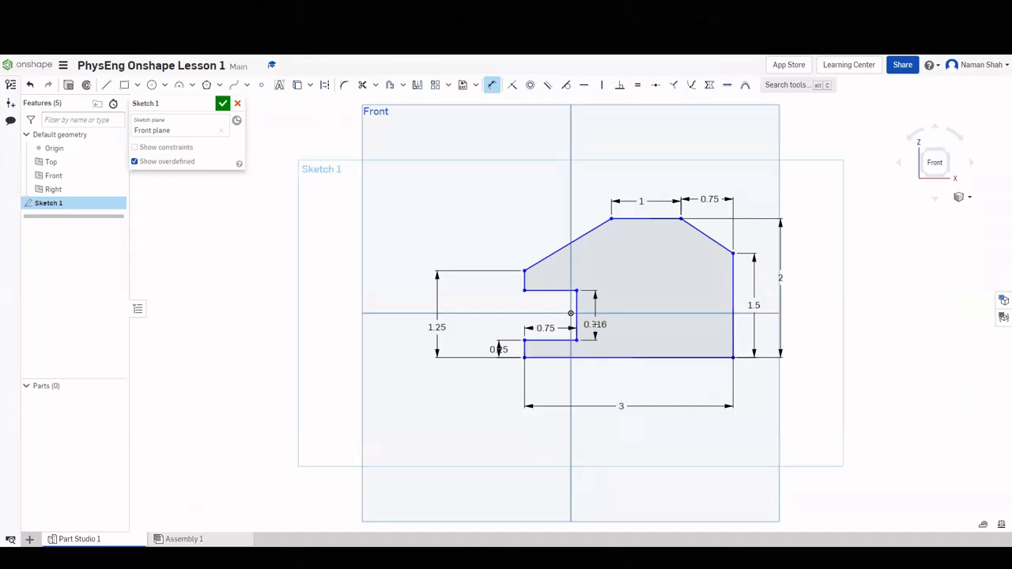
{"action": "left_click", "coordinate": [596, 325]}
{"action": "type", "text": ".5"}
{"action": "key", "text": "Return"}
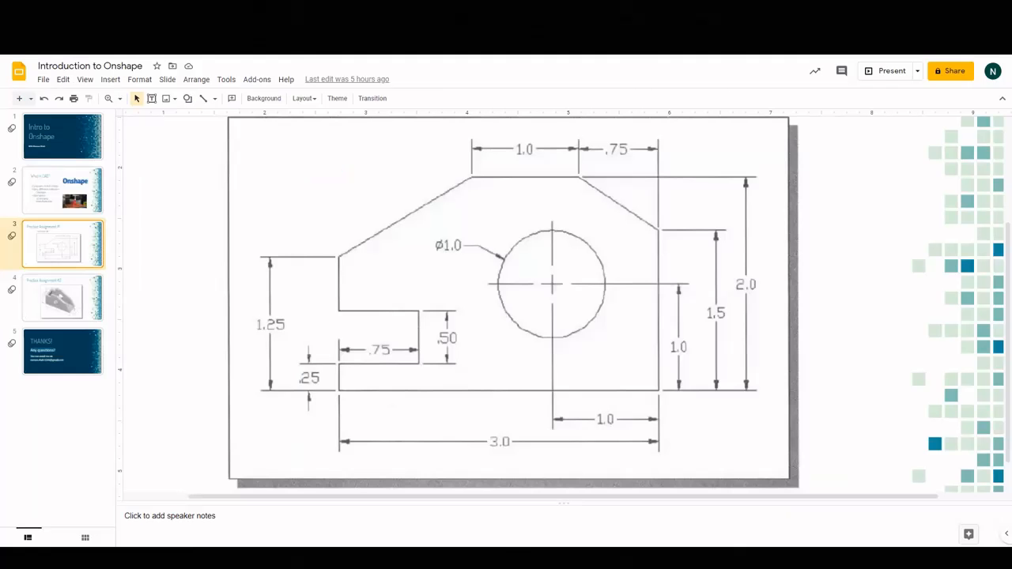
Scroll through the reference drawing, then accept the bracket sketch.
{"action": "scroll", "coordinate": [264, 145], "scroll_direction": "up", "scroll_amount": 1}
{"action": "scroll", "coordinate": [355, 147], "scroll_direction": "up", "scroll_amount": 1}
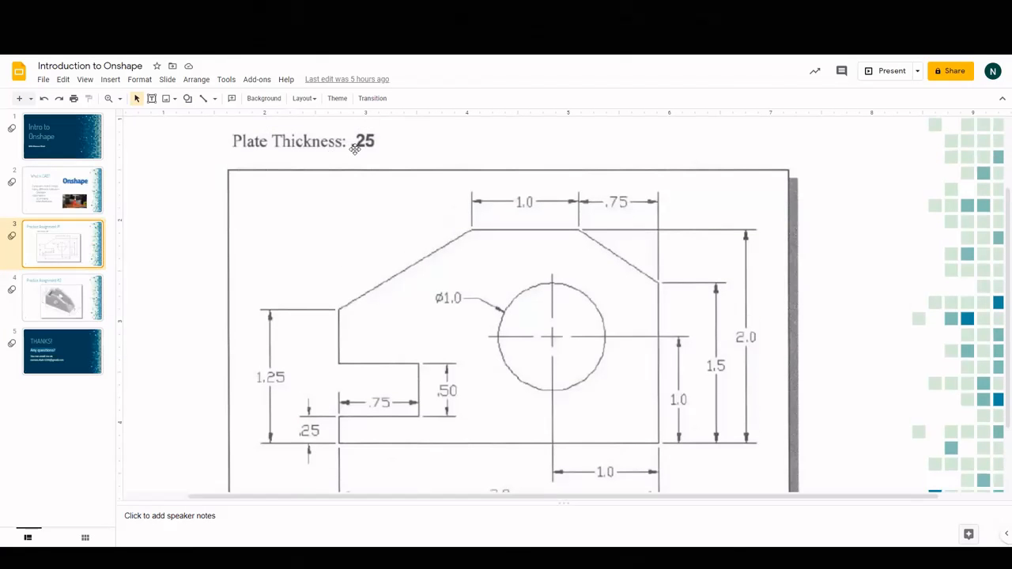
{"action": "scroll", "coordinate": [362, 142], "scroll_direction": "down", "scroll_amount": 2}
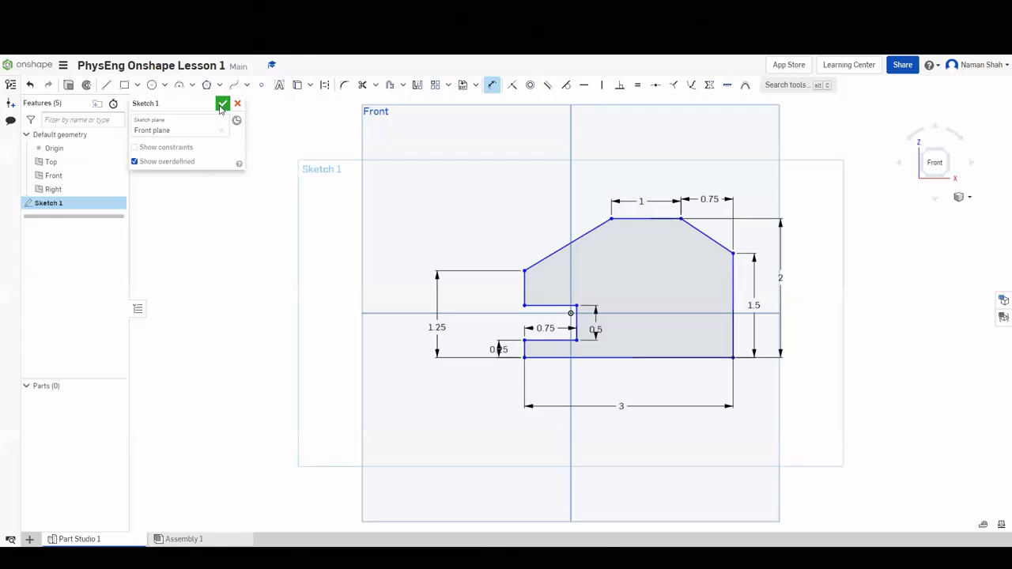
{"action": "left_click", "coordinate": [222, 103]}
From an isometric view, start extruding the bracket profile region.
{"action": "left_click", "coordinate": [946, 151]}
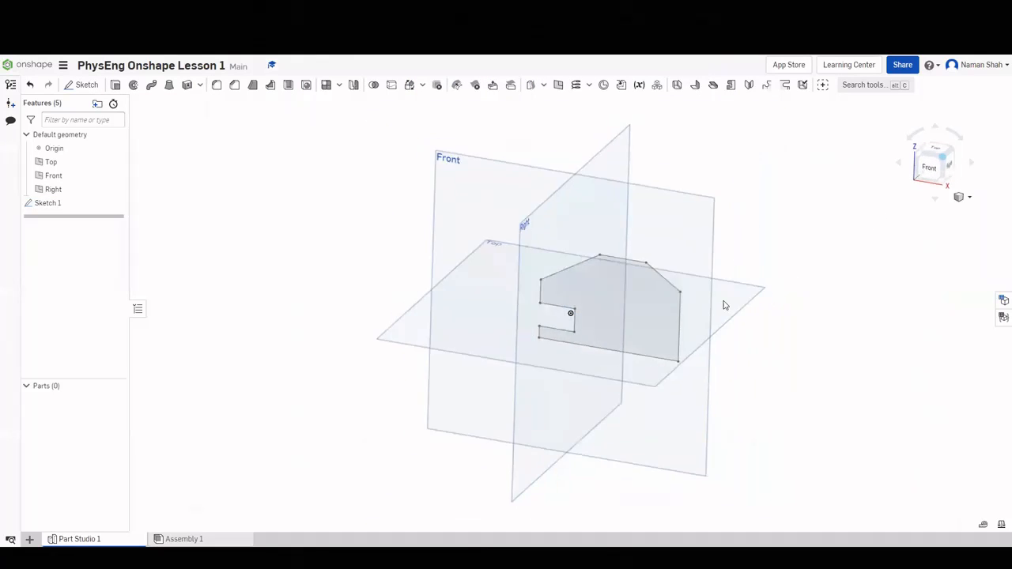
{"action": "left_click", "coordinate": [114, 85]}
{"action": "left_click", "coordinate": [587, 291]}
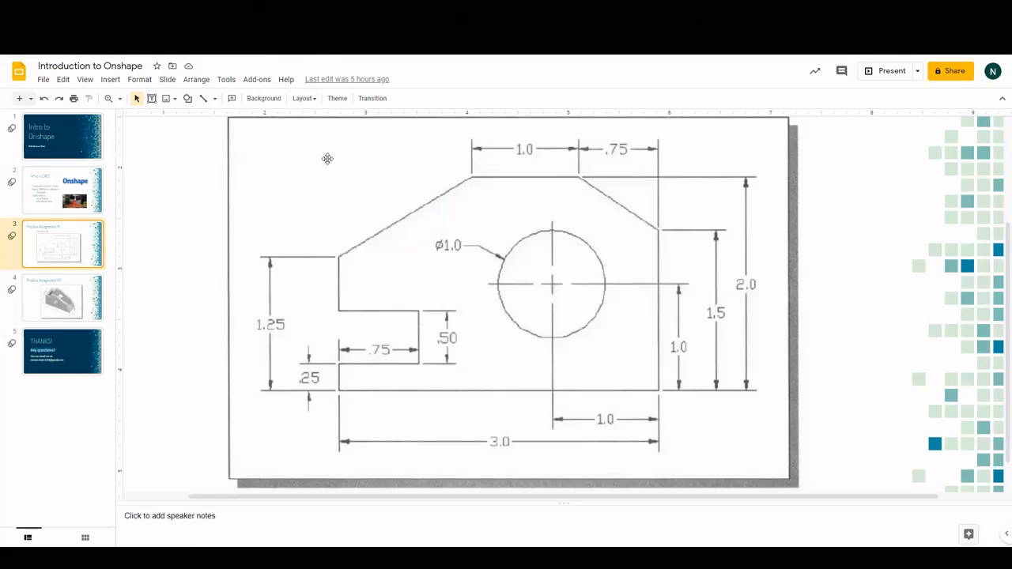
{"action": "scroll", "coordinate": [327, 158], "scroll_direction": "up", "scroll_amount": 4}
{"action": "scroll", "coordinate": [345, 178], "scroll_direction": "down", "scroll_amount": 5}
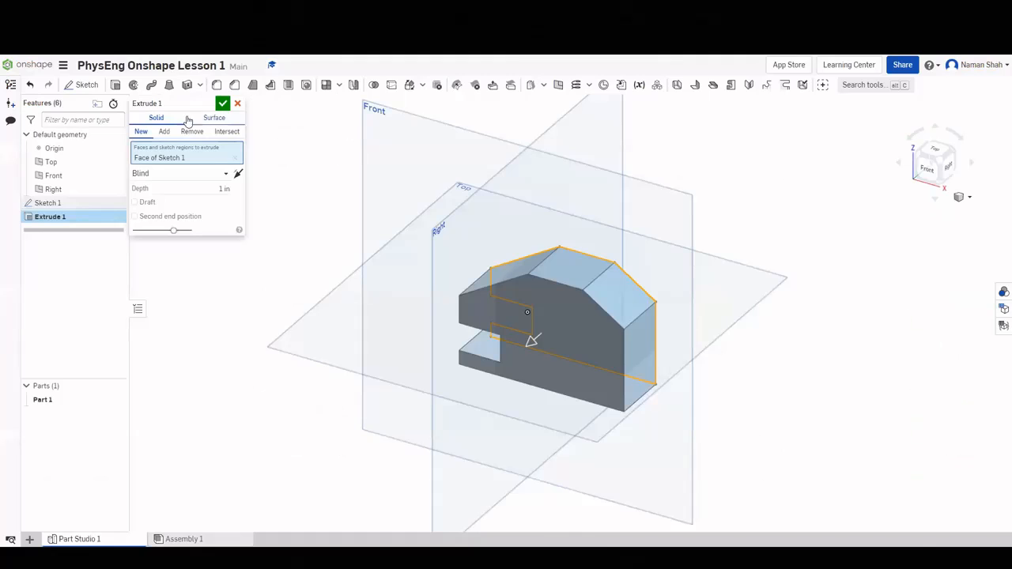
Extrude the bracket profile 0.25 in deep to create Part 1.
{"action": "left_click", "coordinate": [223, 190]}
{"action": "type", "text": ".25"}
{"action": "key", "text": "Return"}
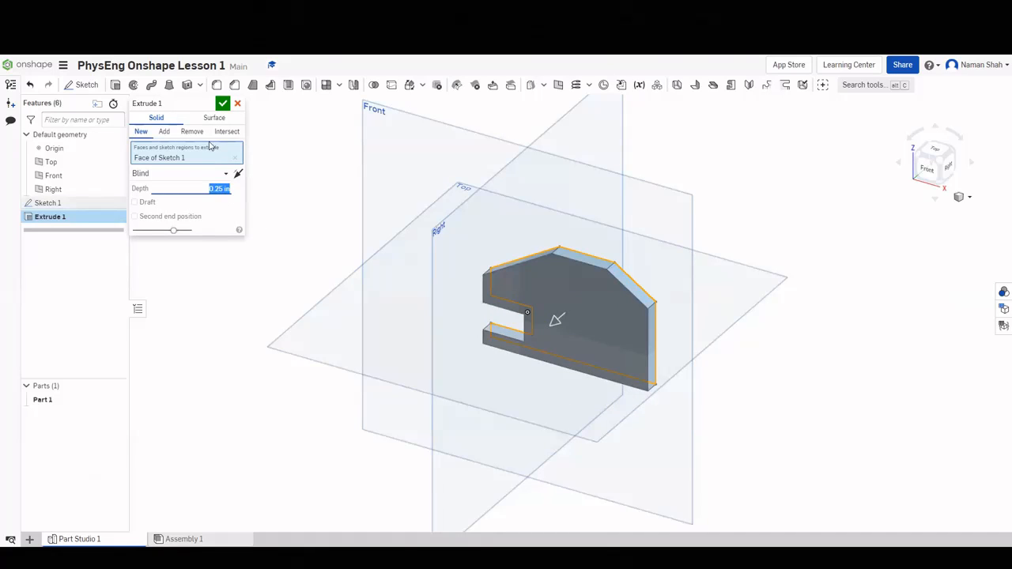
{"action": "left_click", "coordinate": [223, 104]}
{"action": "right_click_drag", "start_coordinate": [693, 309], "coordinate": [725, 305]}
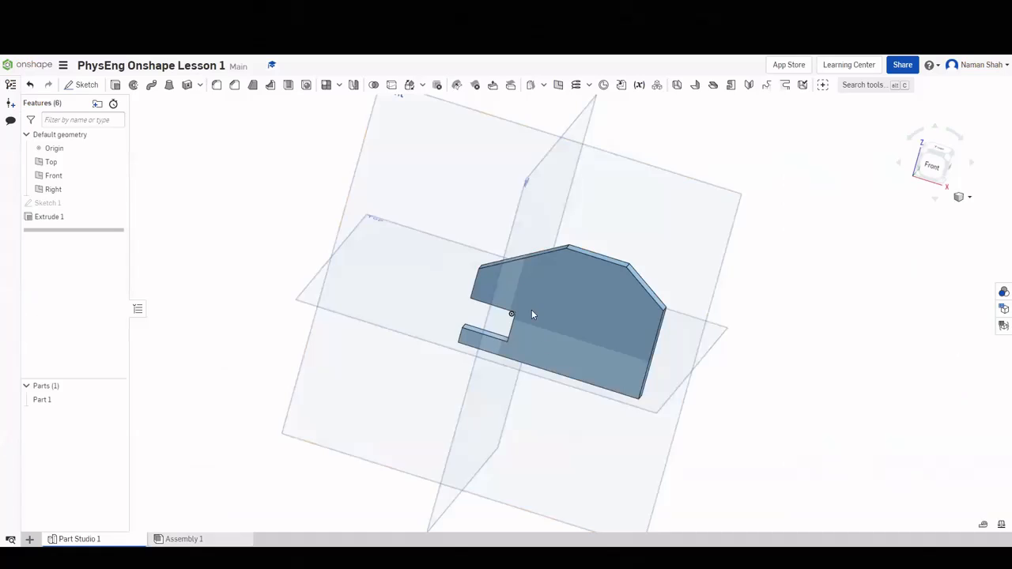
Return to the isometric view and start a new sketch on the plate's front face.
{"action": "right_click", "coordinate": [603, 313]}
{"action": "left_click", "coordinate": [794, 293]}
{"action": "scroll", "coordinate": [673, 336], "scroll_direction": "up", "scroll_amount": 4}
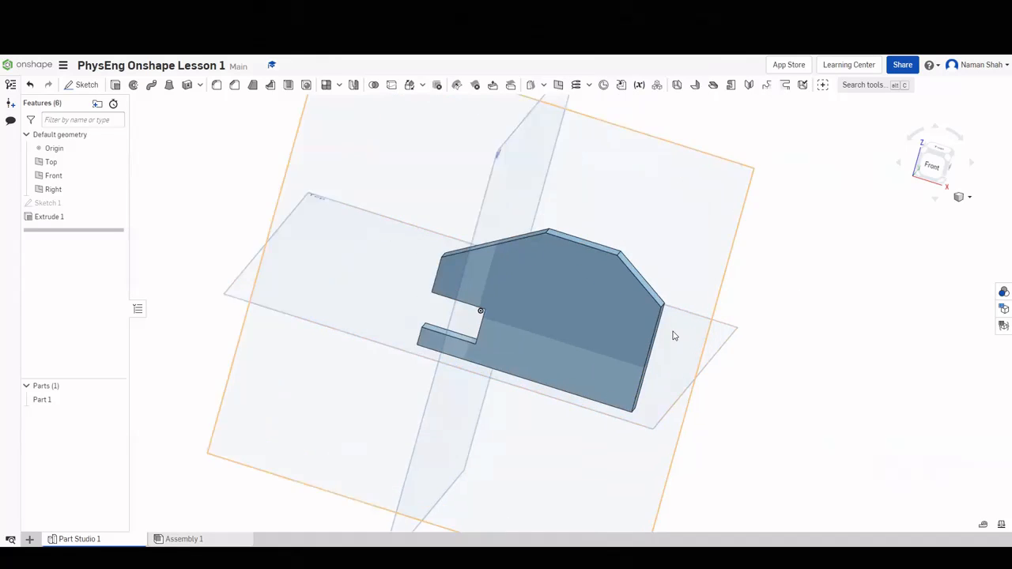
{"action": "key", "text": "shift+7"}
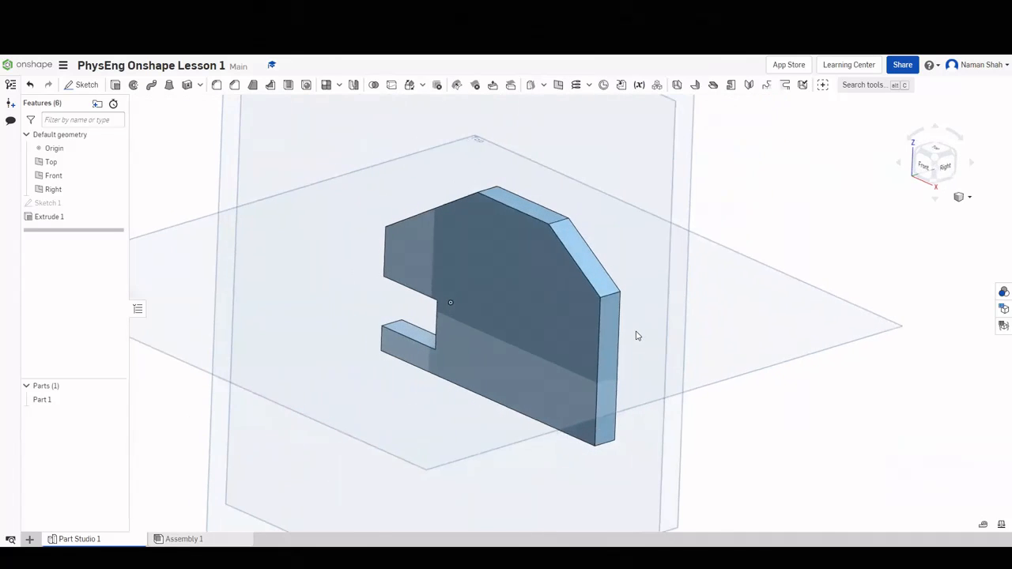
{"action": "right_click", "coordinate": [548, 296]}
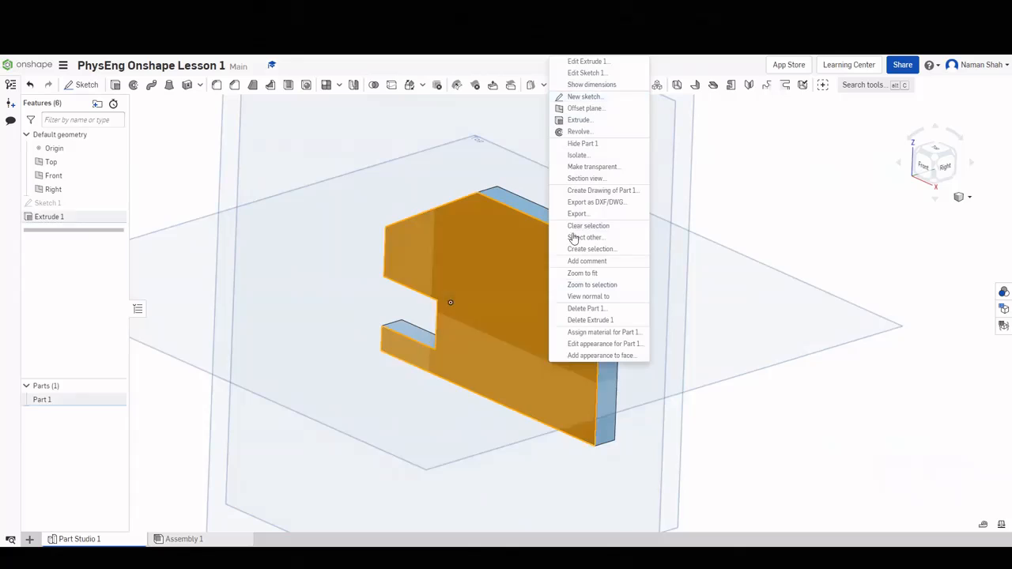
{"action": "left_click", "coordinate": [585, 97]}
Draw a circle on the right side of the plate and dimension it to 1 in diameter.
{"action": "scroll", "coordinate": [522, 317], "scroll_direction": "up", "scroll_amount": 2}
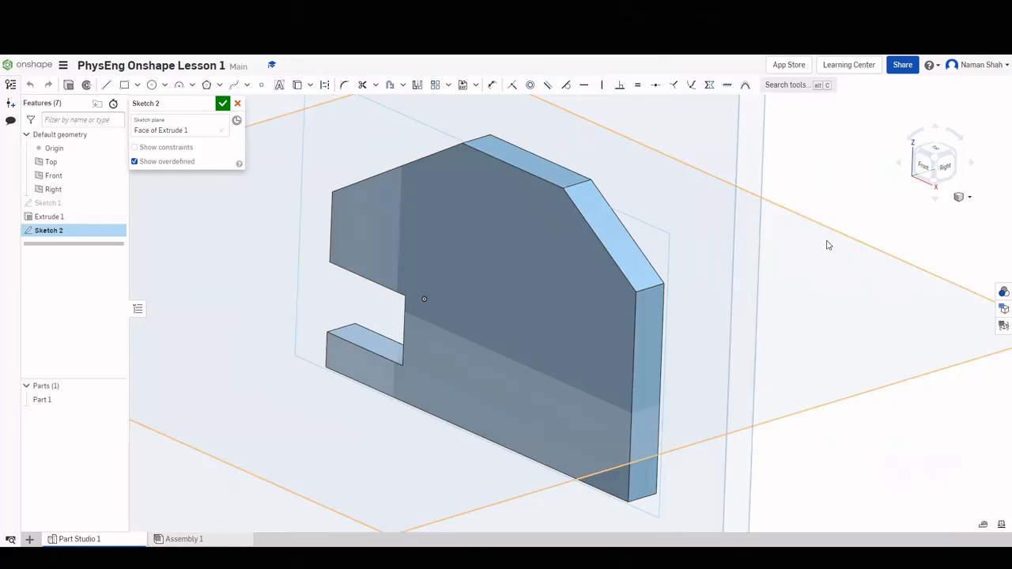
{"action": "key", "text": "n"}
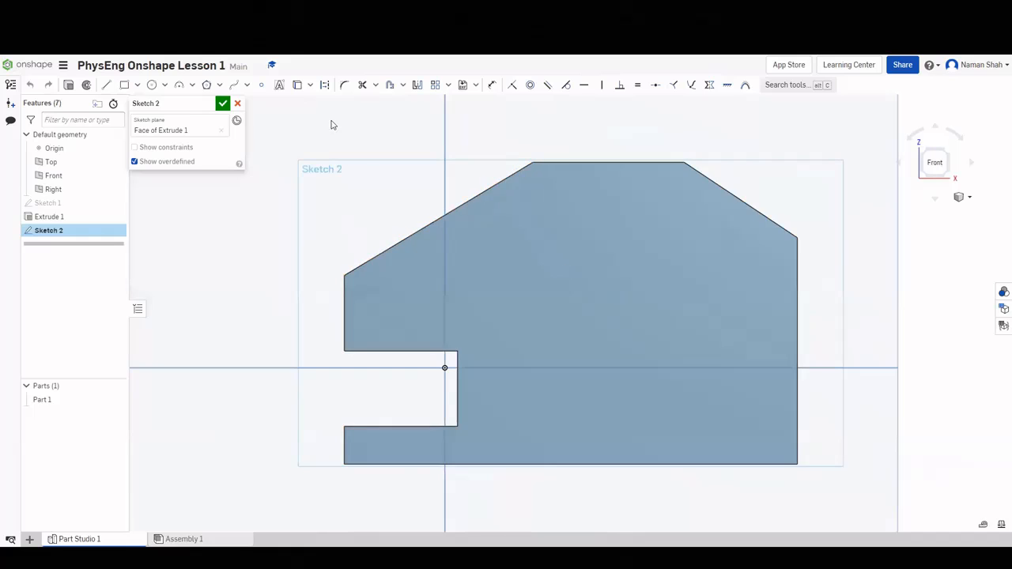
{"action": "left_click", "coordinate": [151, 85]}
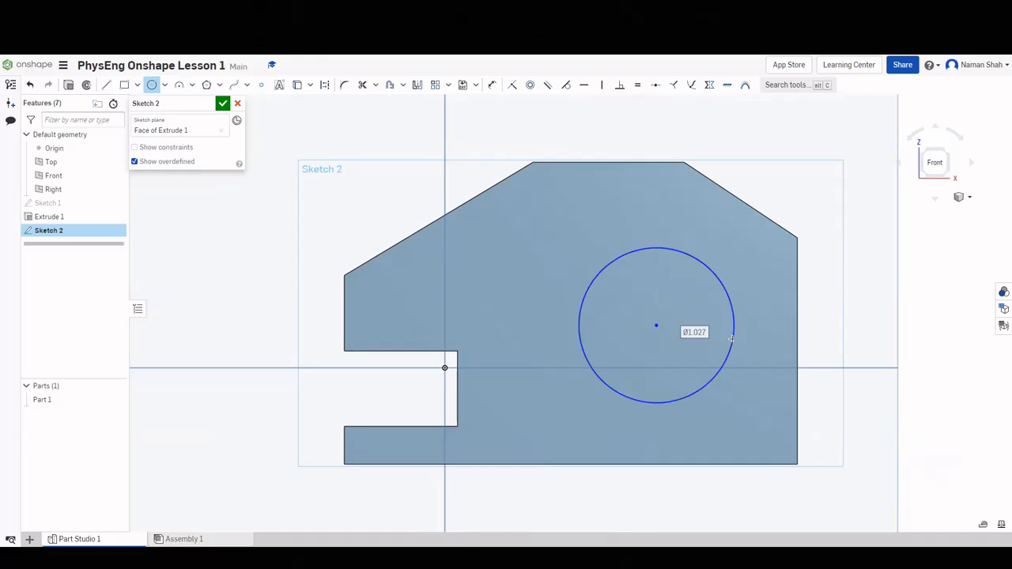
{"action": "left_click", "coordinate": [731, 339]}
{"action": "key", "text": "Escape"}
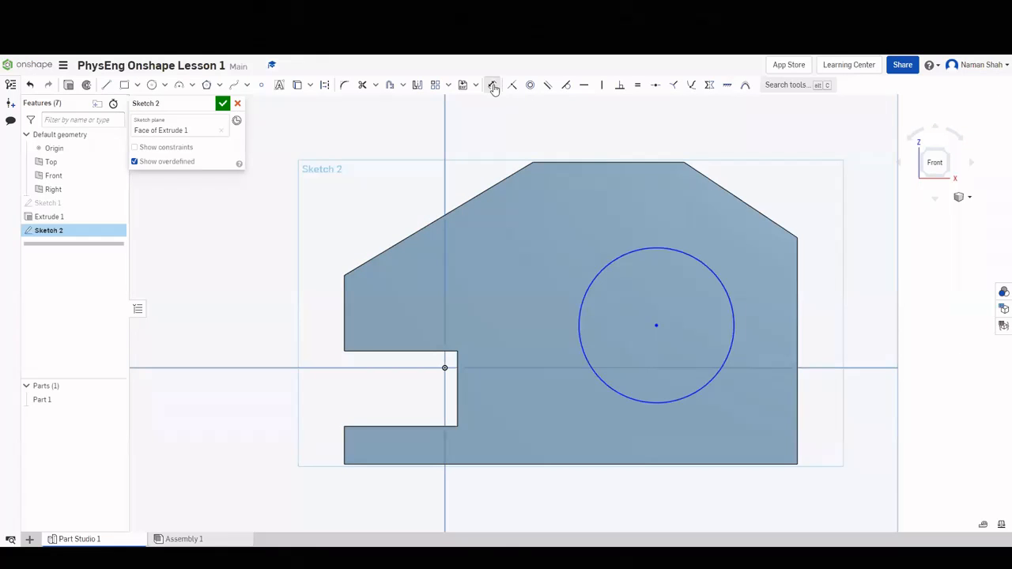
{"action": "left_click", "coordinate": [492, 84]}
{"action": "left_click", "coordinate": [580, 294]}
{"action": "left_click", "coordinate": [528, 282]}
{"action": "type", "text": "1"}
{"action": "key", "text": "Return"}
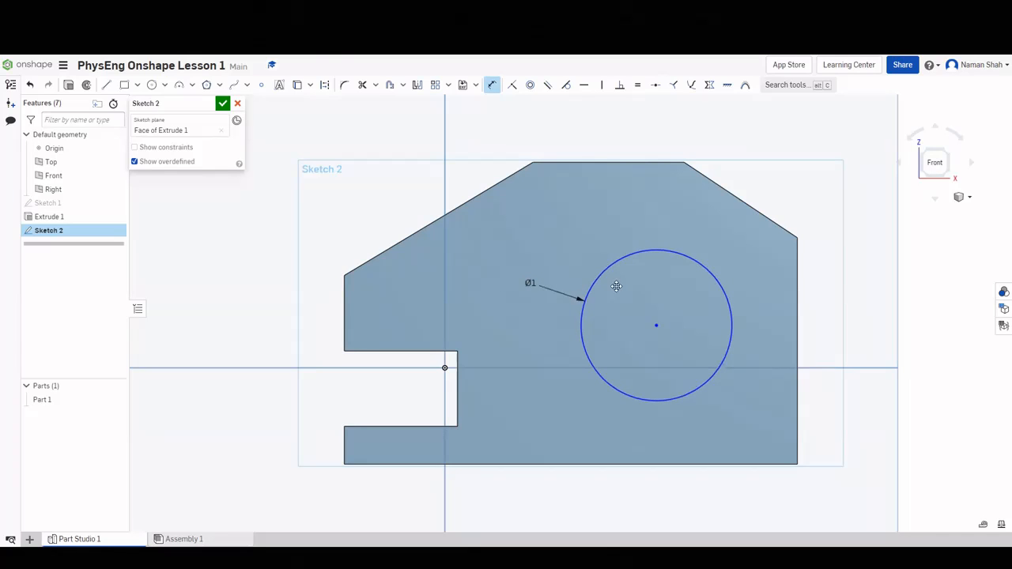
Place the circle centre 1 in from the right edge and 1 in above the bottom, then finish the sketch.
{"action": "left_click", "coordinate": [796, 338]}
{"action": "left_click", "coordinate": [657, 325]}
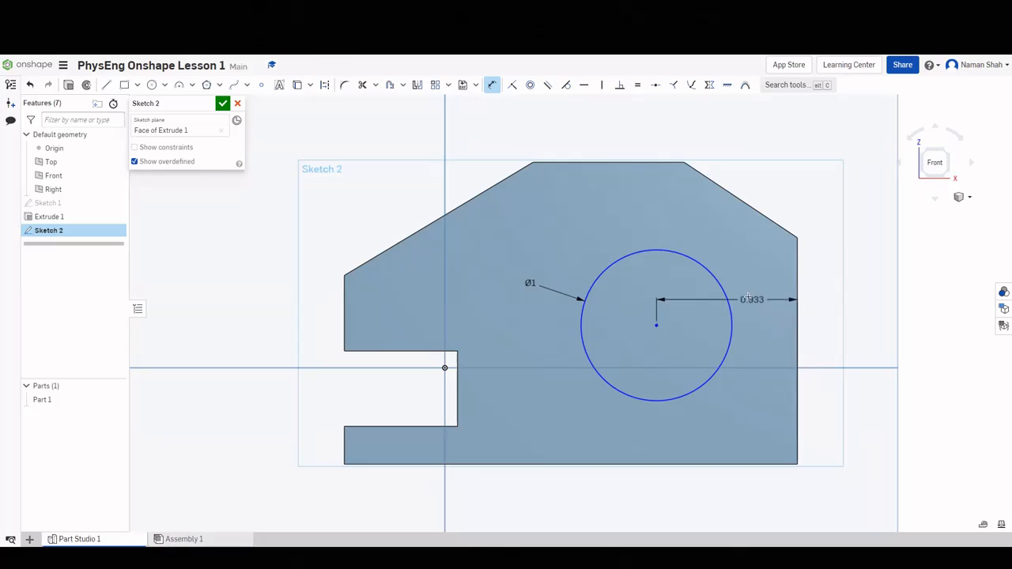
{"action": "left_click", "coordinate": [750, 292]}
{"action": "type", "text": "1"}
{"action": "key", "text": "Return"}
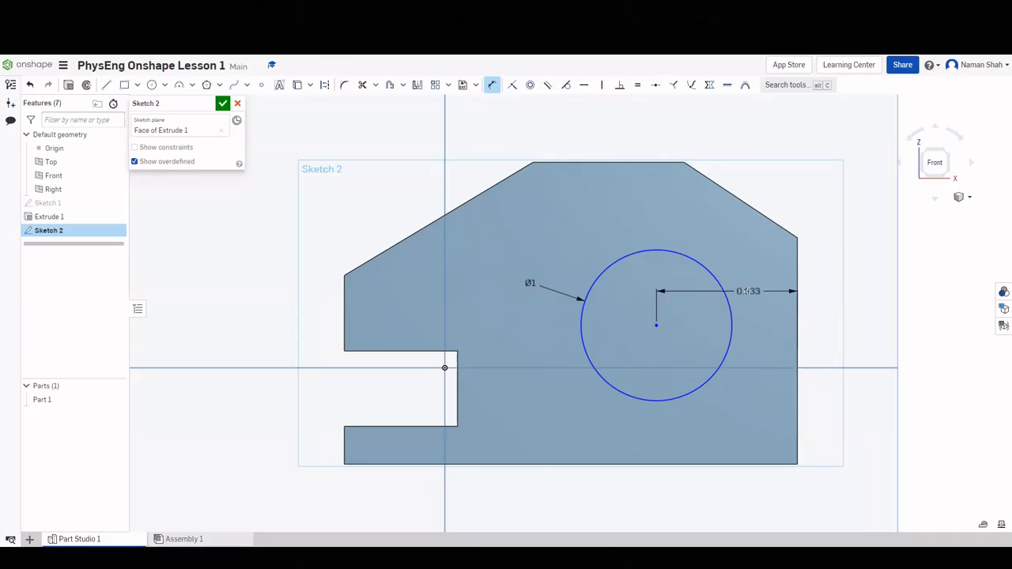
{"action": "left_click", "coordinate": [662, 464]}
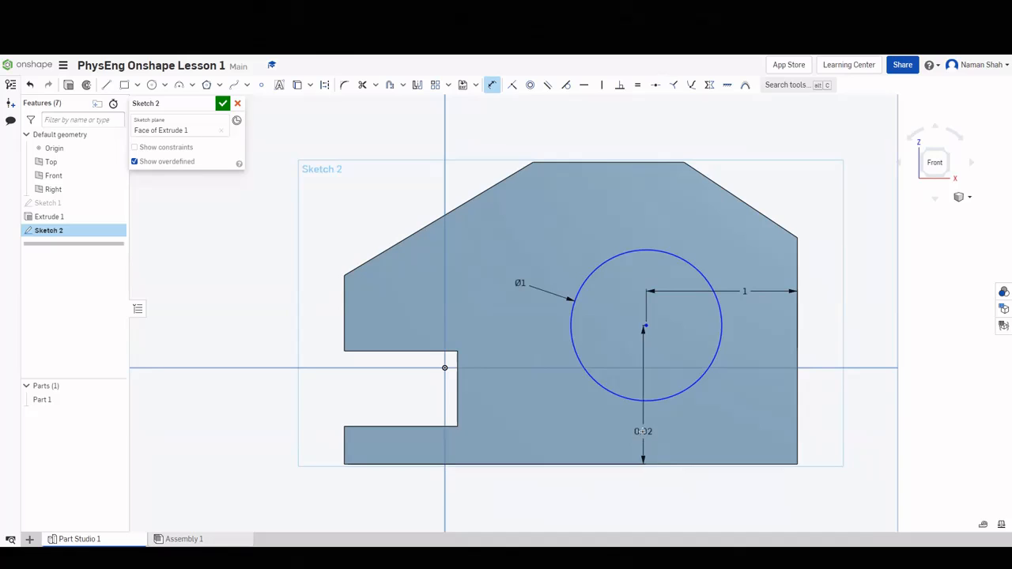
{"action": "left_click", "coordinate": [644, 431]}
{"action": "type", "text": "1"}
{"action": "key", "text": "Return"}
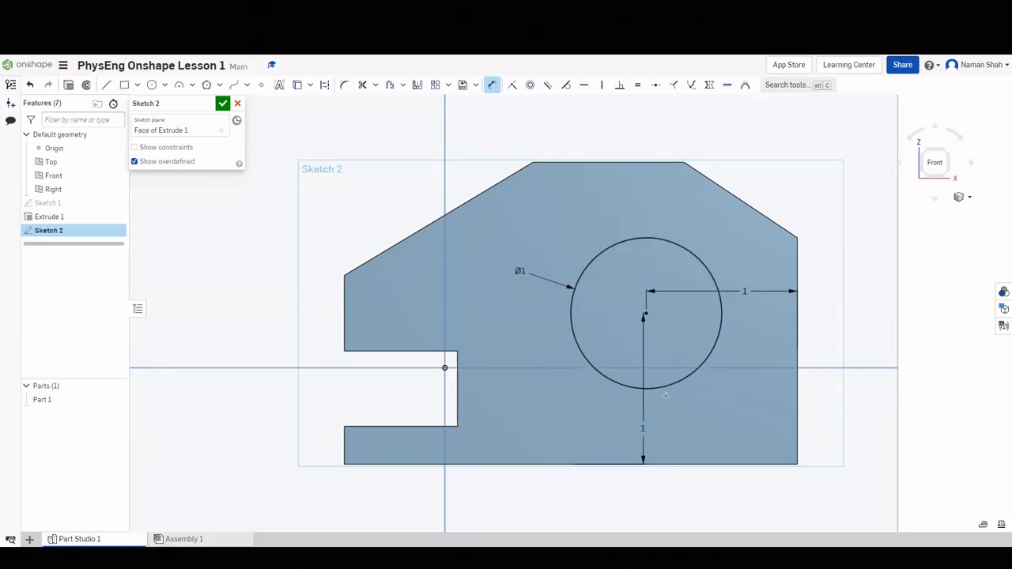
{"action": "scroll", "coordinate": [665, 395], "scroll_direction": "up", "scroll_amount": 2}
{"action": "scroll", "coordinate": [666, 395], "scroll_direction": "down", "scroll_amount": 3}
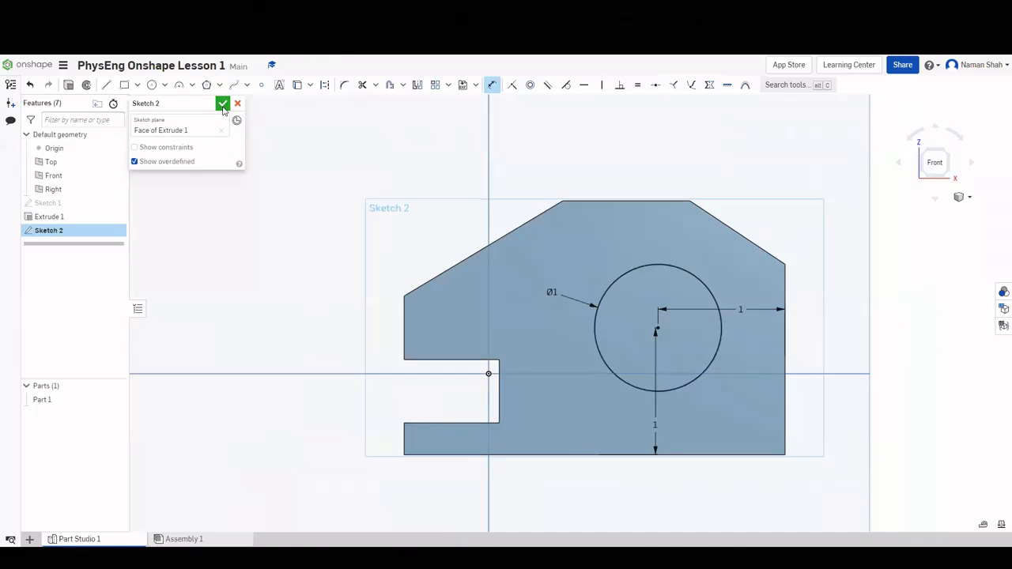
{"action": "left_click", "coordinate": [223, 104]}
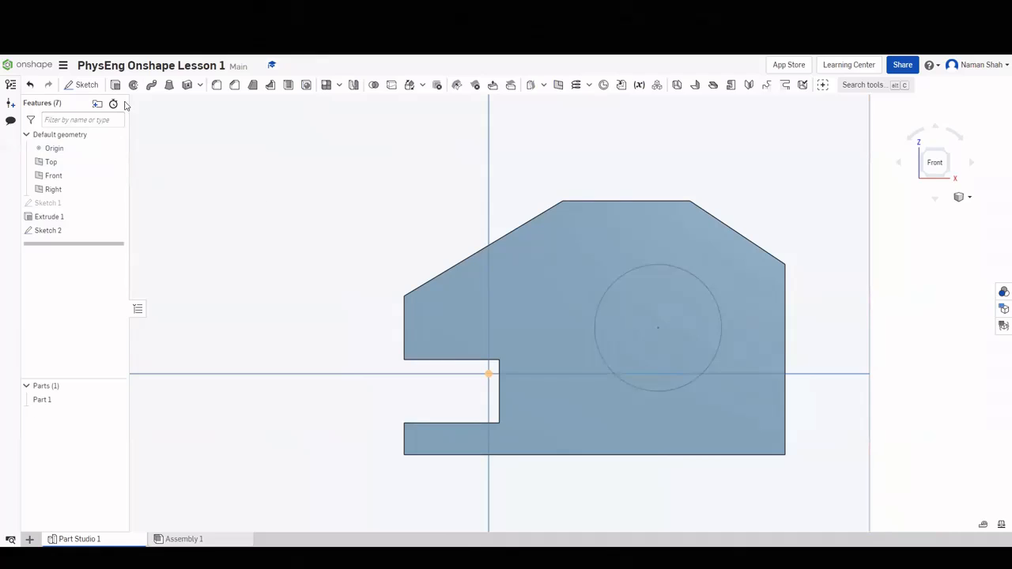
Cut the Ø1 circle through the plate with a 0.25 in Remove extrusion.
{"action": "key", "text": "shift+e"}
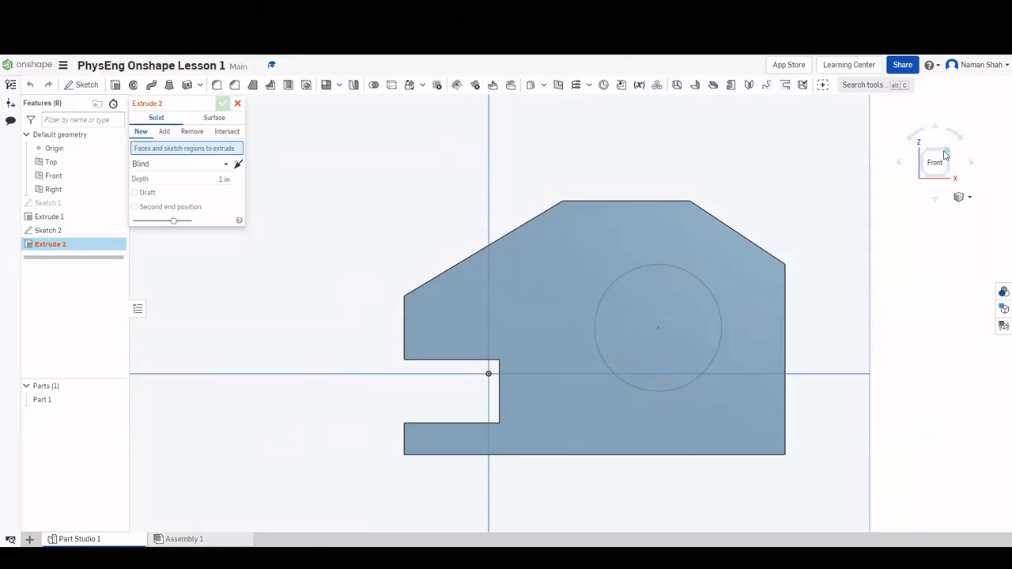
{"action": "left_click", "coordinate": [943, 155]}
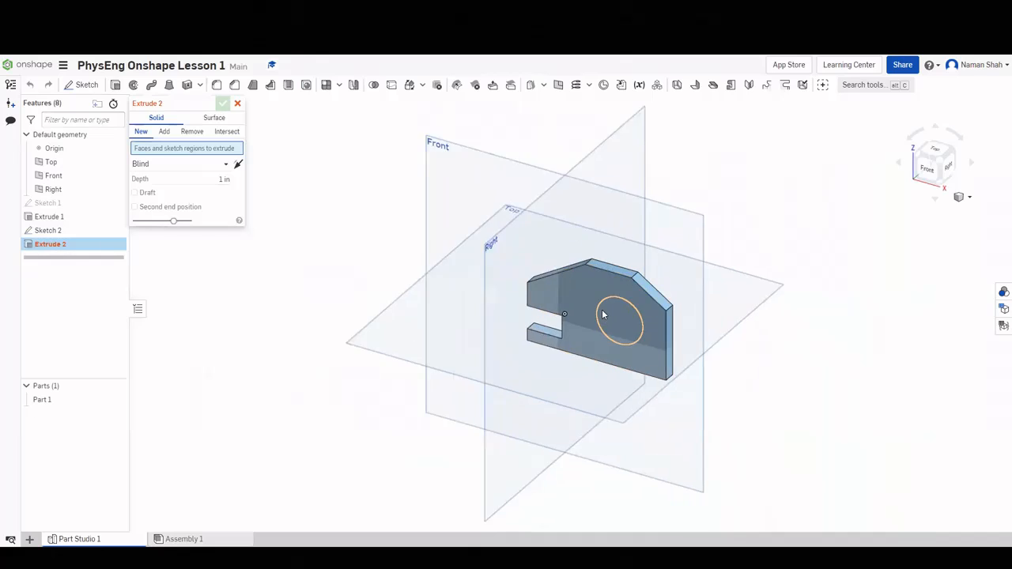
{"action": "scroll", "coordinate": [603, 315], "scroll_direction": "up", "scroll_amount": 2}
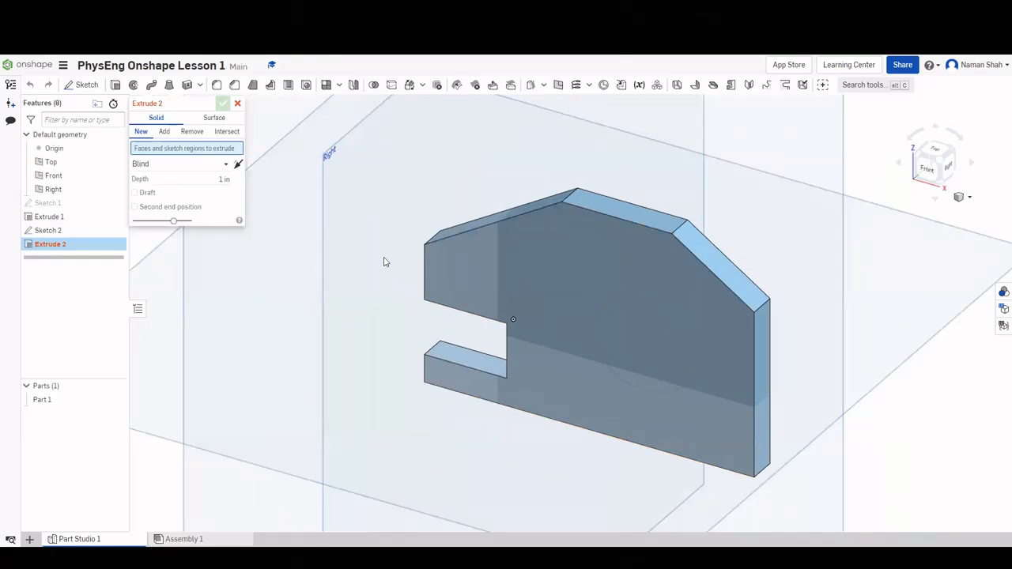
{"action": "left_click", "coordinate": [631, 312]}
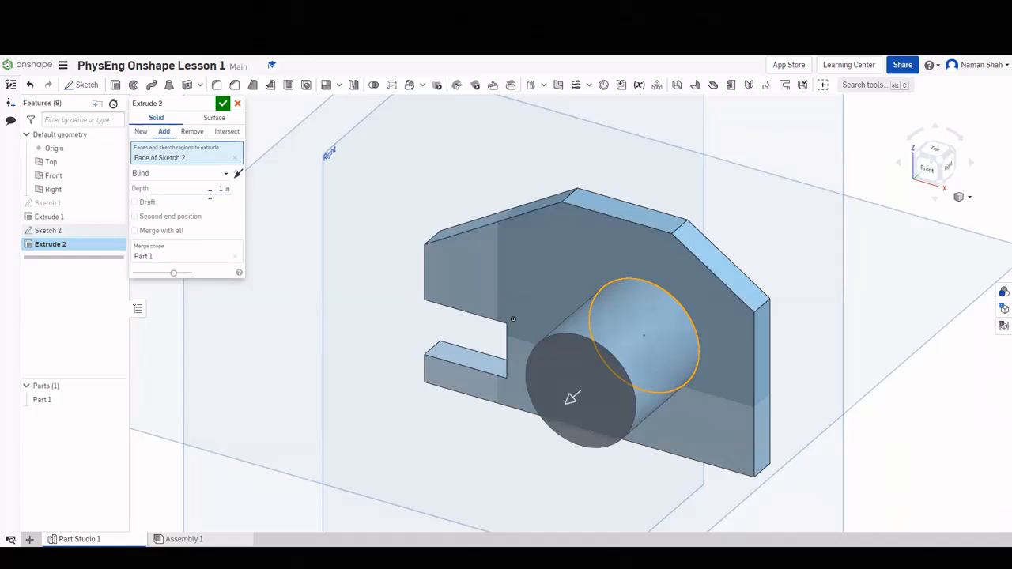
{"action": "left_click", "coordinate": [193, 134]}
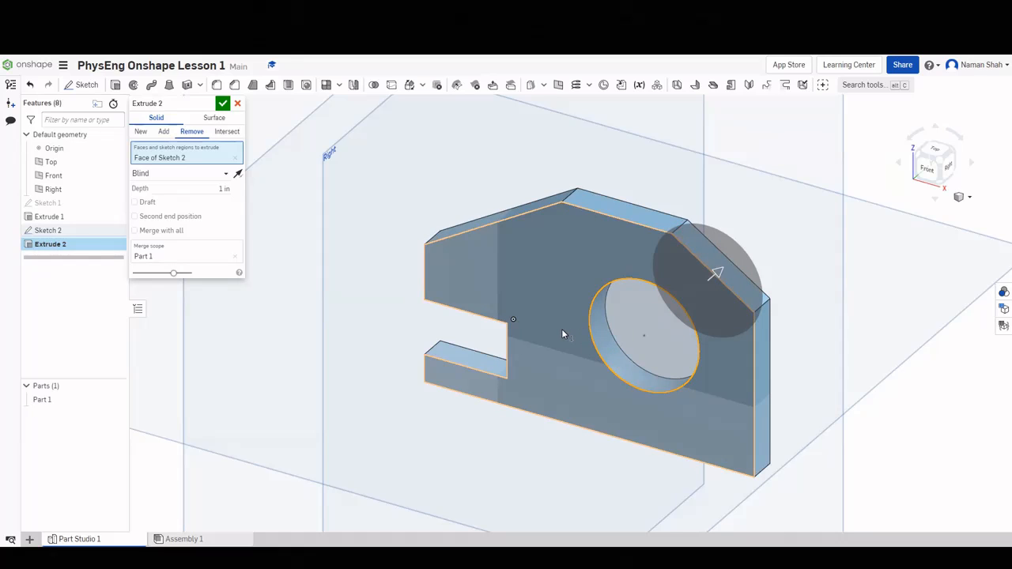
{"action": "left_click", "coordinate": [219, 187]}
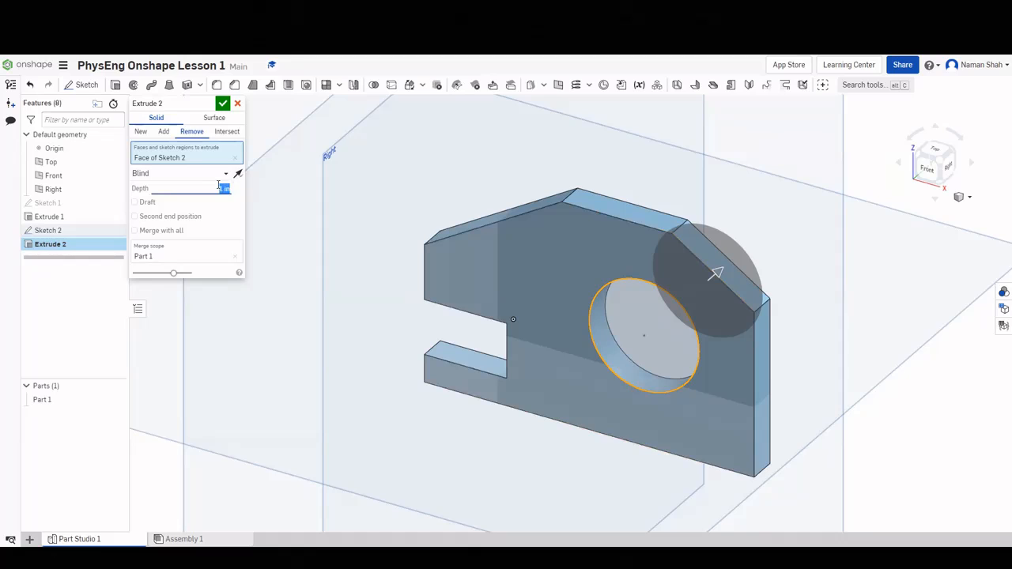
{"action": "key", "text": "BackSpace"}
{"action": "type", "text": ".25"}
{"action": "key", "text": "Return"}
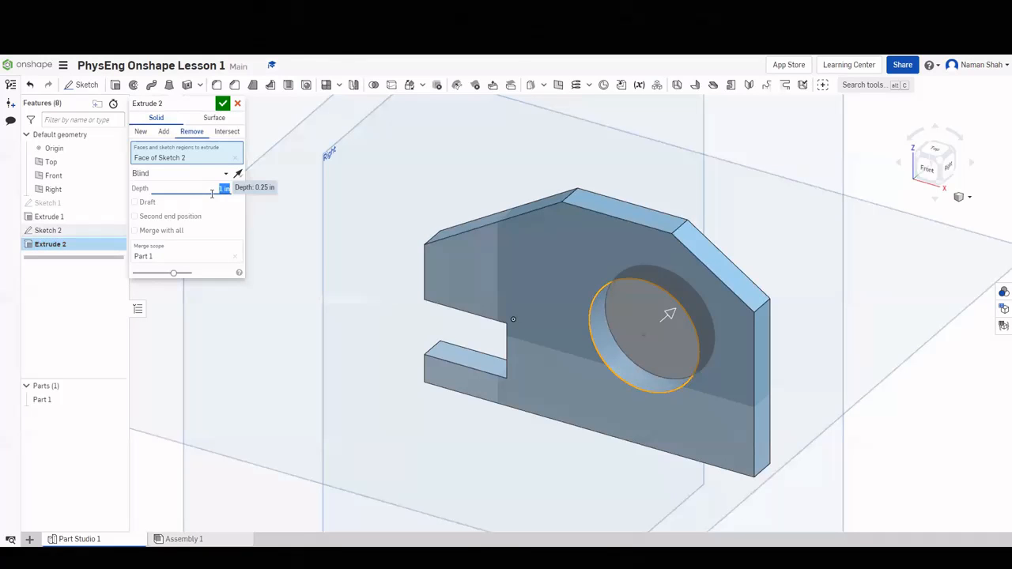
{"action": "key", "text": "Return"}
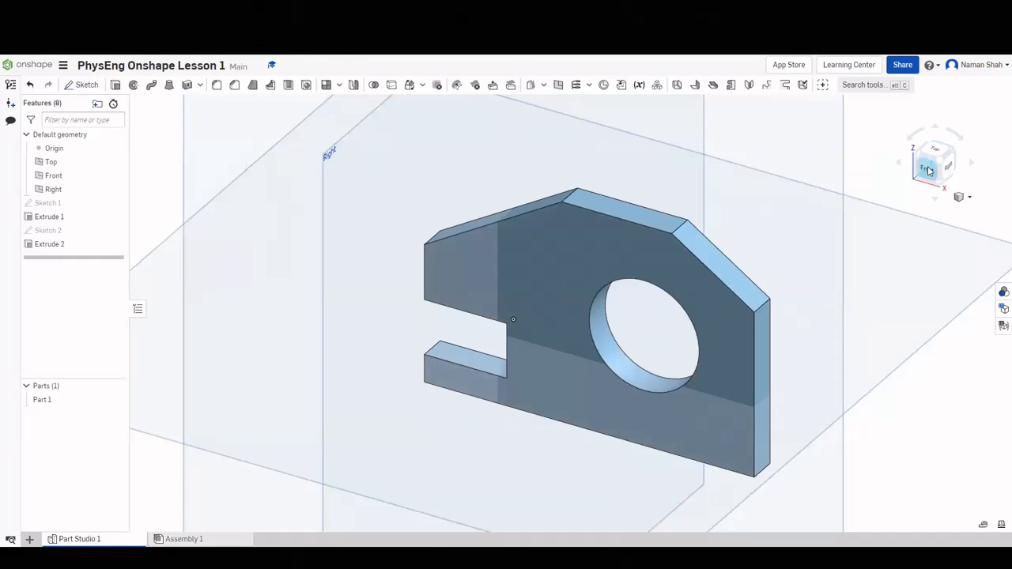
{"action": "left_click", "coordinate": [928, 169]}
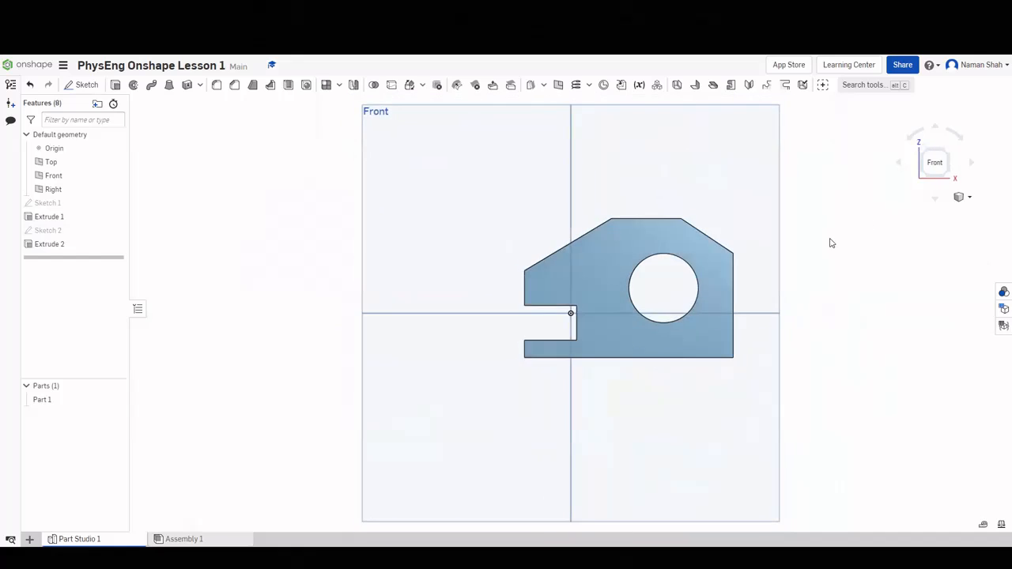
Turn the bracket view back to isometric.
{"action": "left_click", "coordinate": [948, 155]}
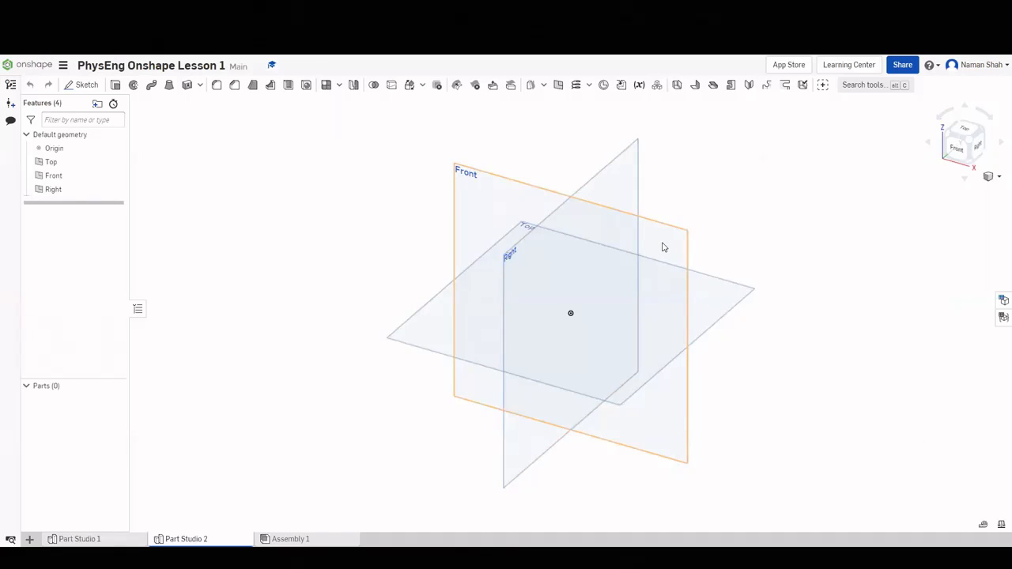
Start a new sketch on the Front plane, viewed straight on.
{"action": "right_click", "coordinate": [663, 250]}
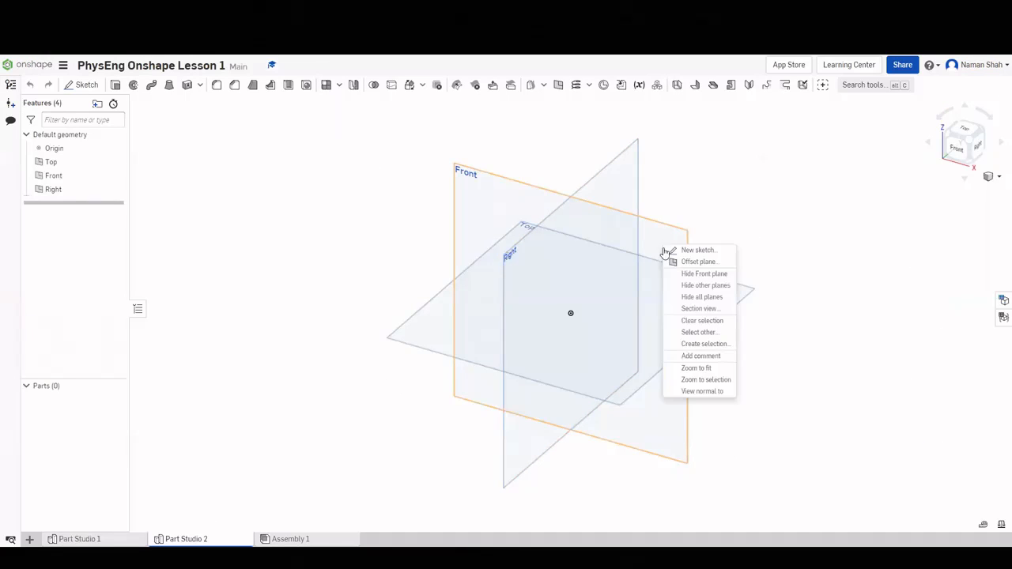
{"action": "left_click", "coordinate": [668, 250]}
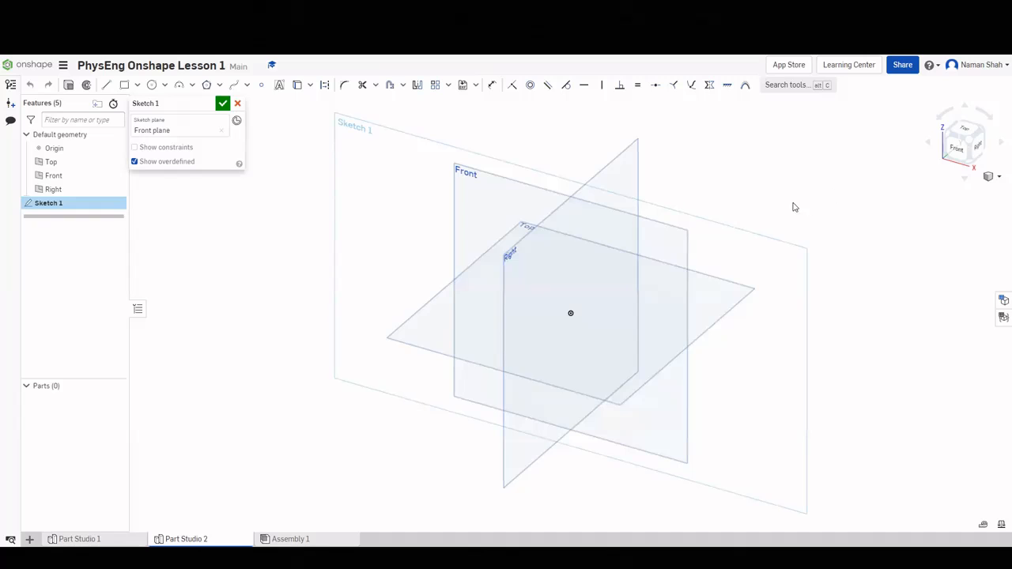
{"action": "key", "text": "n"}
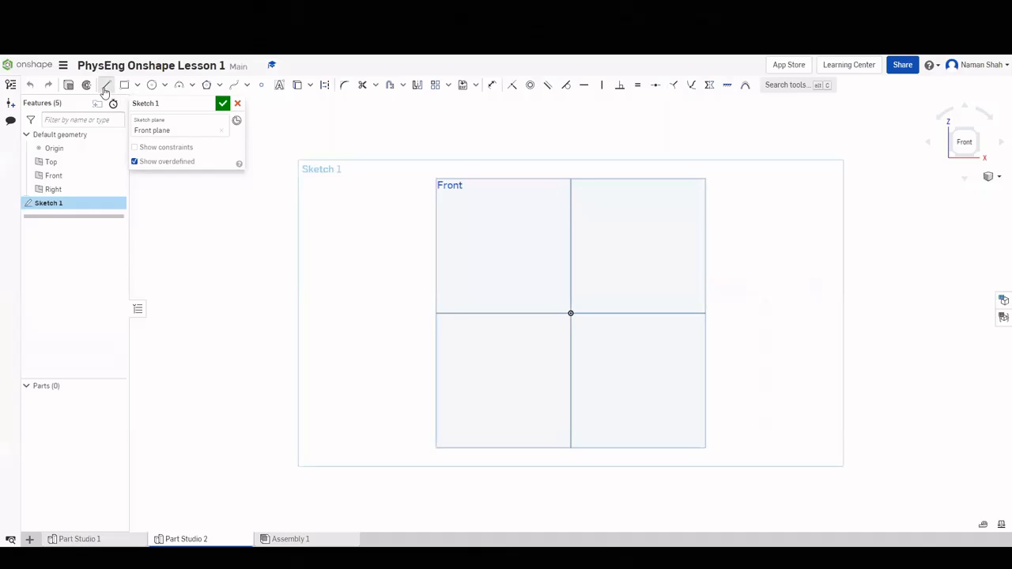
Draw the closed stepped outline with two slanted right-side edges using lines.
{"action": "left_click", "coordinate": [106, 85]}
{"action": "left_click", "coordinate": [467, 344]}
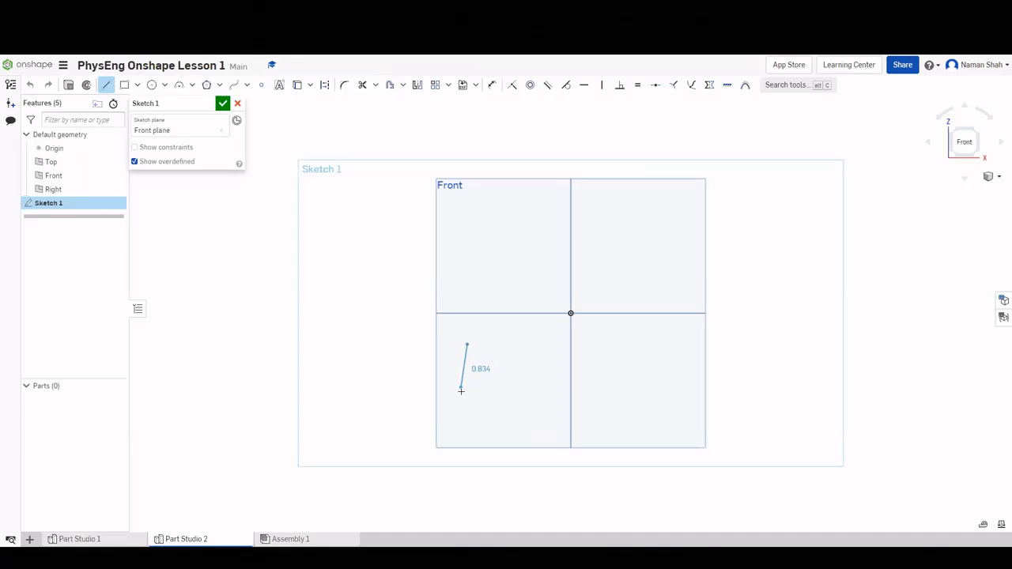
{"action": "left_click", "coordinate": [466, 400]}
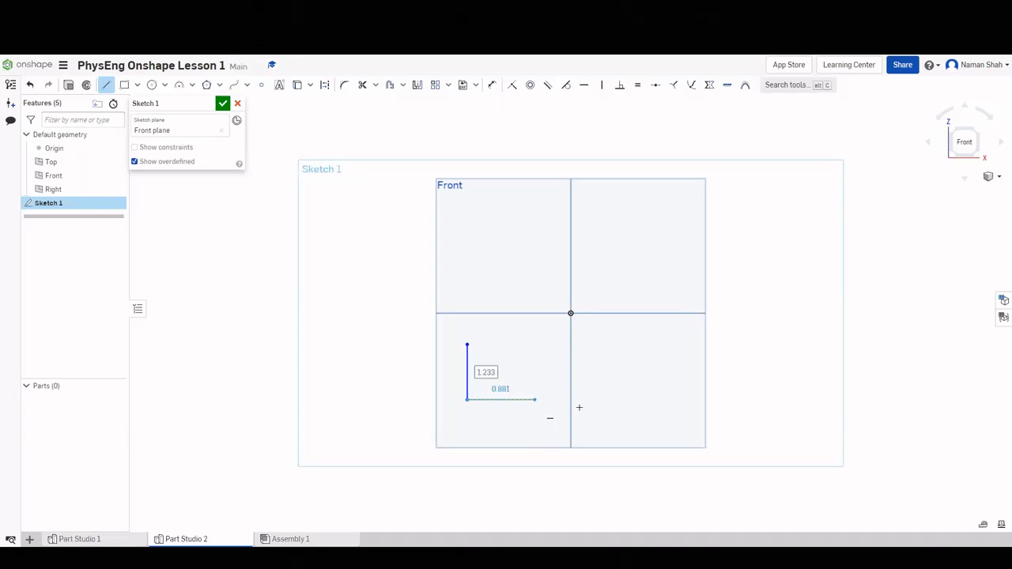
{"action": "left_click", "coordinate": [673, 399]}
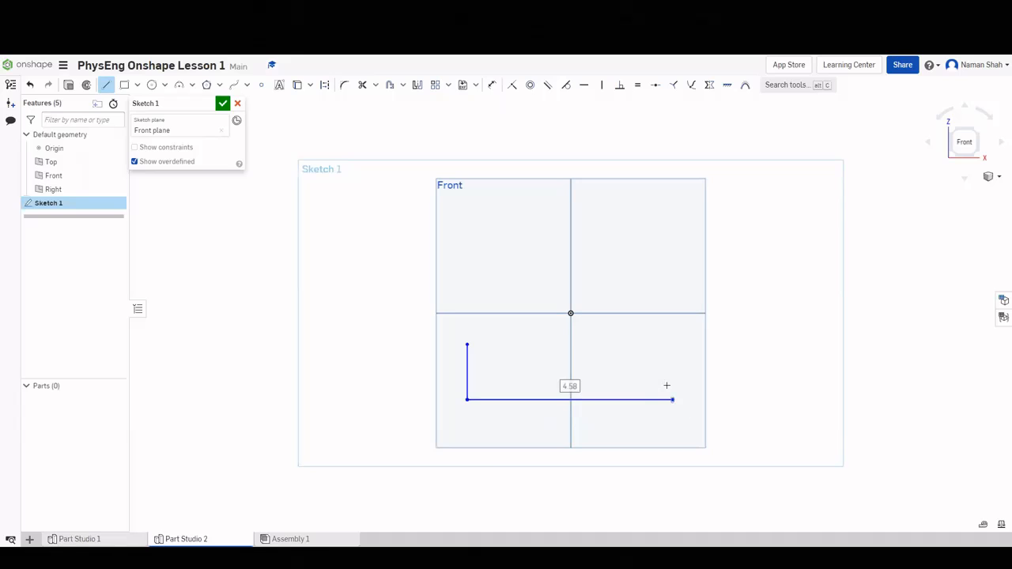
{"action": "left_click", "coordinate": [653, 351]}
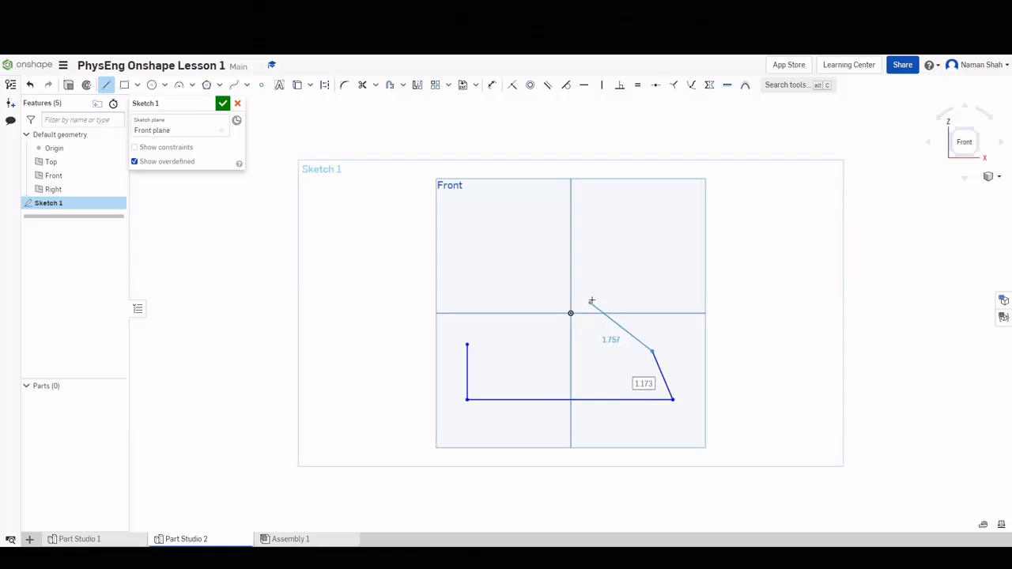
{"action": "left_click", "coordinate": [593, 299]}
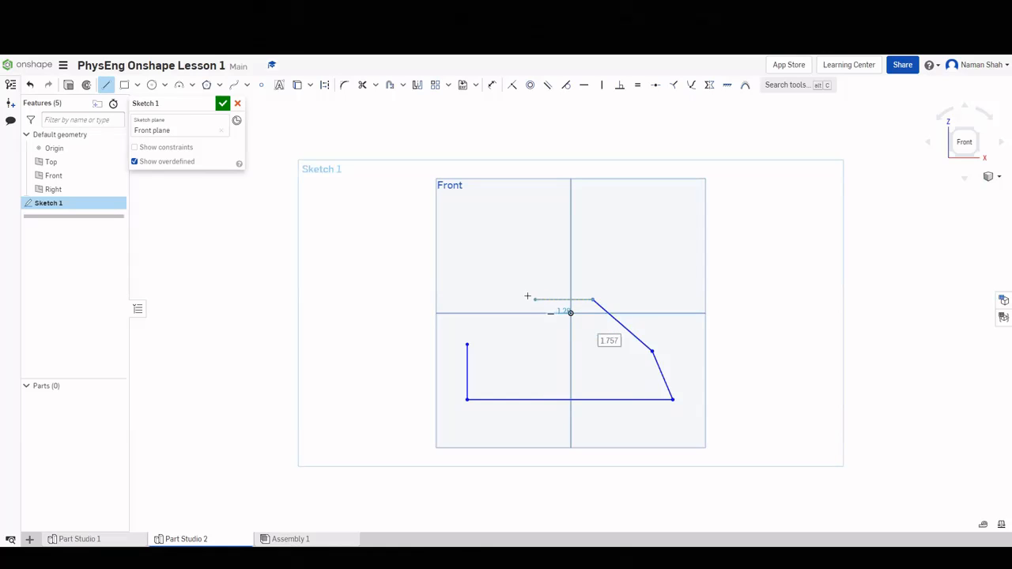
{"action": "left_click", "coordinate": [524, 301]}
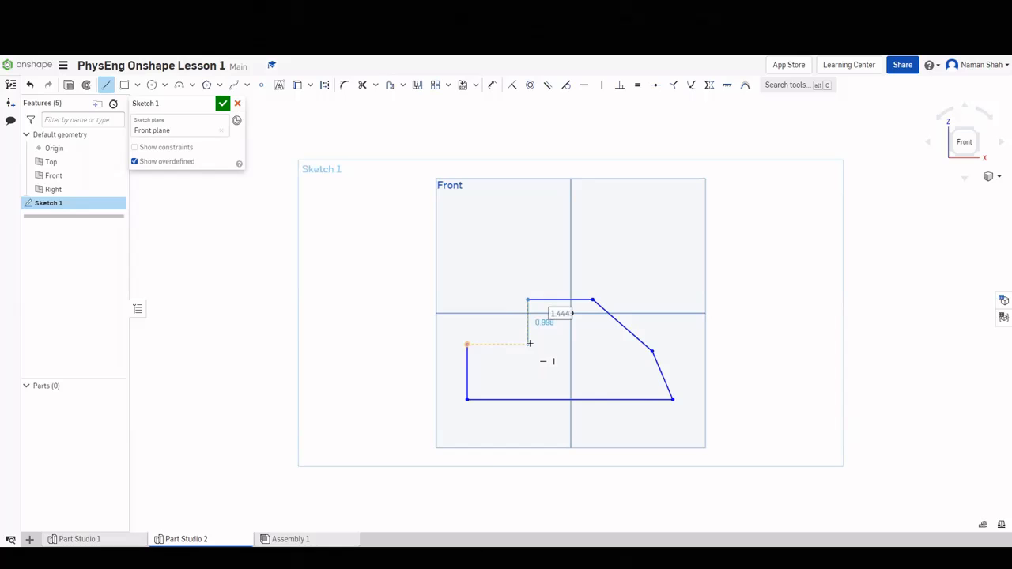
{"action": "left_click", "coordinate": [529, 344]}
{"action": "left_click", "coordinate": [467, 345]}
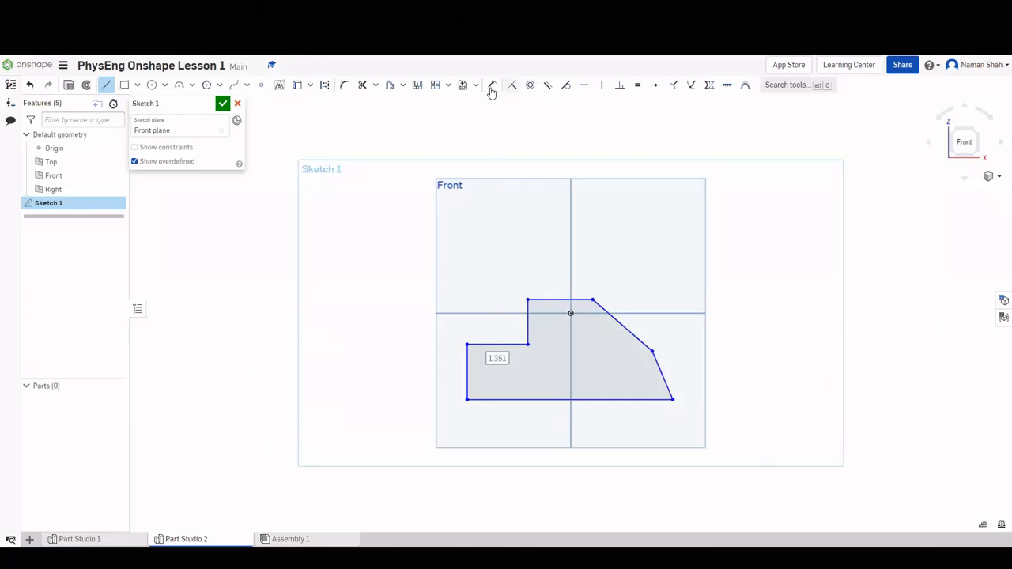
Dimension the profile's overall height to 2 and the left edge to 1.5.
{"action": "left_click", "coordinate": [491, 86]}
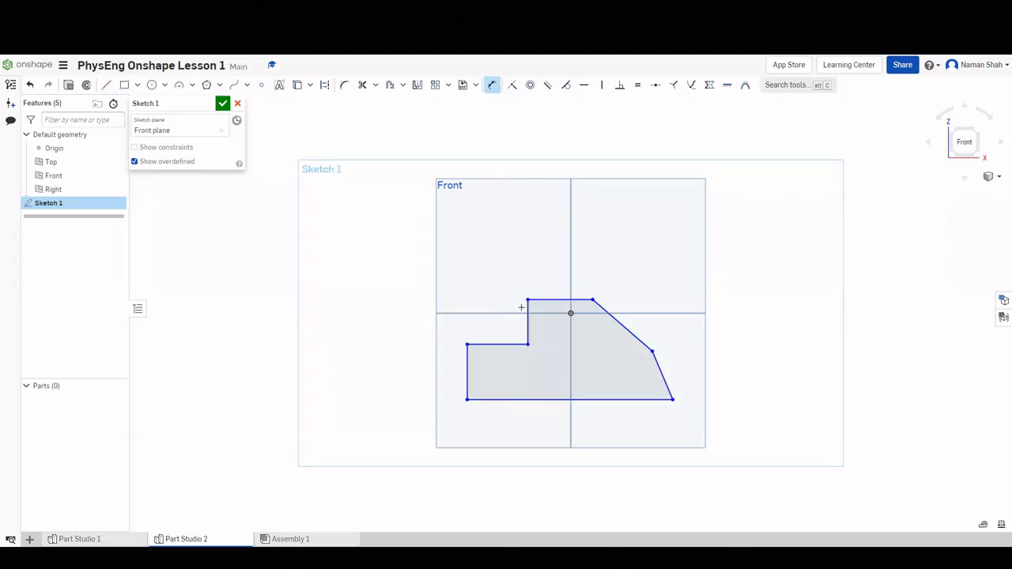
{"action": "left_click", "coordinate": [537, 401]}
{"action": "left_click", "coordinate": [528, 300]}
{"action": "left_click", "coordinate": [395, 356]}
{"action": "type", "text": "2"}
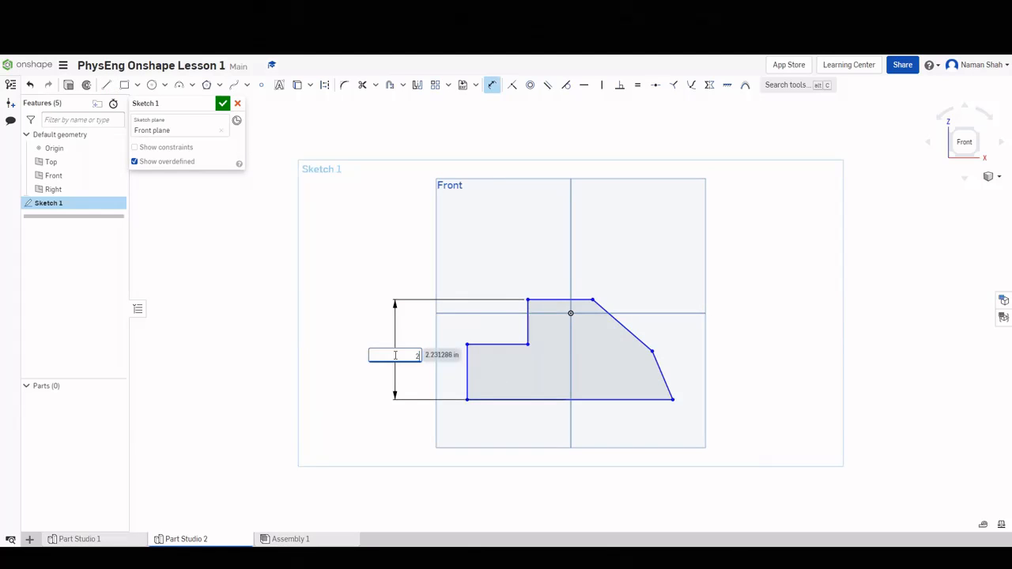
{"action": "key", "text": "Return"}
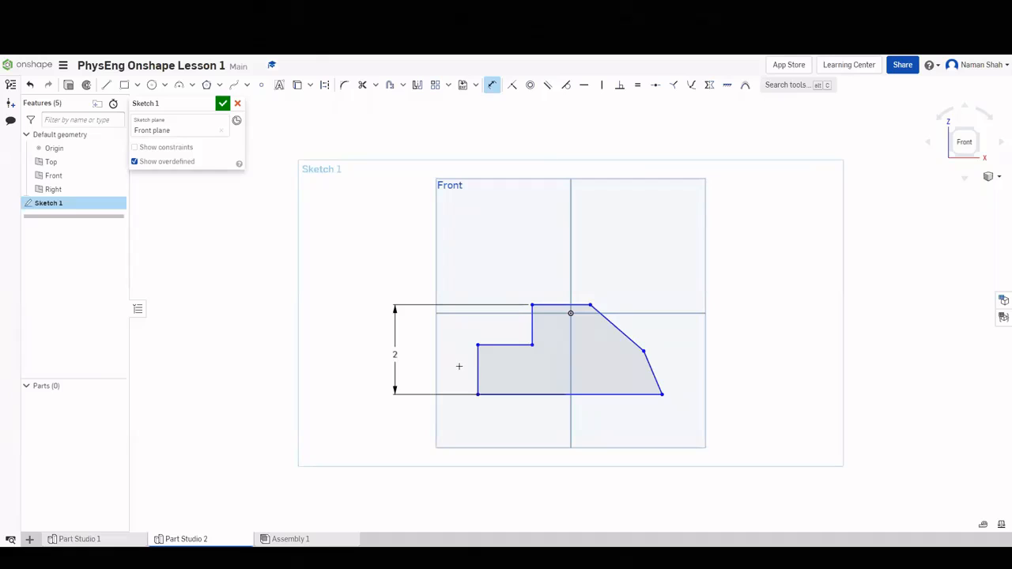
{"action": "left_click", "coordinate": [459, 366]}
{"action": "left_click", "coordinate": [455, 369]}
{"action": "type", "text": "1"}
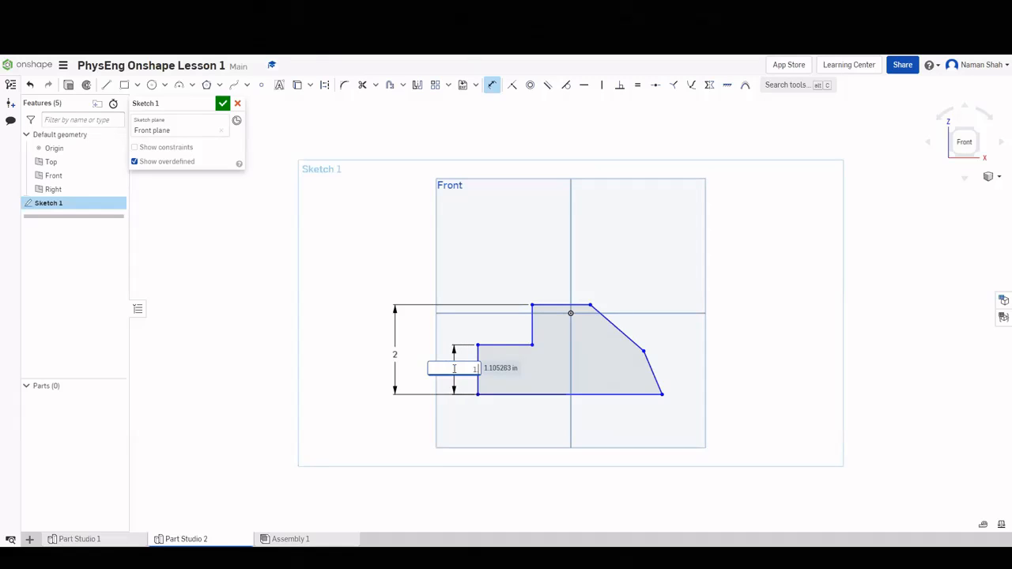
{"action": "type", "text": ".5"}
{"action": "key", "text": "Return"}
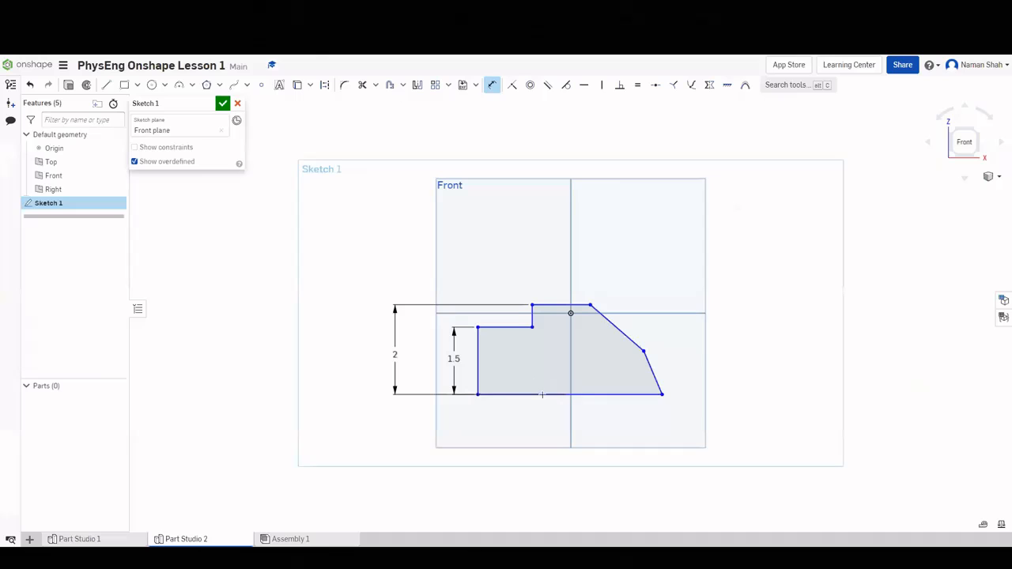
Set the base width to 3.62 and the top width to 1.63, then check the reference drawing.
{"action": "left_click", "coordinate": [542, 395]}
{"action": "left_click", "coordinate": [553, 414]}
{"action": "type", "text": "3"}
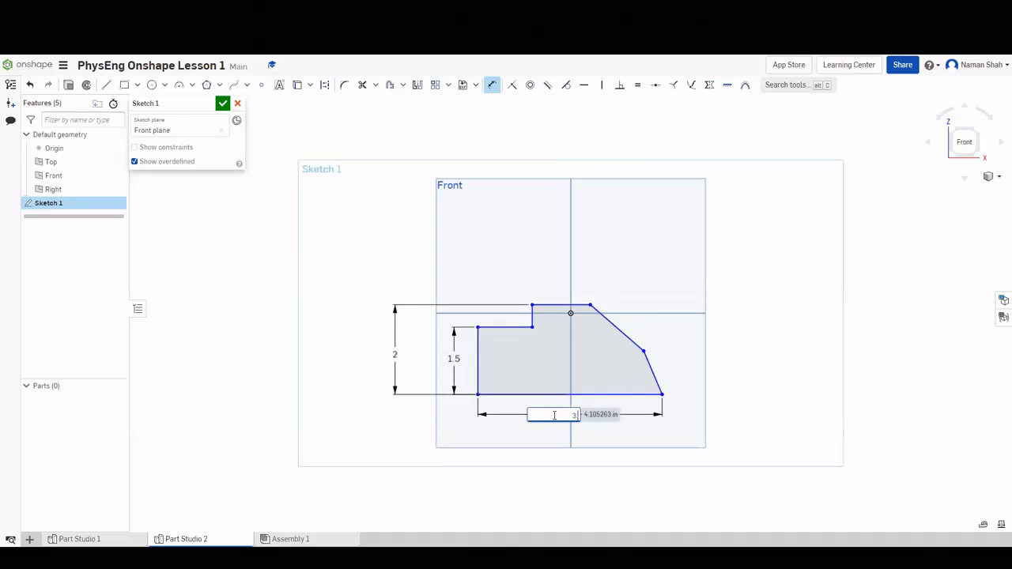
{"action": "type", "text": ".62"}
{"action": "key", "text": "Return"}
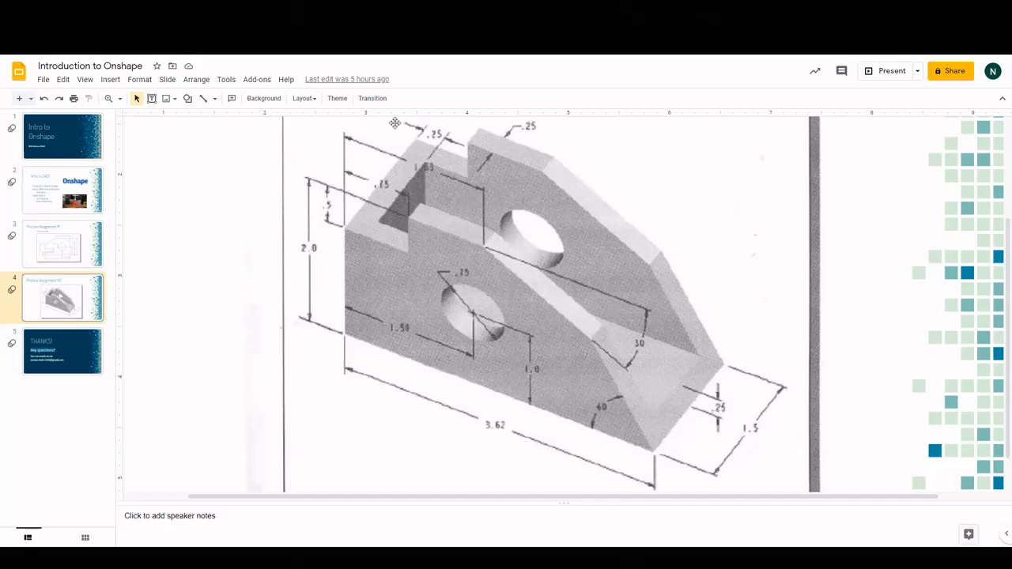
{"action": "key", "text": "ctrl+Tab"}
{"action": "left_click", "coordinate": [500, 327]}
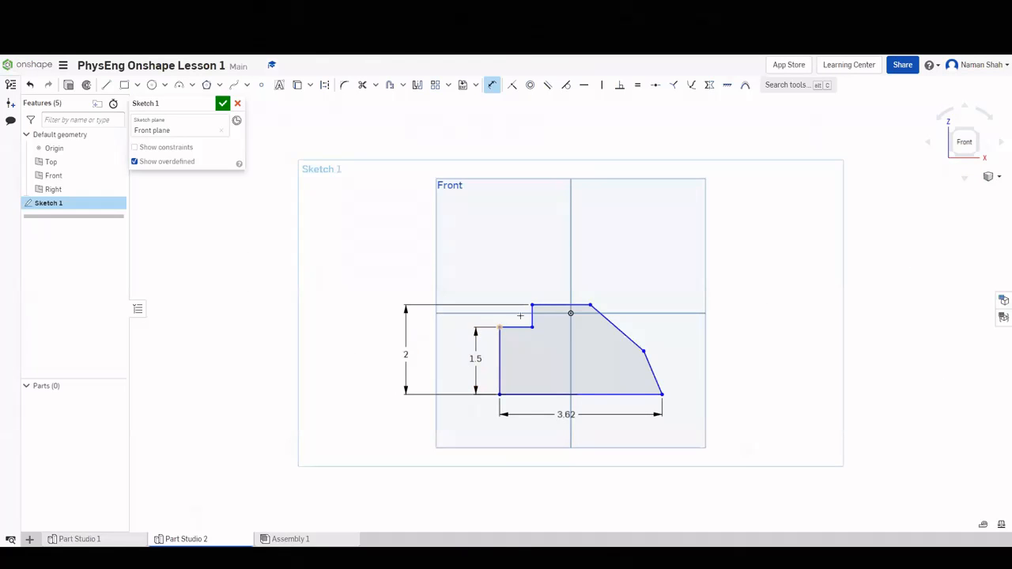
{"action": "left_click", "coordinate": [590, 304]}
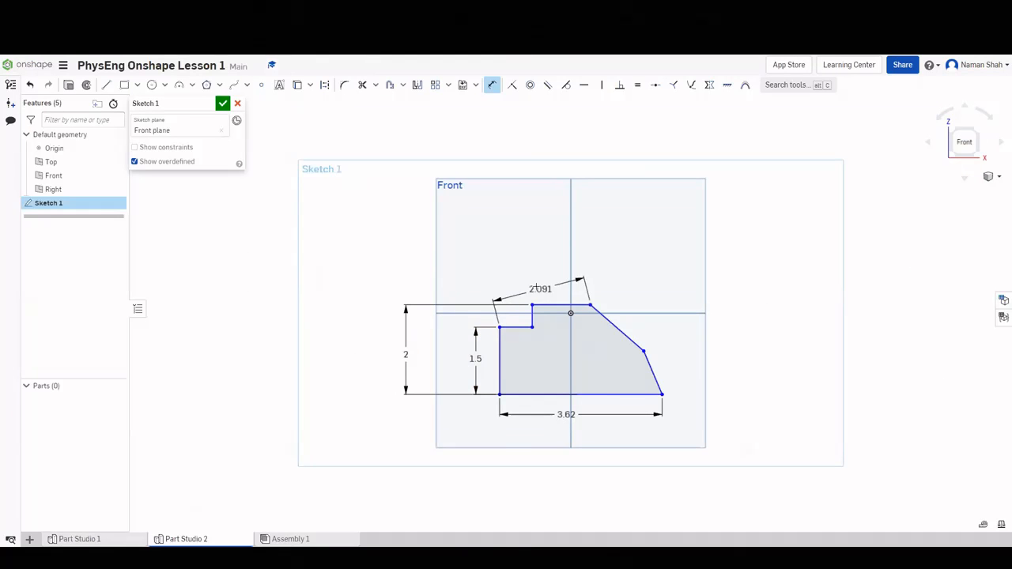
{"action": "left_click", "coordinate": [536, 275]}
{"action": "type", "text": "1.63"}
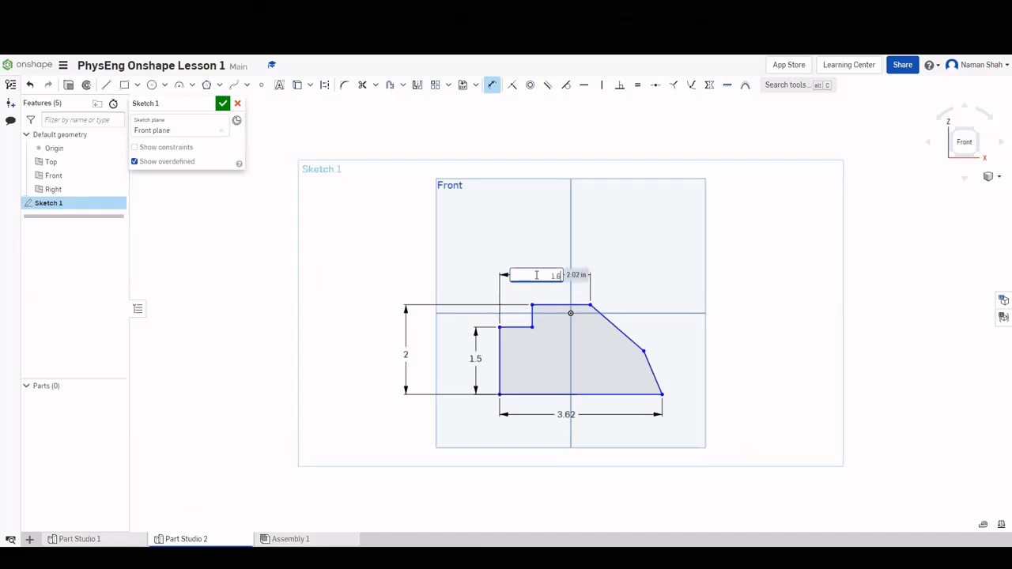
{"action": "key", "text": "Return"}
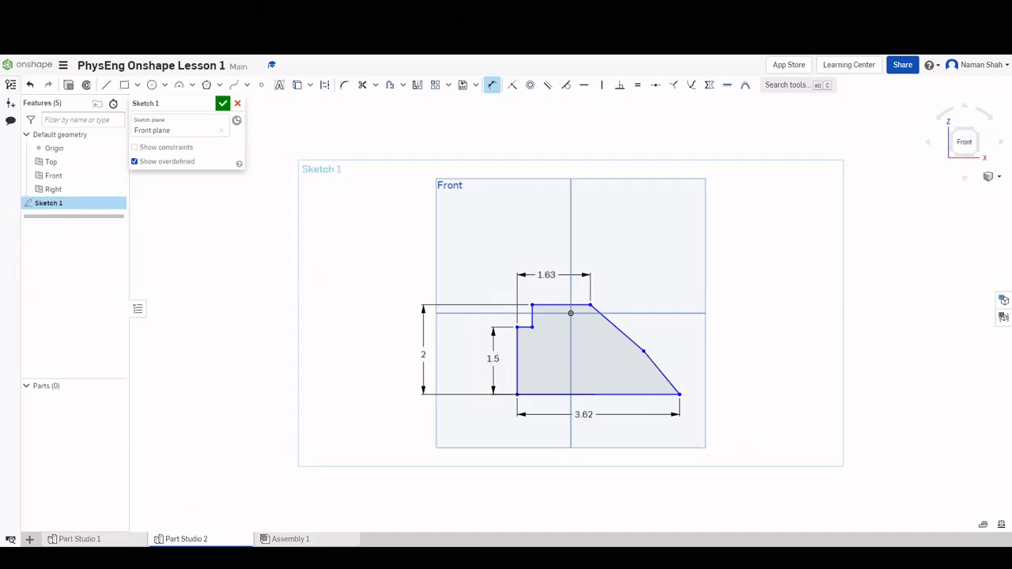
{"action": "key", "text": "ctrl+Tab"}
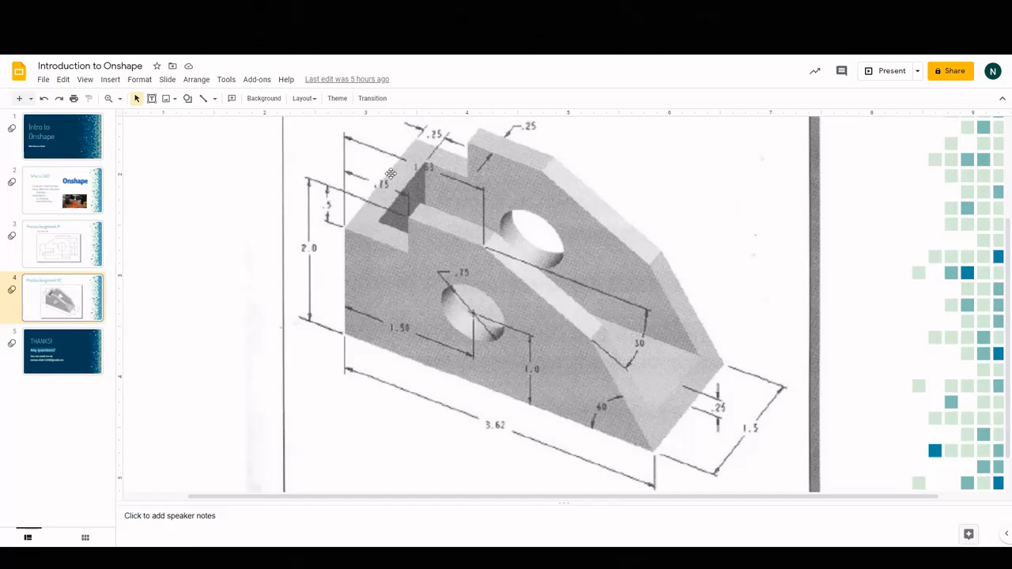
Dimension the step to 0.75 and compare with the reference drawing.
{"action": "key", "text": "ctrl+Tab"}
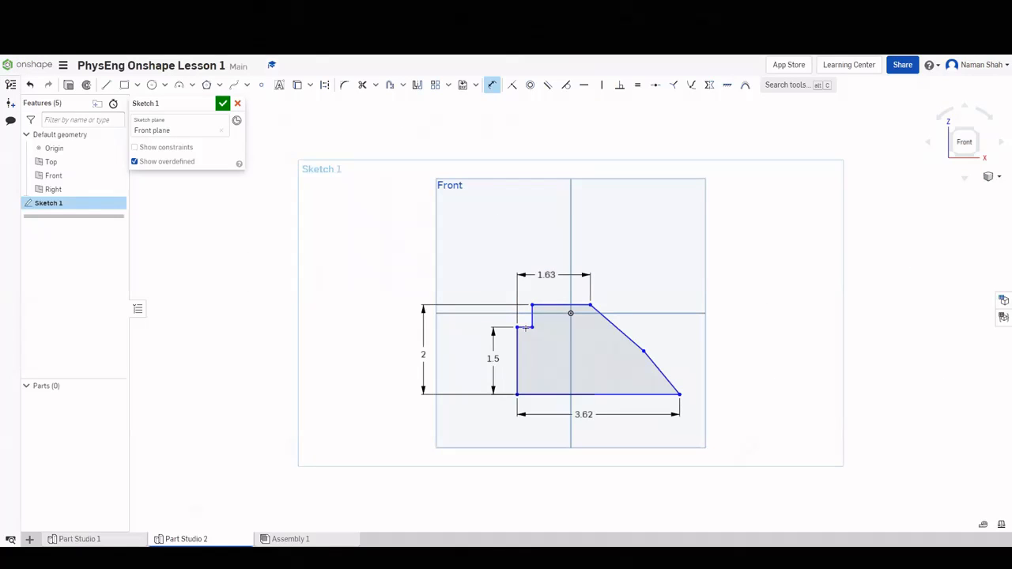
{"action": "left_click", "coordinate": [531, 319]}
{"action": "left_click", "coordinate": [523, 318]}
{"action": "type", "text": "0.75"}
{"action": "key", "text": "Return"}
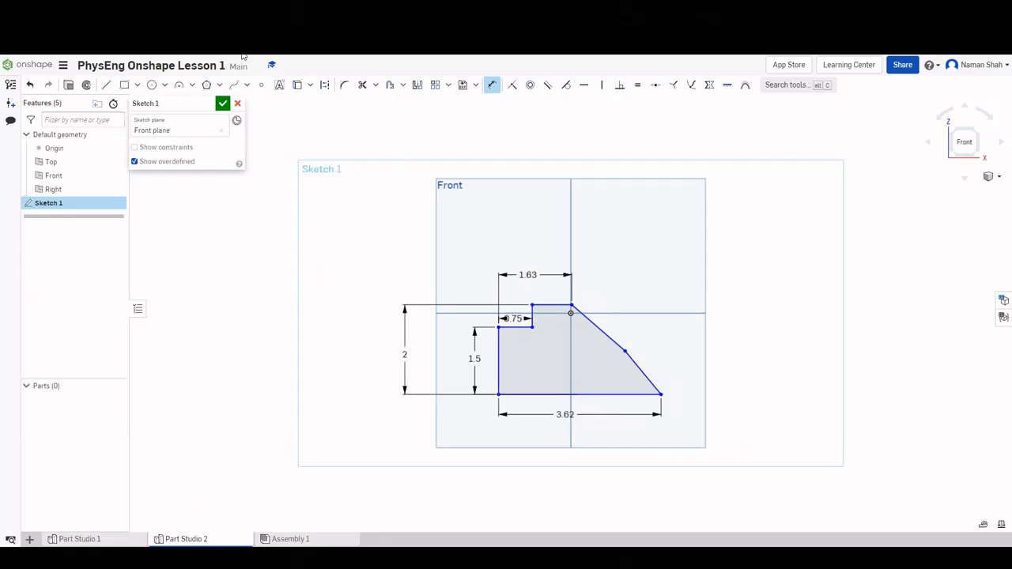
{"action": "key", "text": "ctrl+Tab"}
Set the lower slanted edge at 60° to the bottom edge.
{"action": "left_click", "coordinate": [645, 371]}
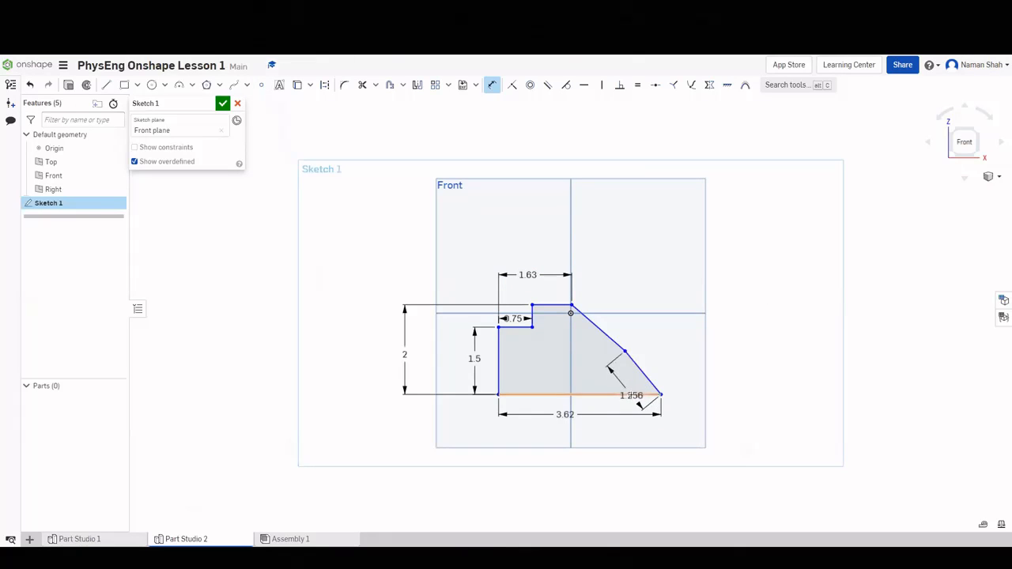
{"action": "left_click", "coordinate": [633, 395]}
{"action": "left_click", "coordinate": [617, 376]}
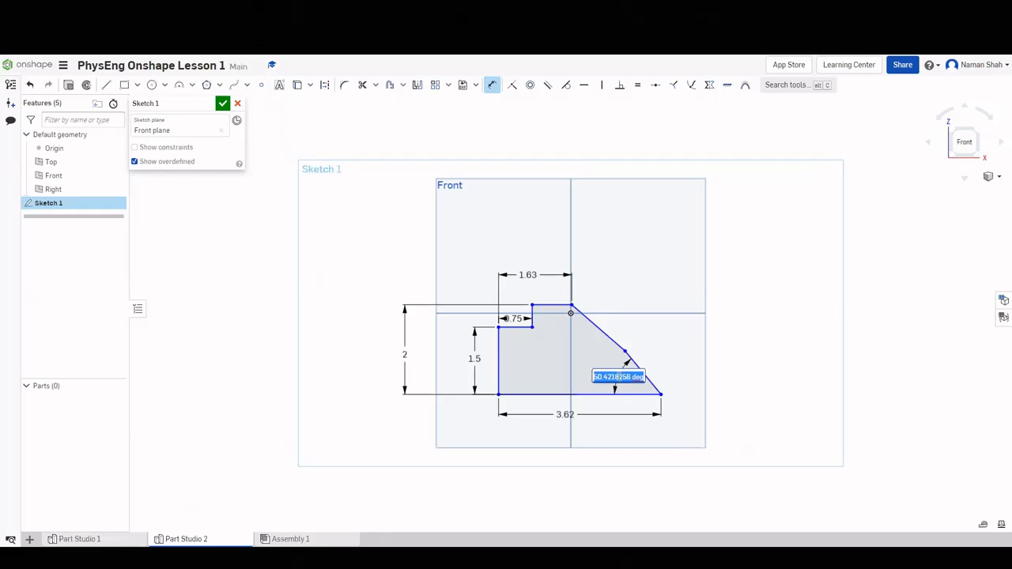
{"action": "type", "text": "60"}
{"action": "key", "text": "Return"}
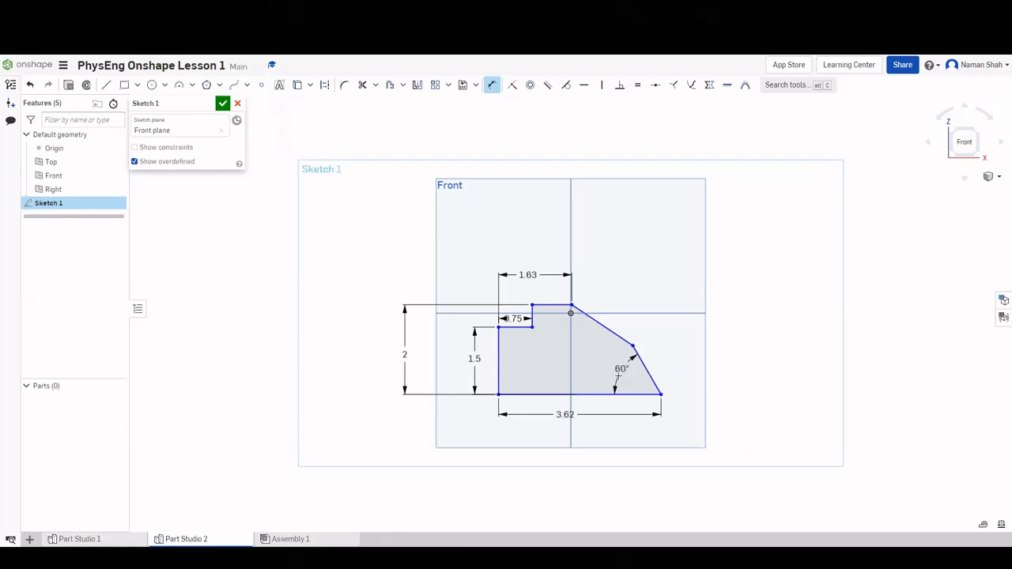
{"action": "key", "text": "alt+Tab"}
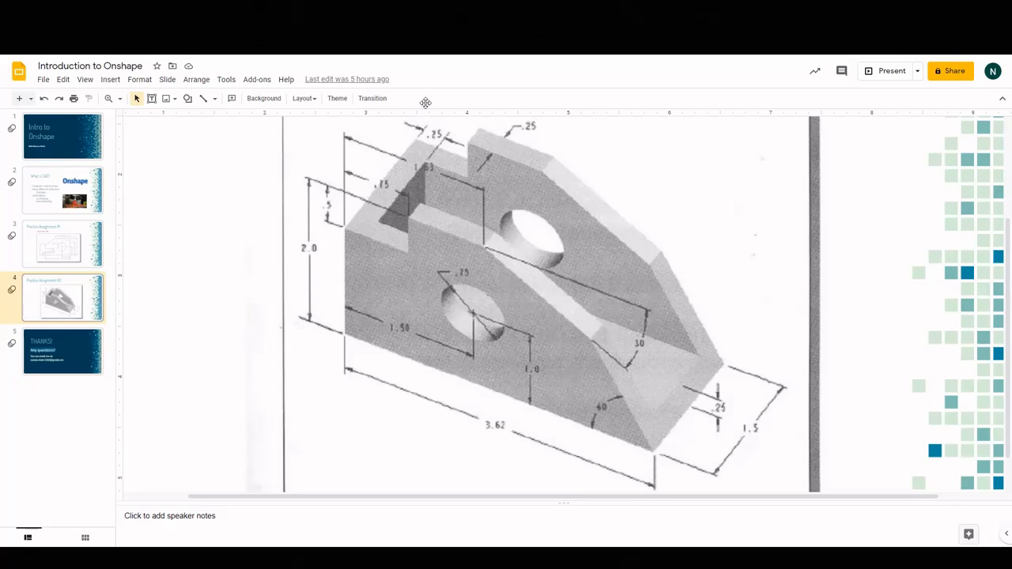
Add a 30° angle between the upper slanted edge and horizontal, checking it against the drawing.
{"action": "key", "text": "alt+Tab"}
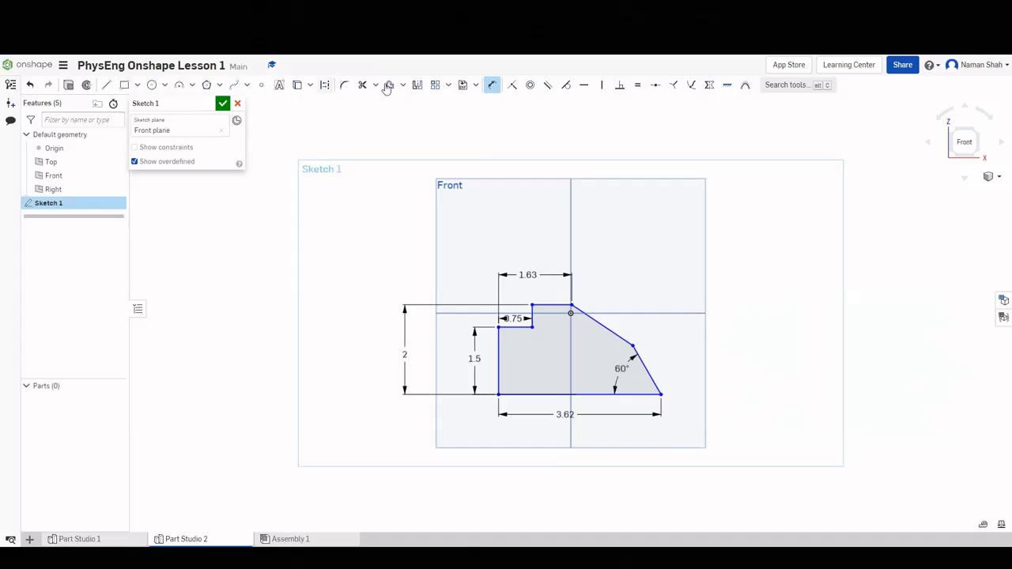
{"action": "left_click", "coordinate": [607, 329]}
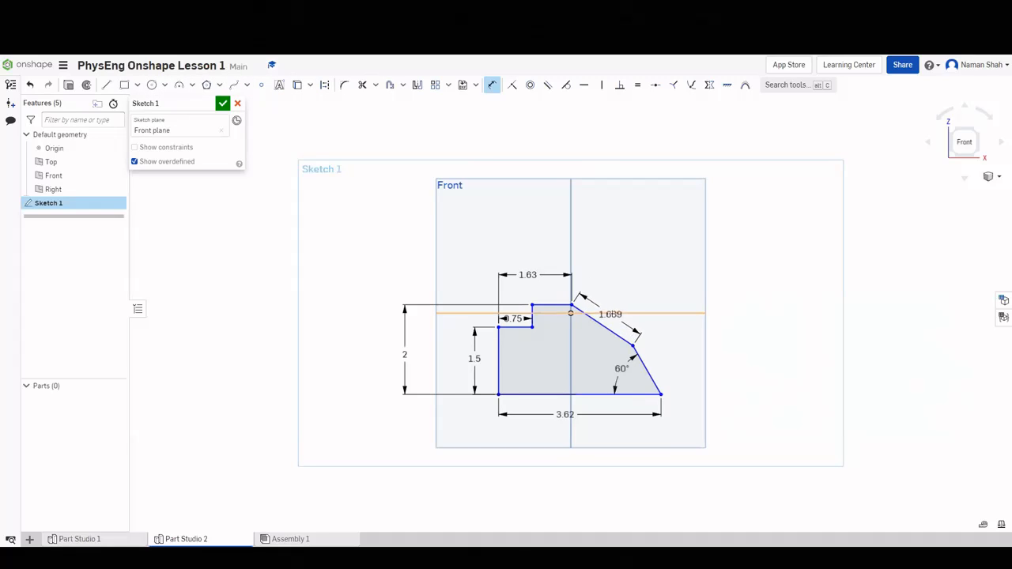
{"action": "left_click", "coordinate": [619, 314]}
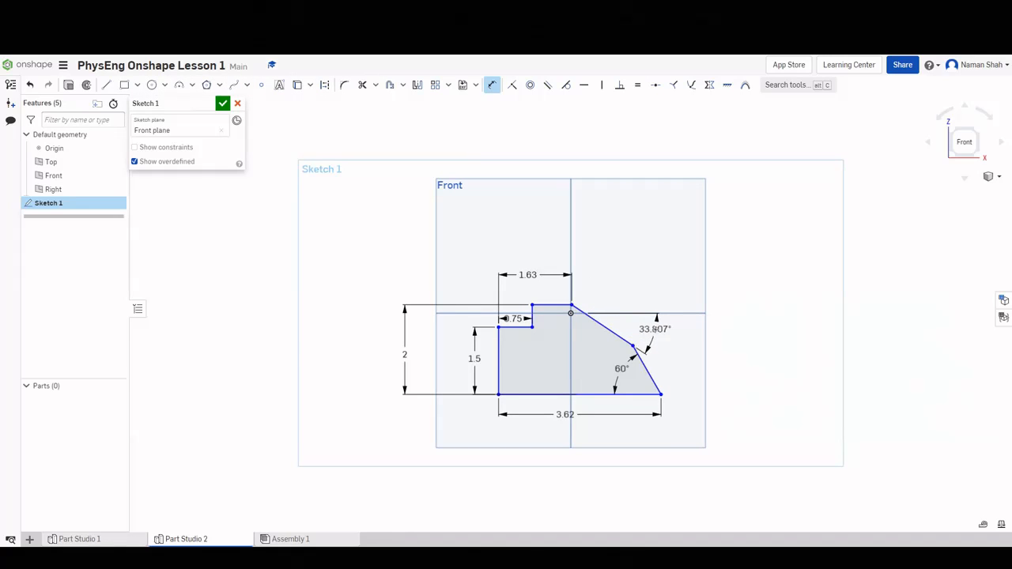
{"action": "left_click", "coordinate": [653, 329]}
{"action": "key", "text": "Return"}
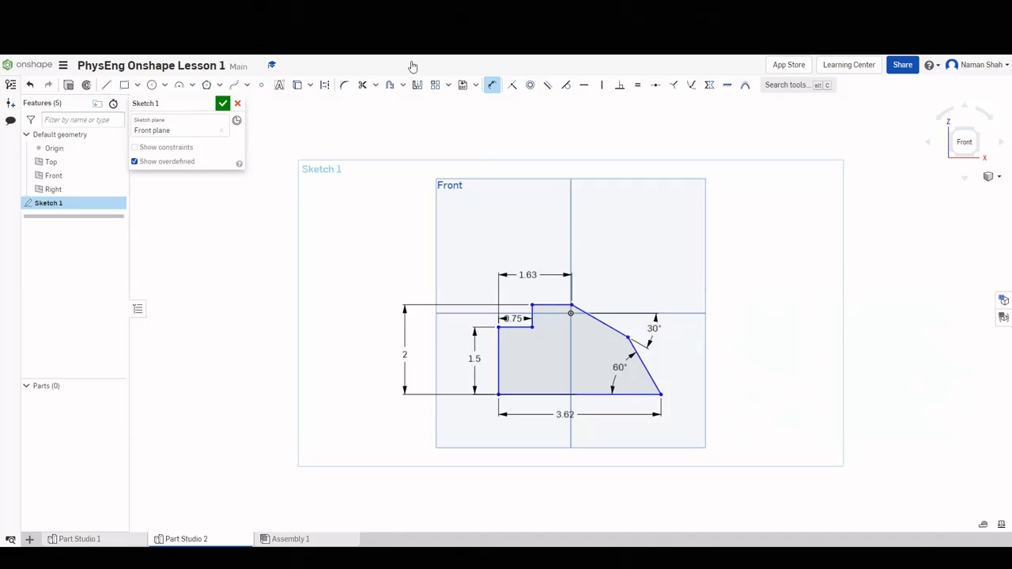
{"action": "key", "text": "ctrl+Tab"}
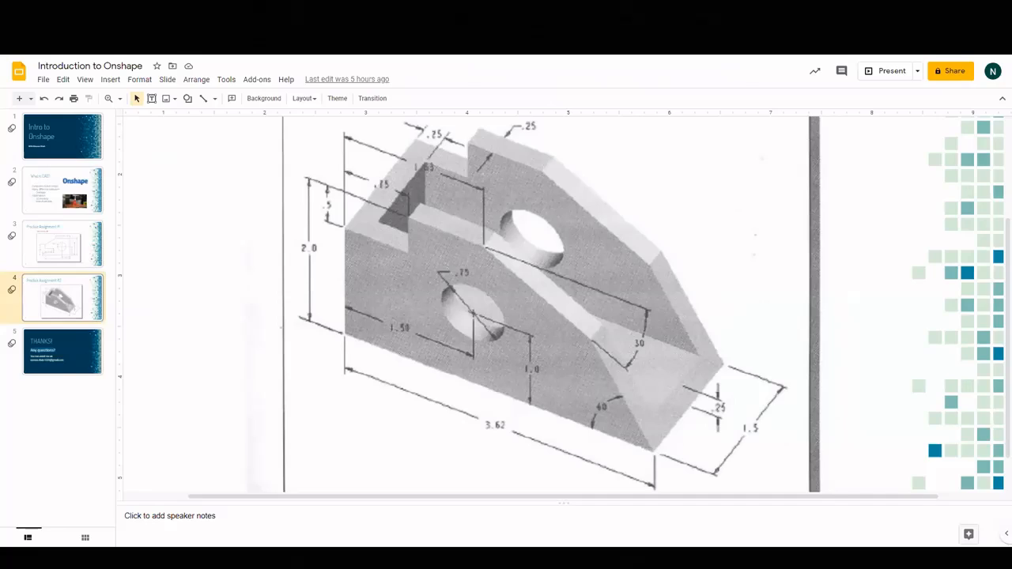
{"action": "key", "text": "ctrl+shift+Tab"}
{"action": "key", "text": "ctrl+Tab"}
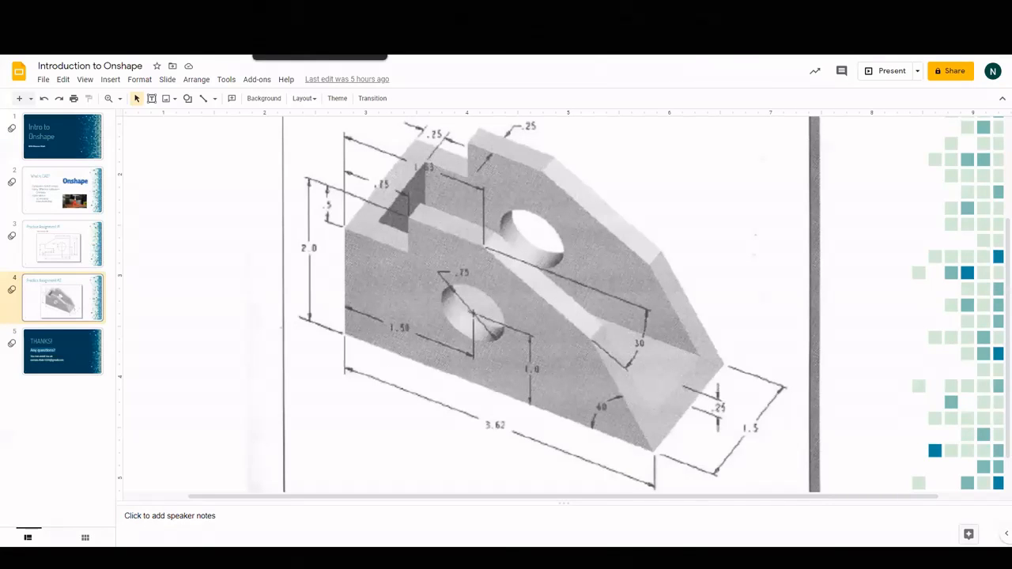
{"action": "left_click", "coordinate": [309, 11]}
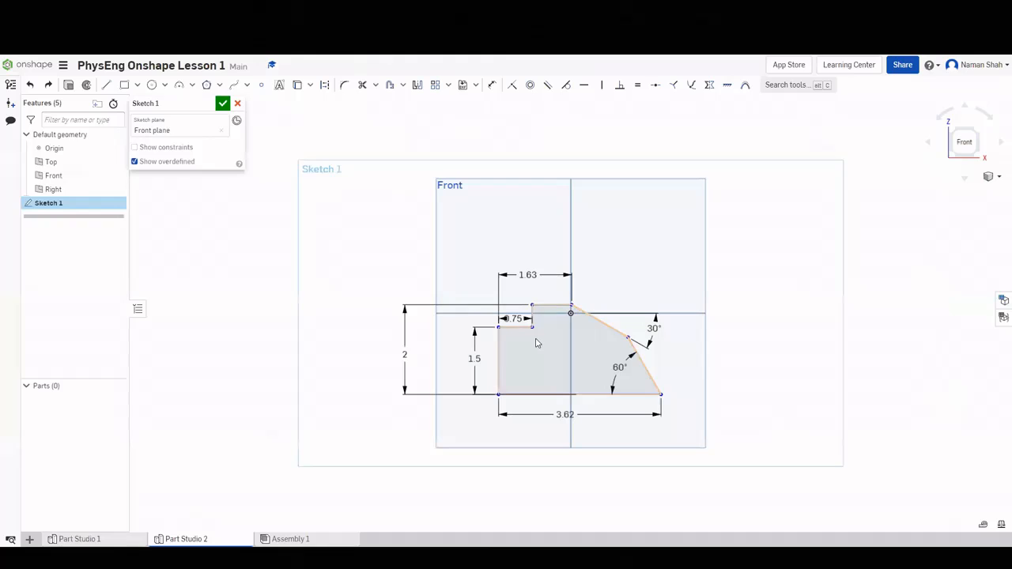
Accept Sketch 1 and start an extrusion with the bracket profile region selected.
{"action": "left_click", "coordinate": [222, 104]}
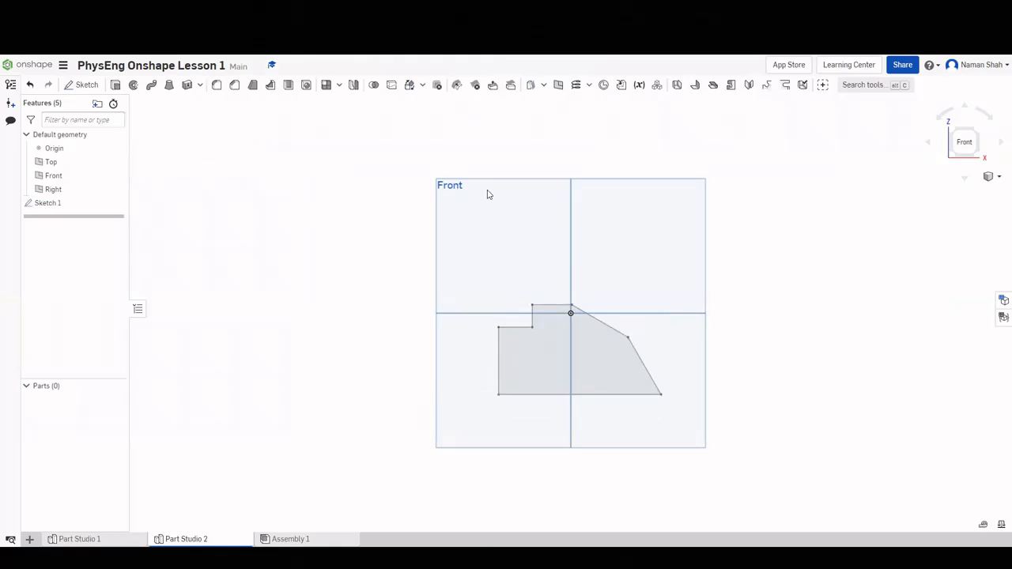
{"action": "left_click", "coordinate": [976, 133]}
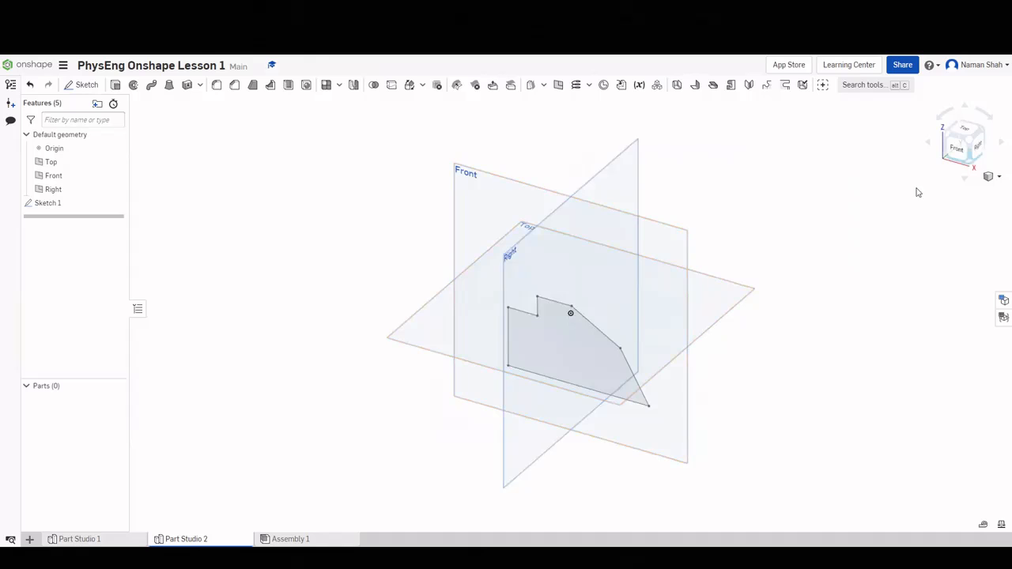
{"action": "scroll", "coordinate": [516, 341], "scroll_direction": "up", "scroll_amount": 2}
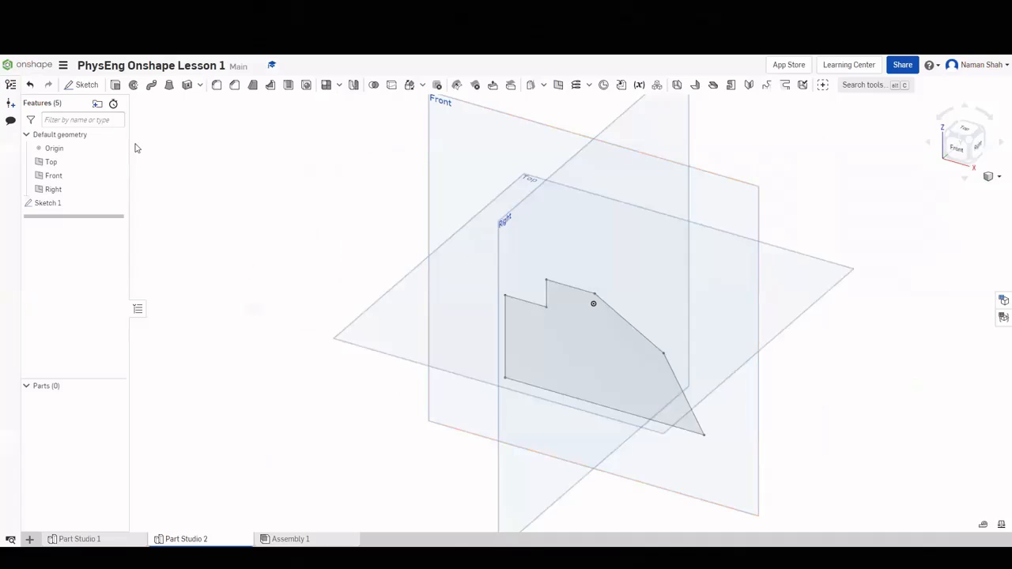
{"action": "left_click", "coordinate": [115, 85]}
{"action": "left_click", "coordinate": [565, 383]}
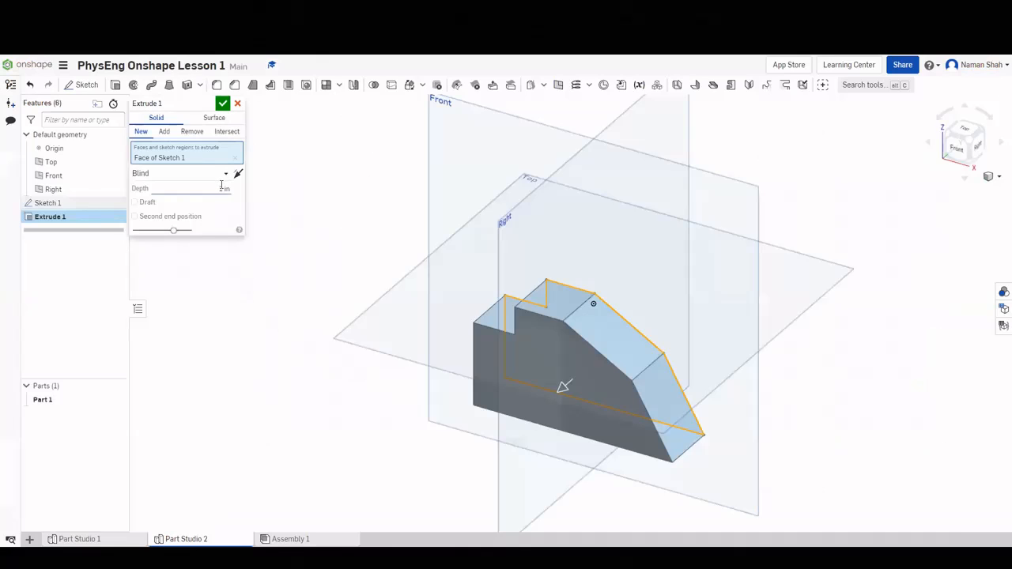
Extrude the bracket profile 1.5 in deep and view the part from the front.
{"action": "left_click", "coordinate": [220, 190]}
{"action": "type", "text": "1.5"}
{"action": "key", "text": "Return"}
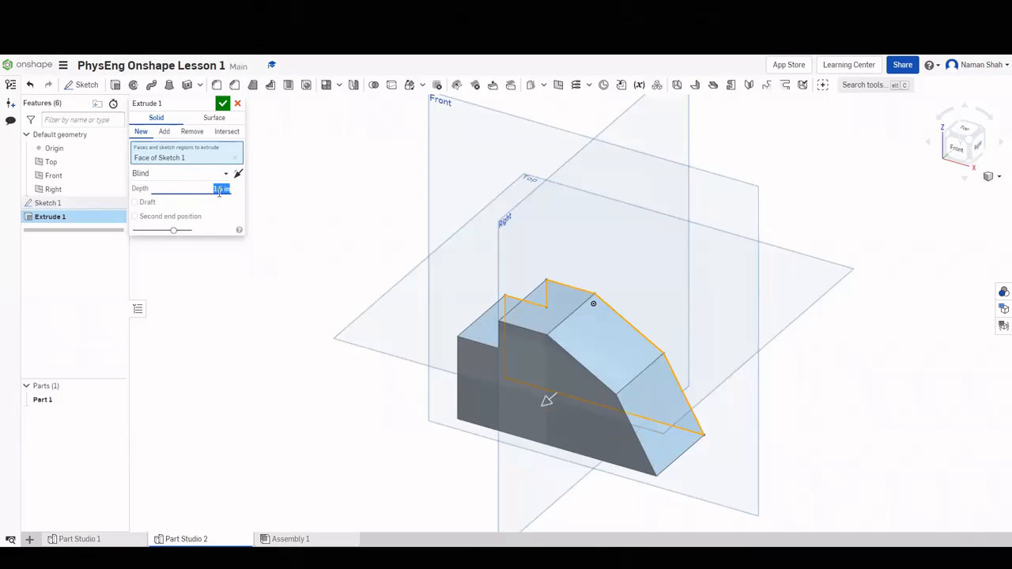
{"action": "left_click", "coordinate": [219, 106]}
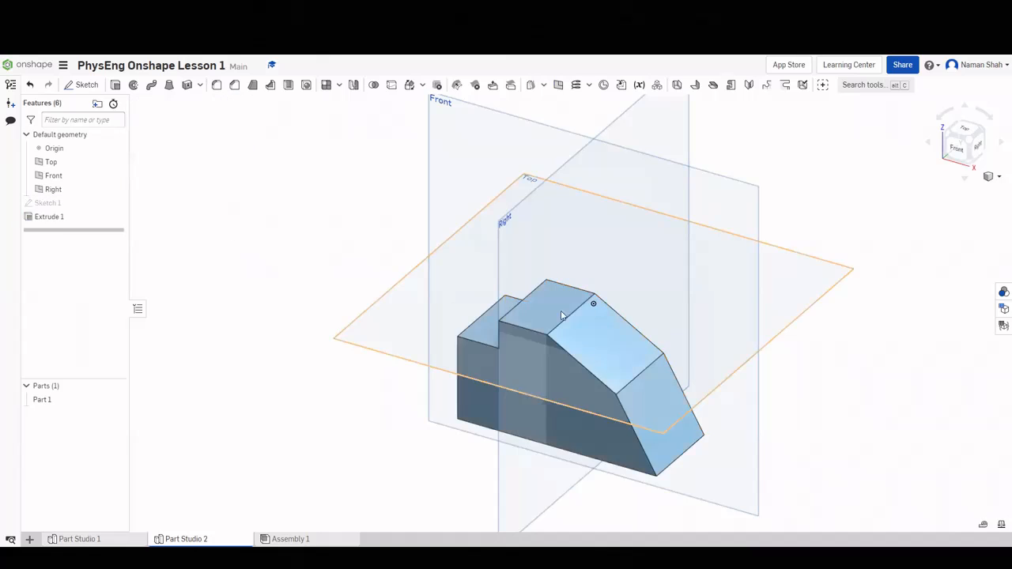
{"action": "right_click_drag", "start_coordinate": [700, 292], "coordinate": [670, 285]}
{"action": "left_click", "coordinate": [955, 138]}
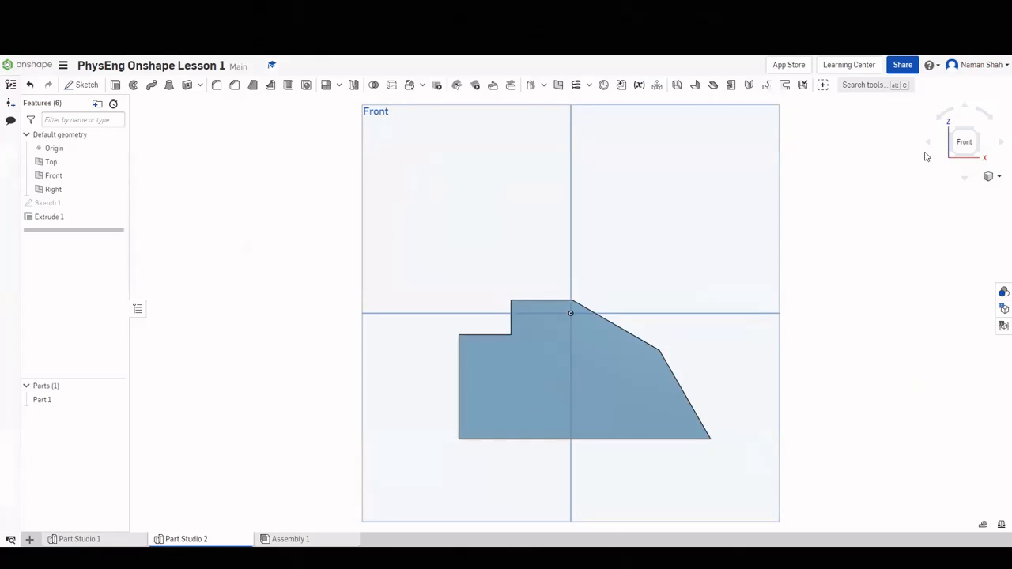
Start a new sketch on the bracket's front face and draw a circle on it.
{"action": "left_click", "coordinate": [978, 131]}
{"action": "scroll", "coordinate": [539, 375], "scroll_direction": "up", "scroll_amount": 3}
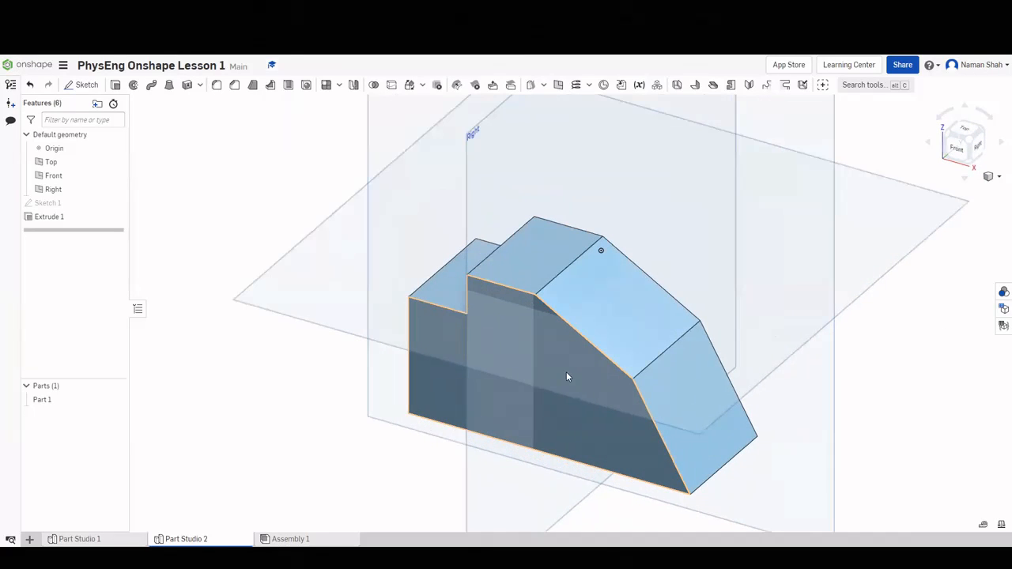
{"action": "right_click", "coordinate": [444, 379]}
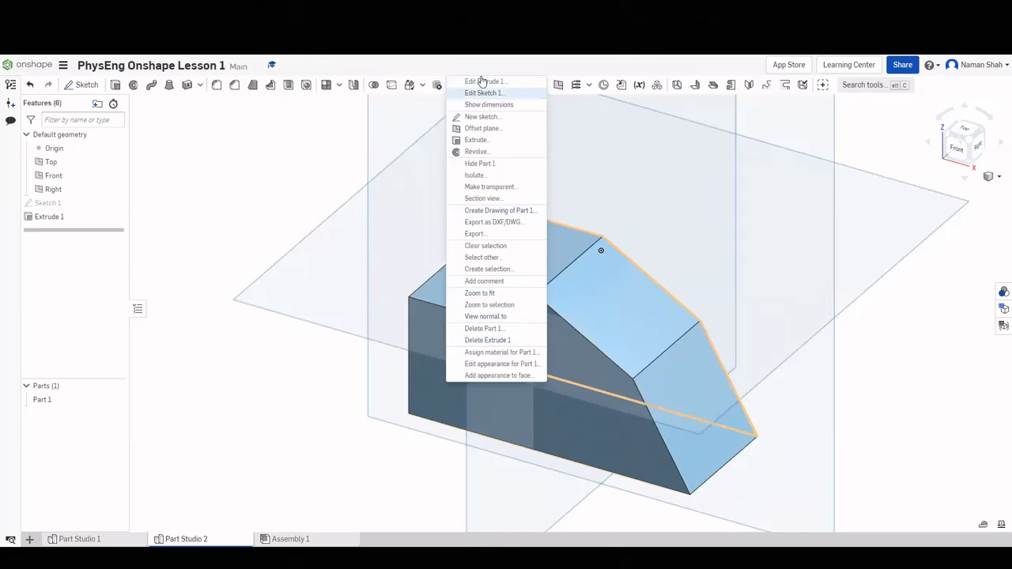
{"action": "left_click", "coordinate": [477, 117]}
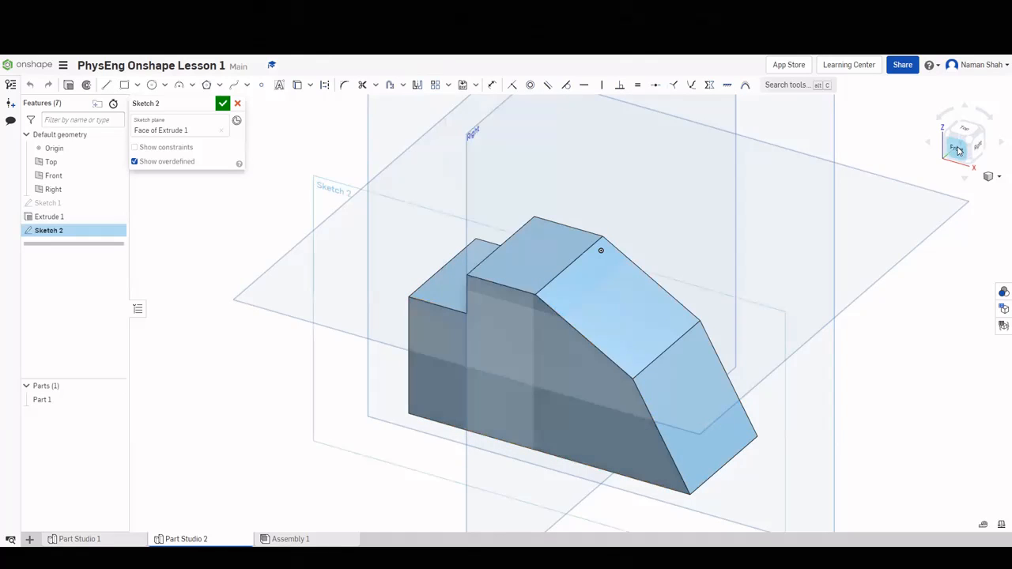
{"action": "left_click", "coordinate": [958, 151]}
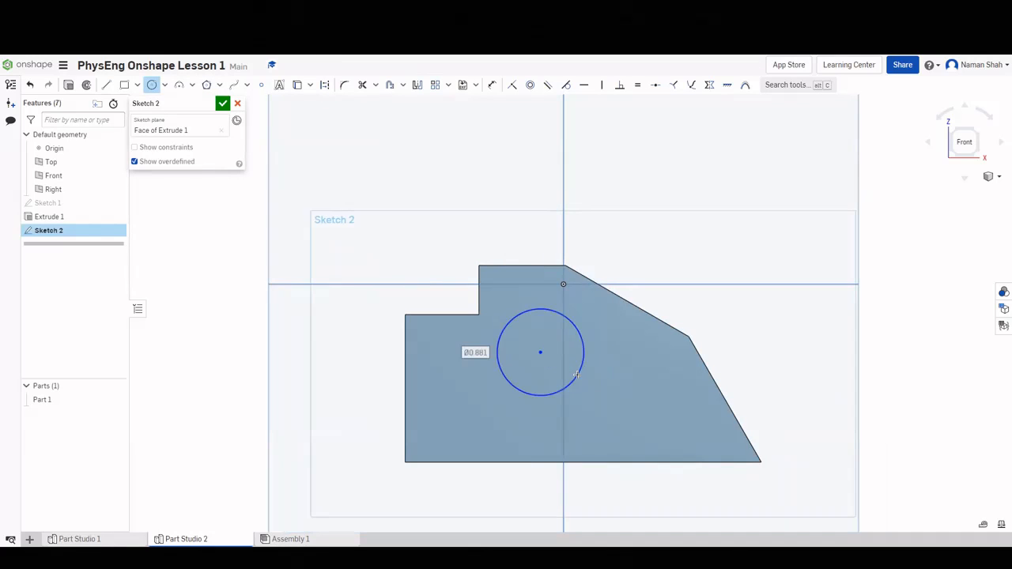
{"action": "left_click", "coordinate": [577, 376]}
{"action": "key", "text": "Escape"}
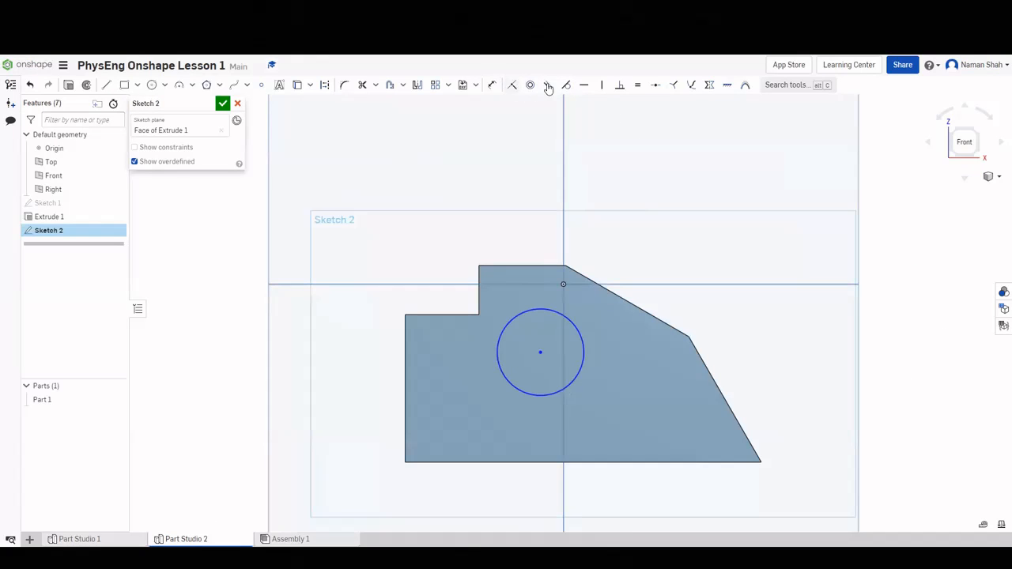
Locate the circle centre 1.5 from the left edge and 1 above the bottom edge.
{"action": "left_click", "coordinate": [492, 84]}
{"action": "left_click", "coordinate": [418, 369]}
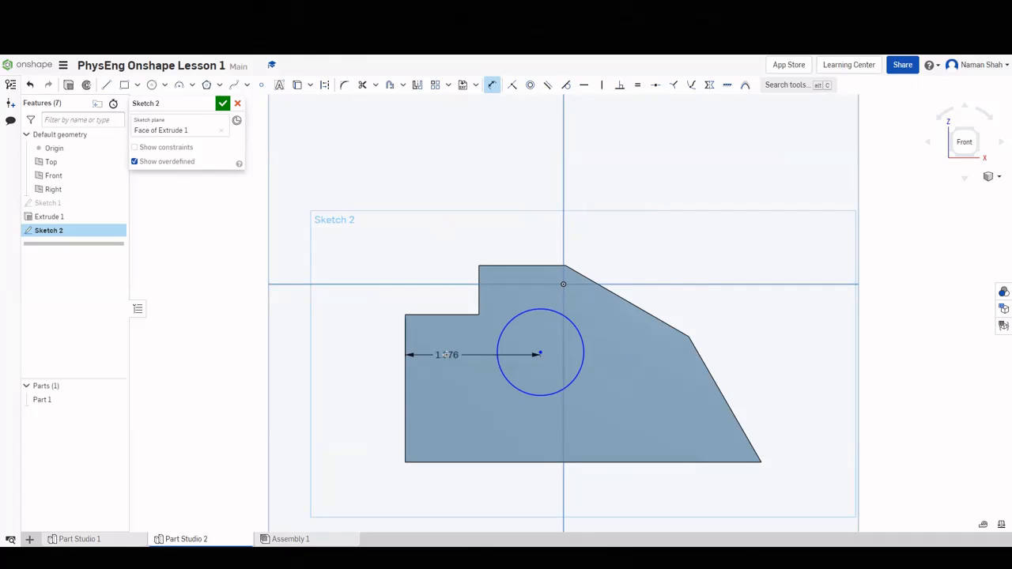
{"action": "left_click", "coordinate": [446, 355]}
{"action": "type", "text": "1.5"}
{"action": "key", "text": "Return"}
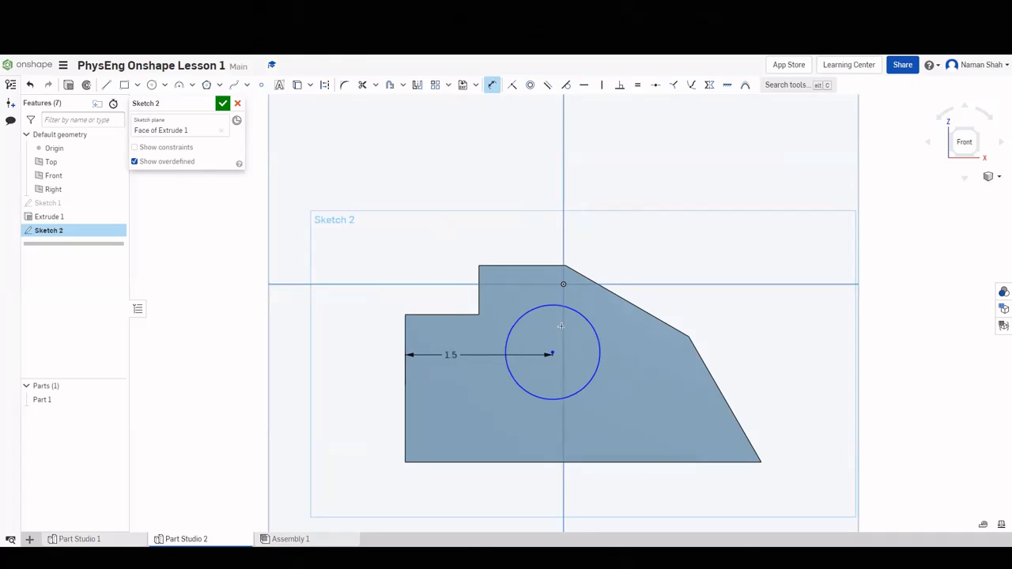
{"action": "left_click", "coordinate": [553, 462]}
{"action": "left_click", "coordinate": [627, 423]}
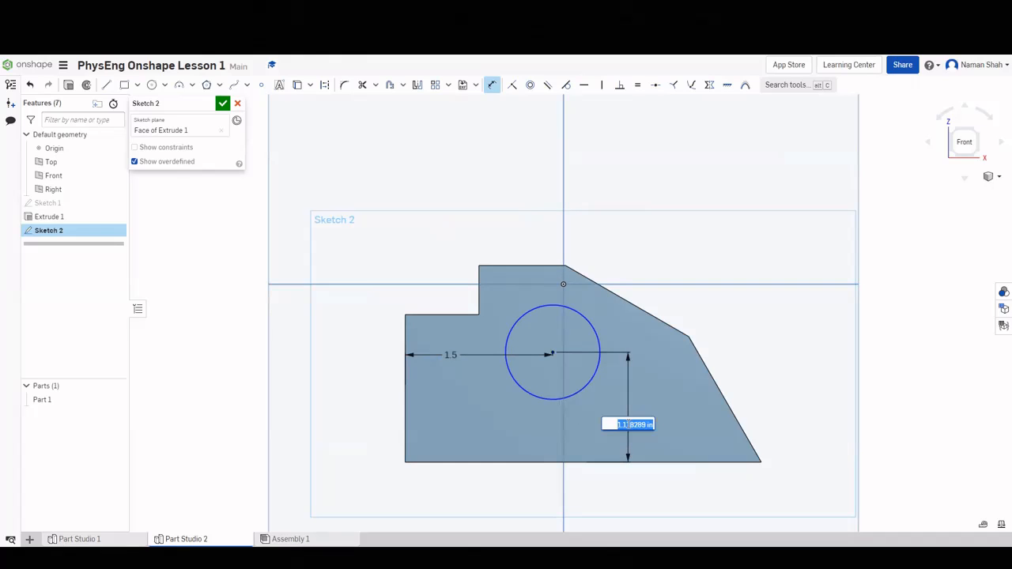
{"action": "type", "text": "1"}
{"action": "key", "text": "Return"}
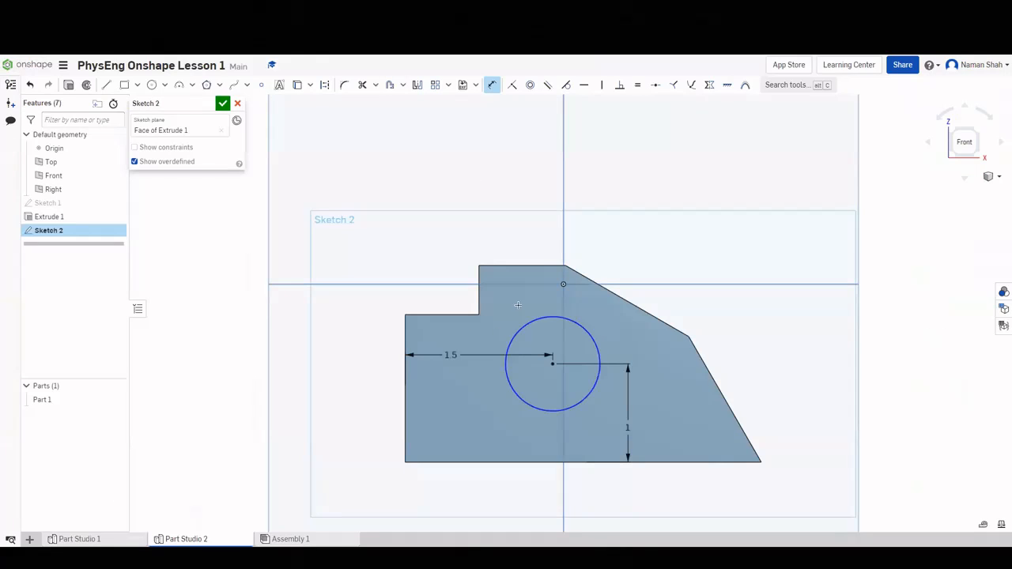
Set the circle's diameter to 0.75 and accept Sketch 2.
{"action": "left_click", "coordinate": [526, 321]}
{"action": "left_click", "coordinate": [516, 302]}
{"action": "key", "text": "BackSpace"}
{"action": "type", "text": ".7"}
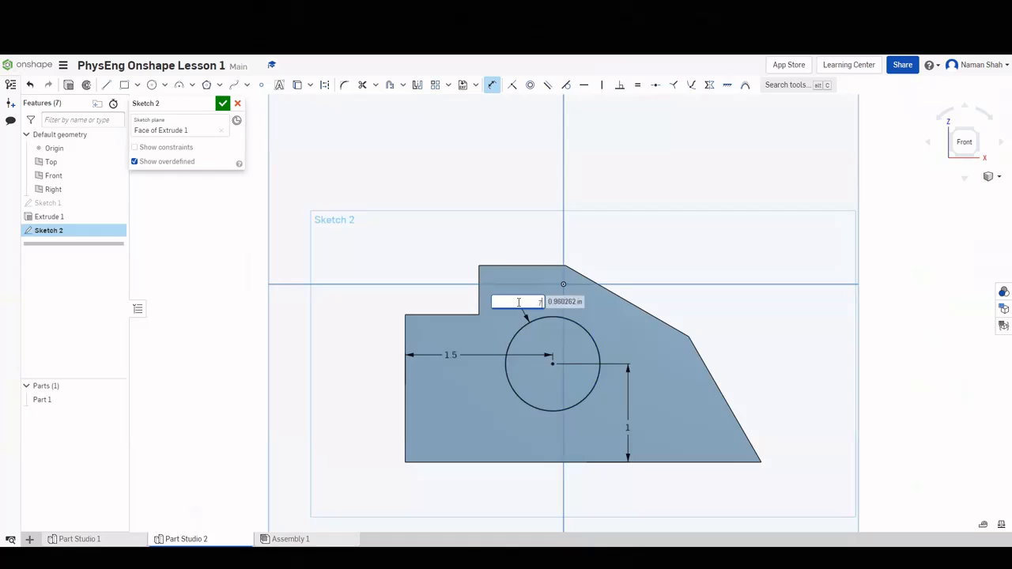
{"action": "type", "text": "5"}
{"action": "key", "text": "Return"}
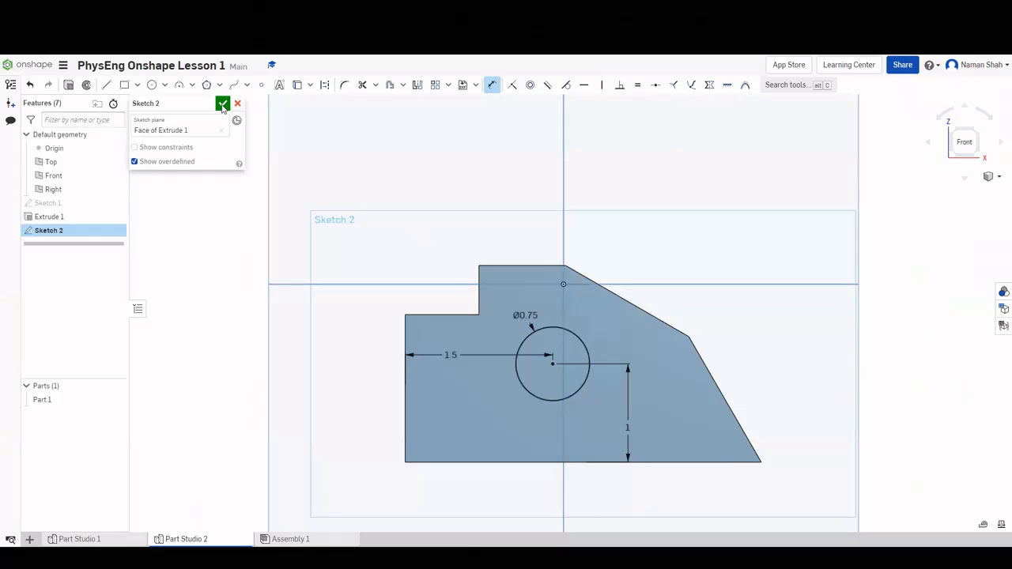
{"action": "left_click", "coordinate": [222, 106]}
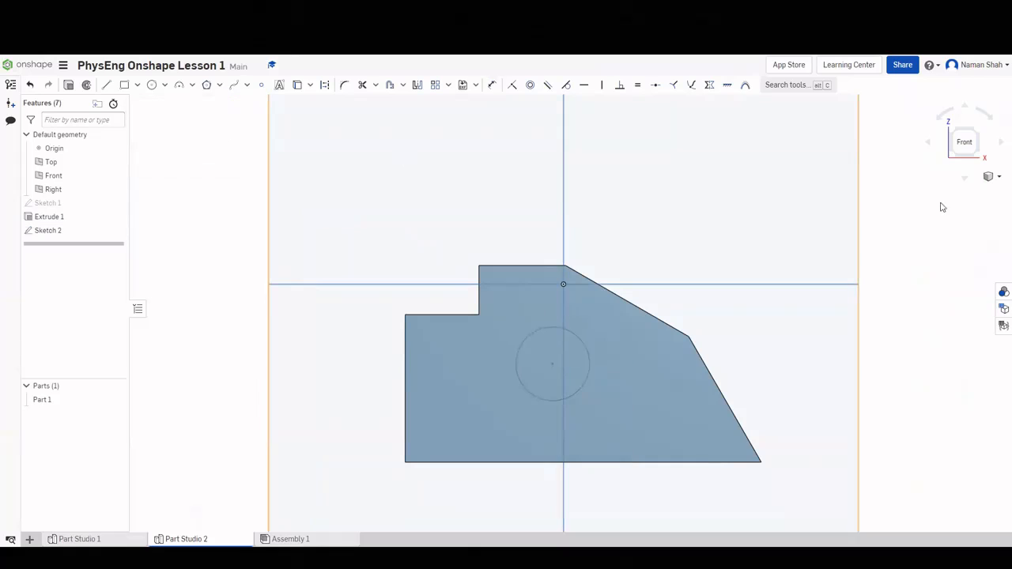
Extrude the circle as a Remove cut flipped into the part, dragged through the bracket.
{"action": "left_click", "coordinate": [975, 132]}
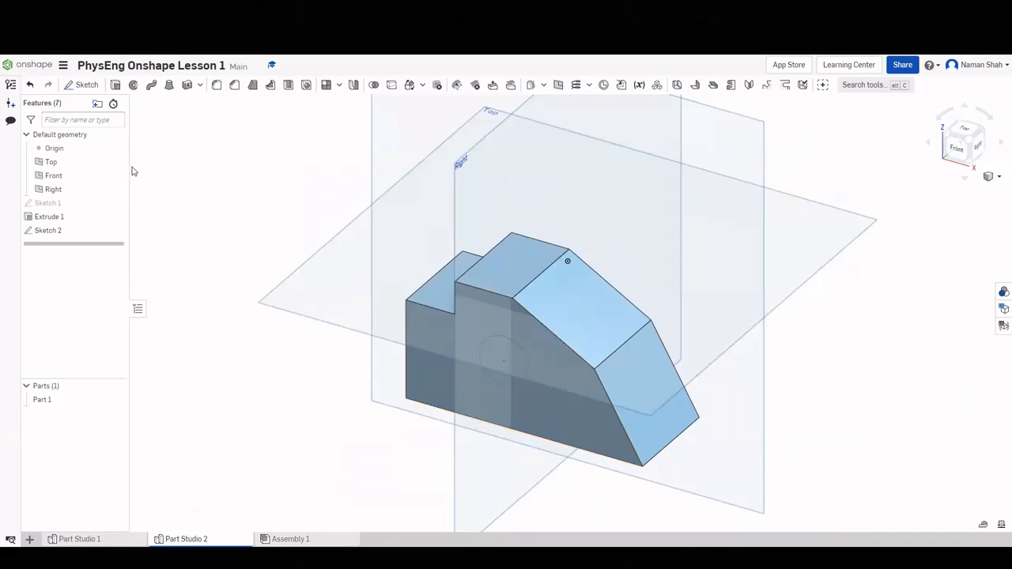
{"action": "left_click", "coordinate": [116, 84]}
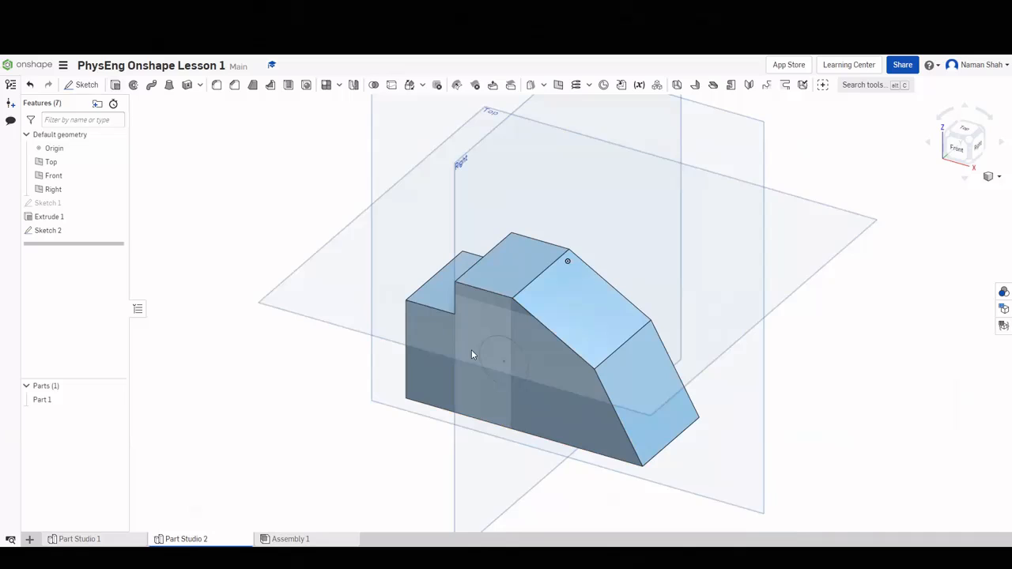
{"action": "left_click", "coordinate": [510, 385]}
{"action": "left_click", "coordinate": [192, 132]}
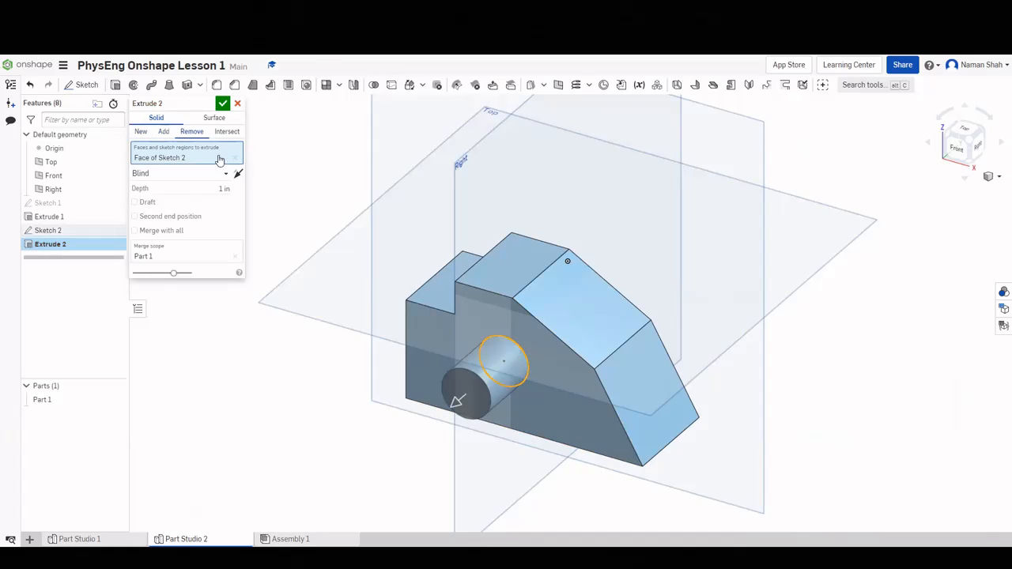
{"action": "left_click", "coordinate": [238, 174]}
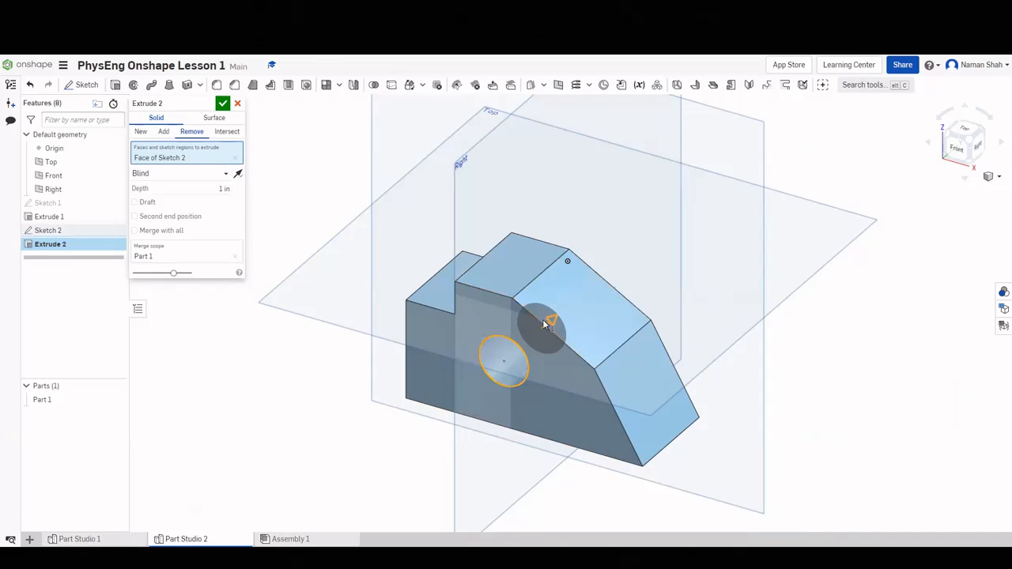
{"action": "left_click_drag", "start_coordinate": [544, 325], "coordinate": [599, 273]}
{"action": "right_click_drag", "start_coordinate": [759, 332], "coordinate": [372, 102]}
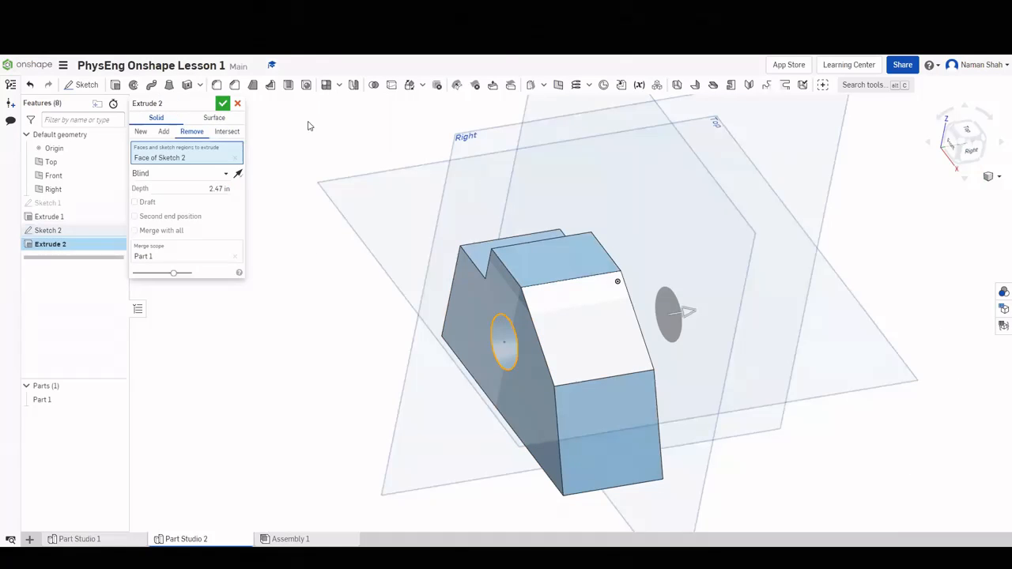
{"action": "key", "text": "Return"}
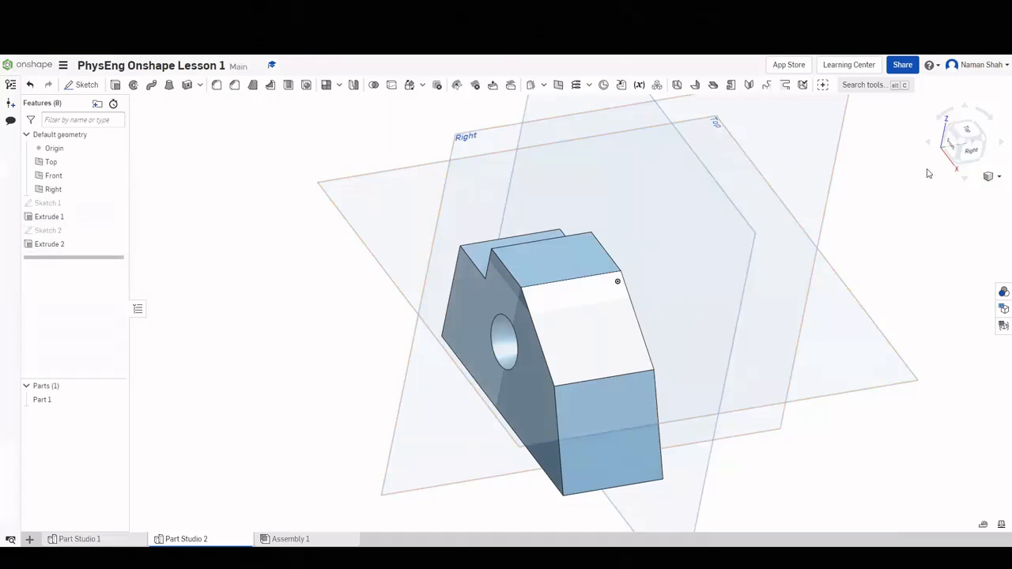
Reorient the model, check the reference drawing, and return to Part Studio 2.
{"action": "left_click", "coordinate": [961, 154]}
{"action": "scroll", "coordinate": [660, 424], "scroll_direction": "up", "scroll_amount": 3}
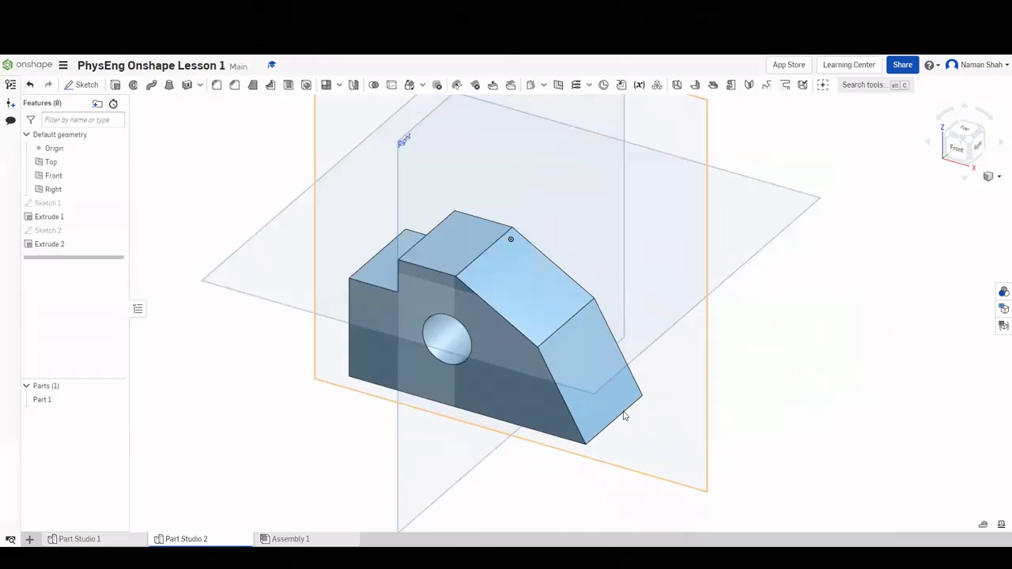
{"action": "right_click_drag", "start_coordinate": [634, 393], "coordinate": [696, 411]}
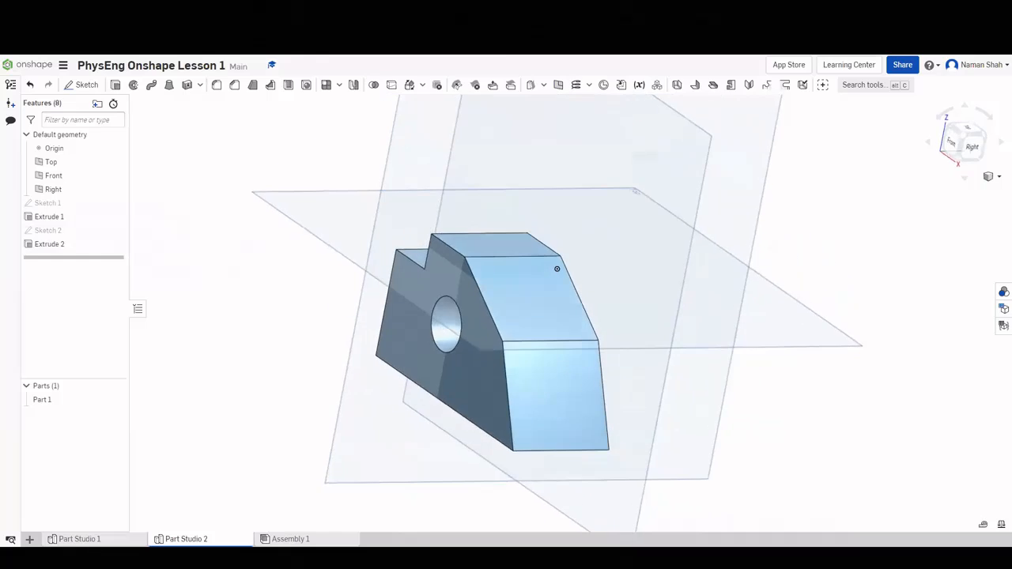
{"action": "key", "text": "ctrl+Tab"}
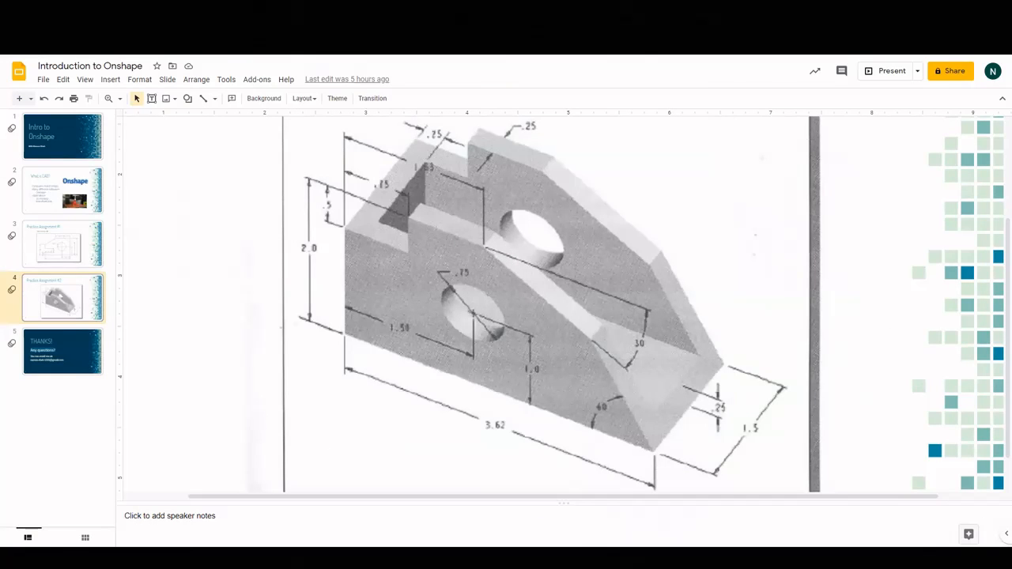
{"action": "left_click", "coordinate": [269, 10]}
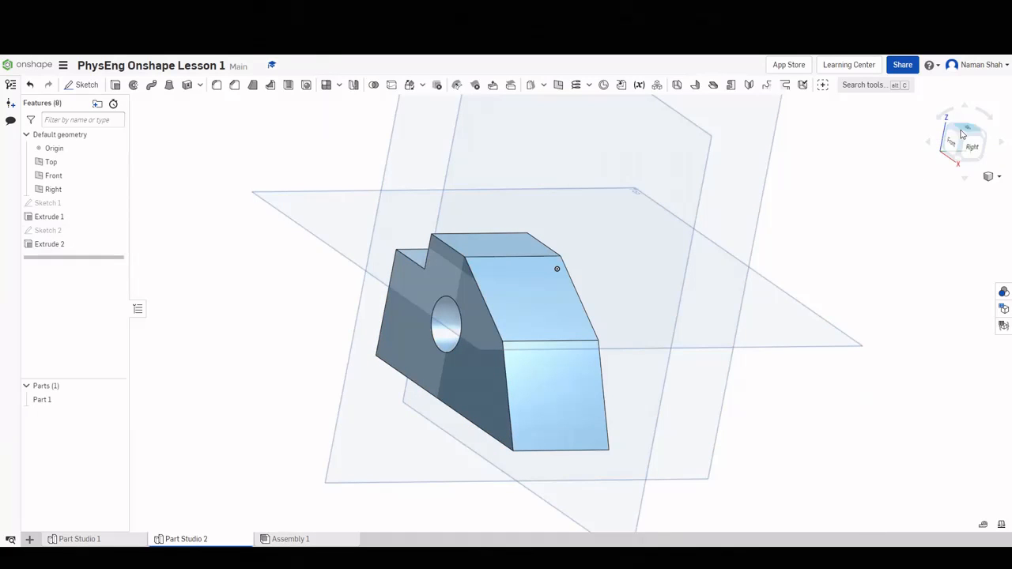
{"action": "left_click", "coordinate": [952, 147]}
{"action": "scroll", "coordinate": [626, 356], "scroll_direction": "up", "scroll_amount": 2}
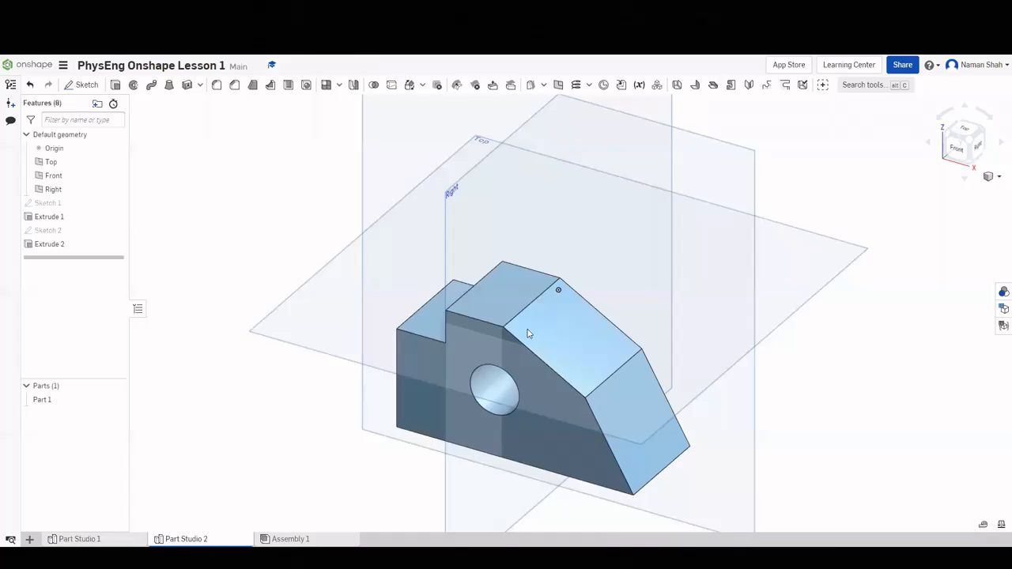
Sketch on the top step face and draw a 3.931 by 0.985 corner rectangle across it.
{"action": "right_click", "coordinate": [525, 290]}
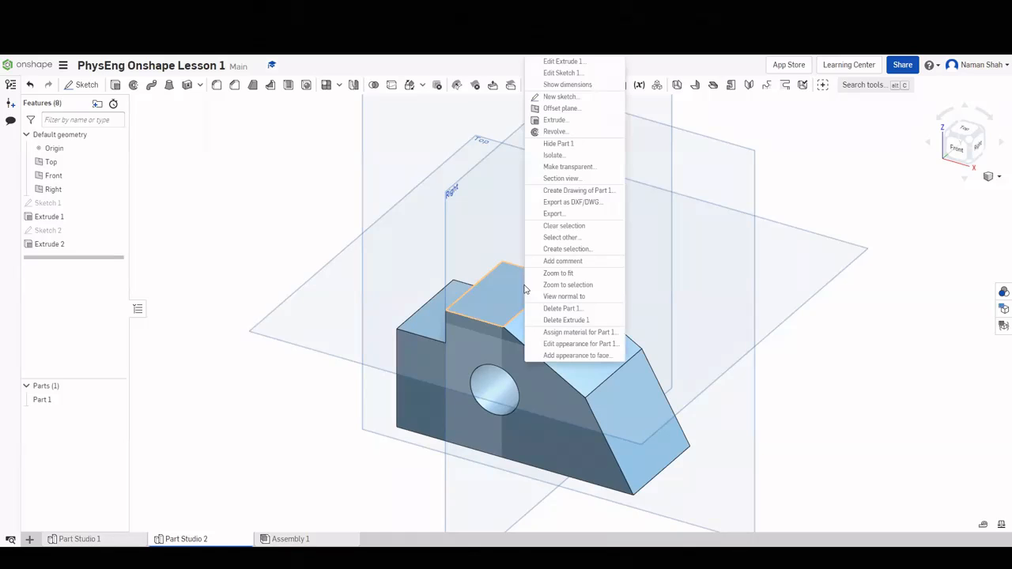
{"action": "left_click", "coordinate": [569, 98]}
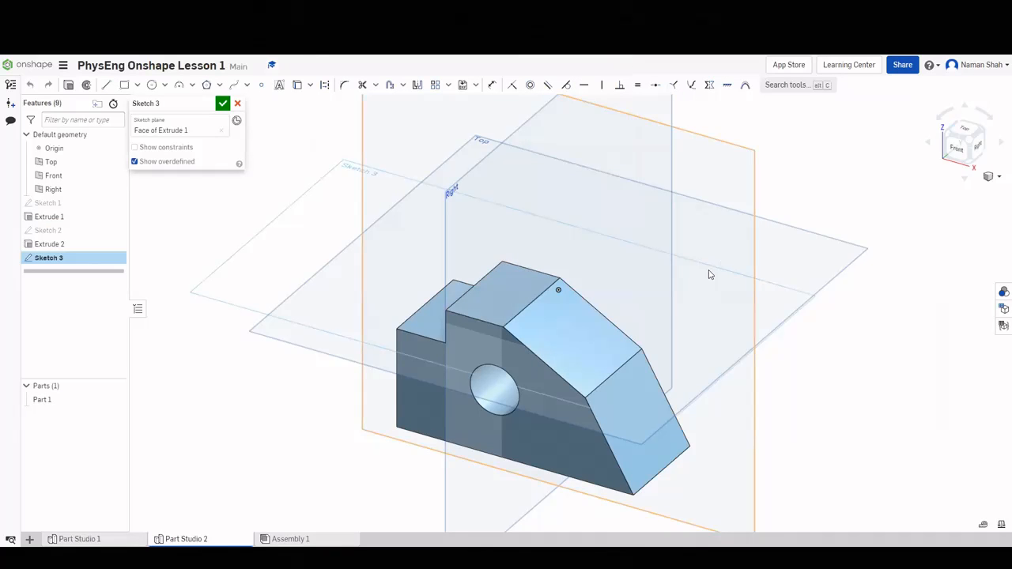
{"action": "key", "text": "n"}
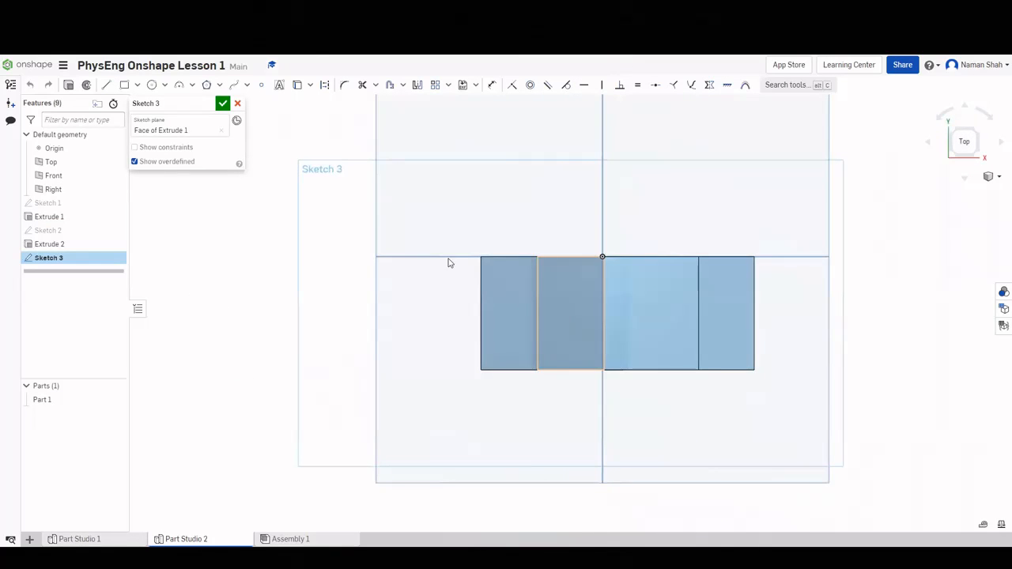
{"action": "key", "text": "g"}
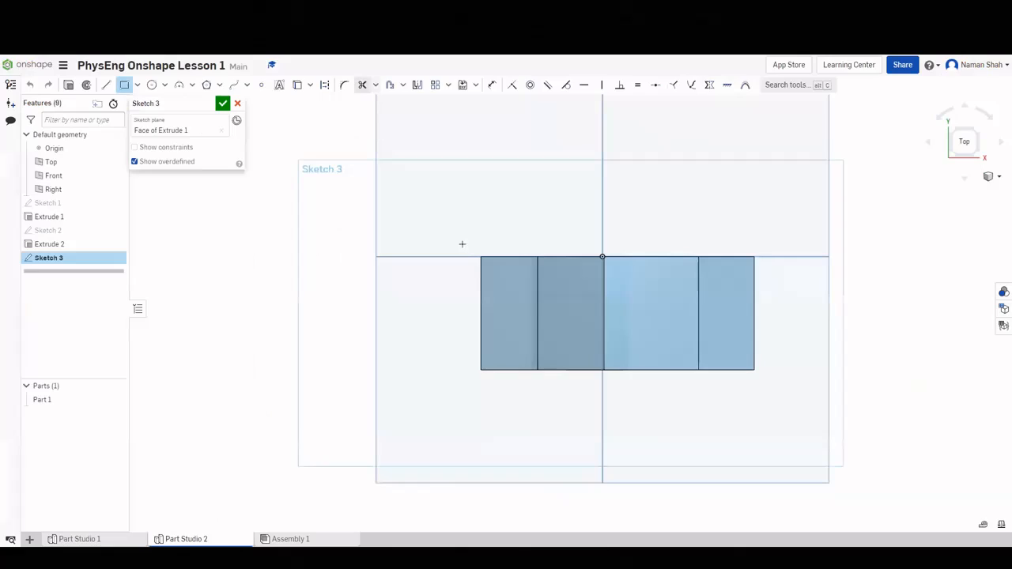
{"action": "left_click", "coordinate": [505, 275]}
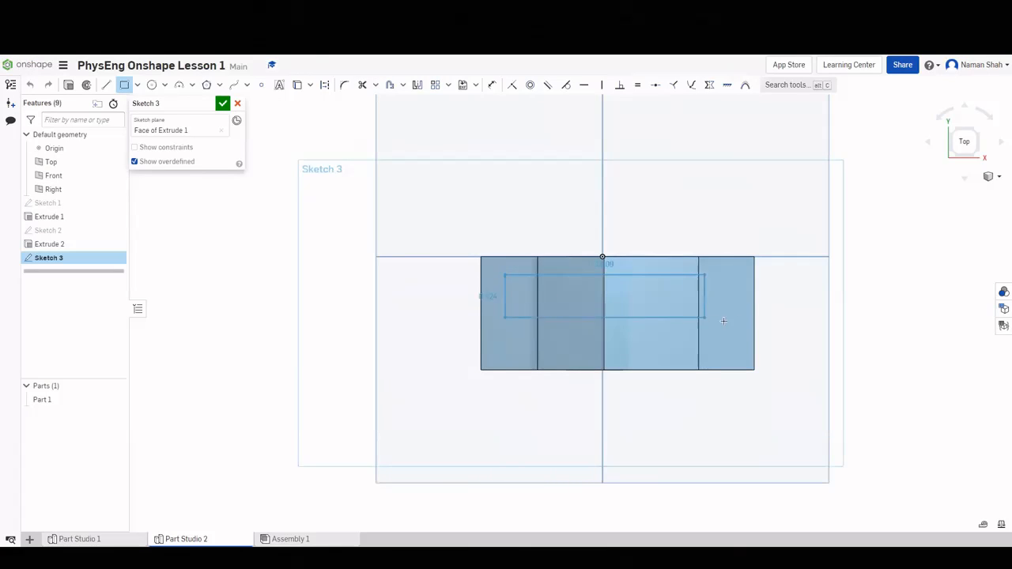
{"action": "left_click", "coordinate": [803, 349]}
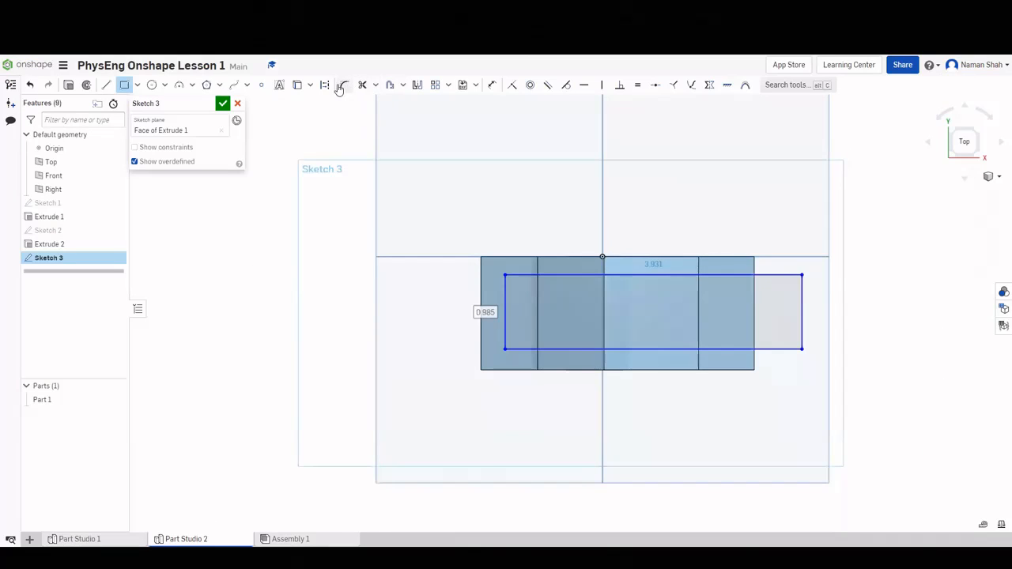
Dimension the rectangle 0.25 in from the face's left and top edges.
{"action": "left_click", "coordinate": [493, 86]}
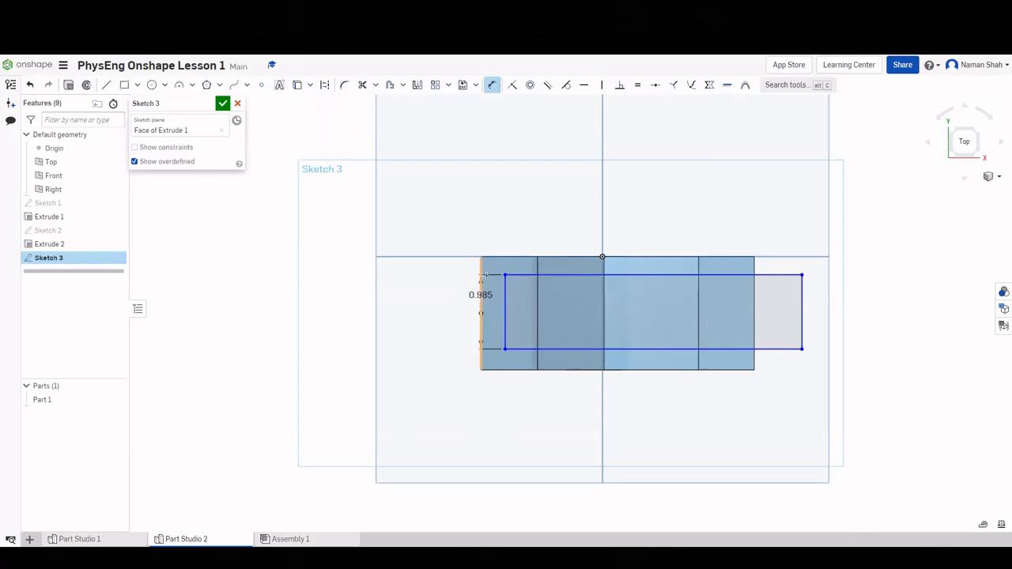
{"action": "left_click", "coordinate": [497, 230]}
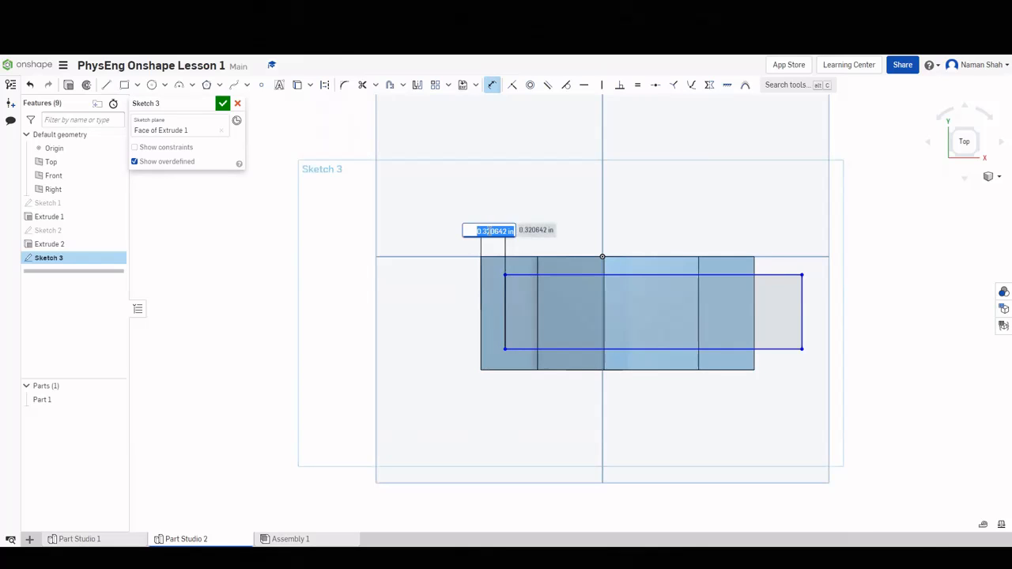
{"action": "type", "text": ".25"}
{"action": "key", "text": "Return"}
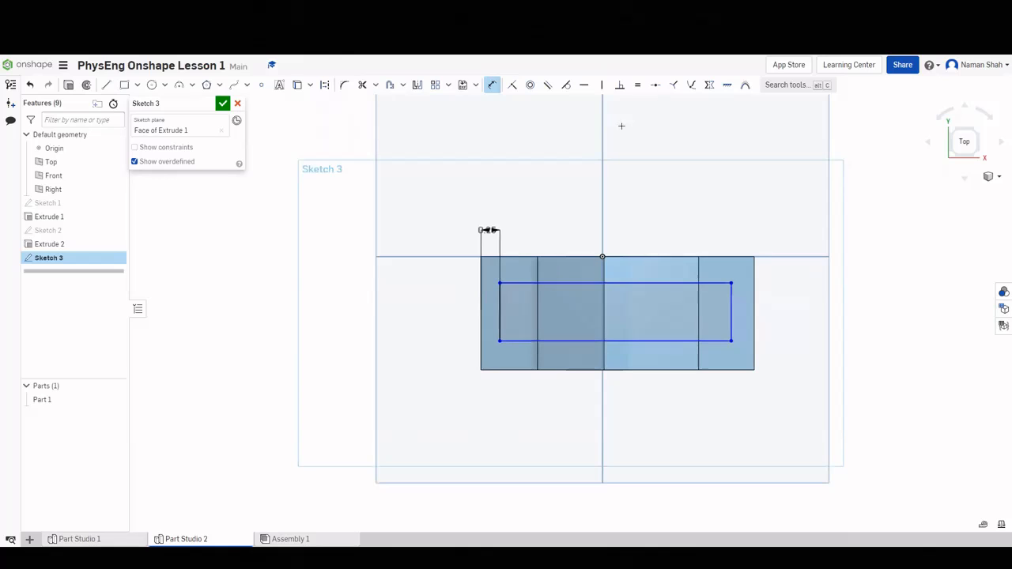
{"action": "left_click", "coordinate": [562, 274]}
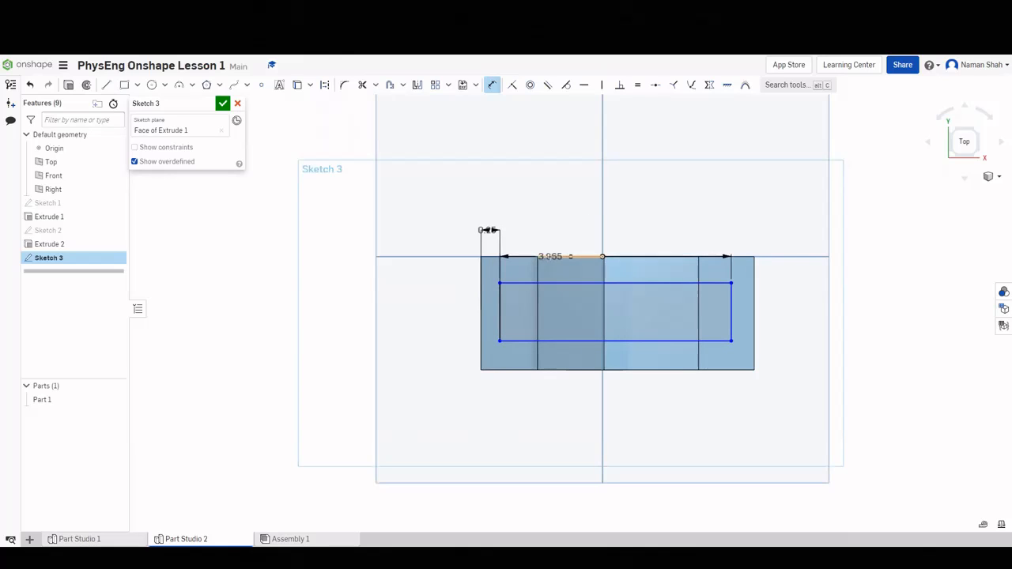
{"action": "left_click", "coordinate": [571, 256]}
{"action": "left_click", "coordinate": [566, 225]}
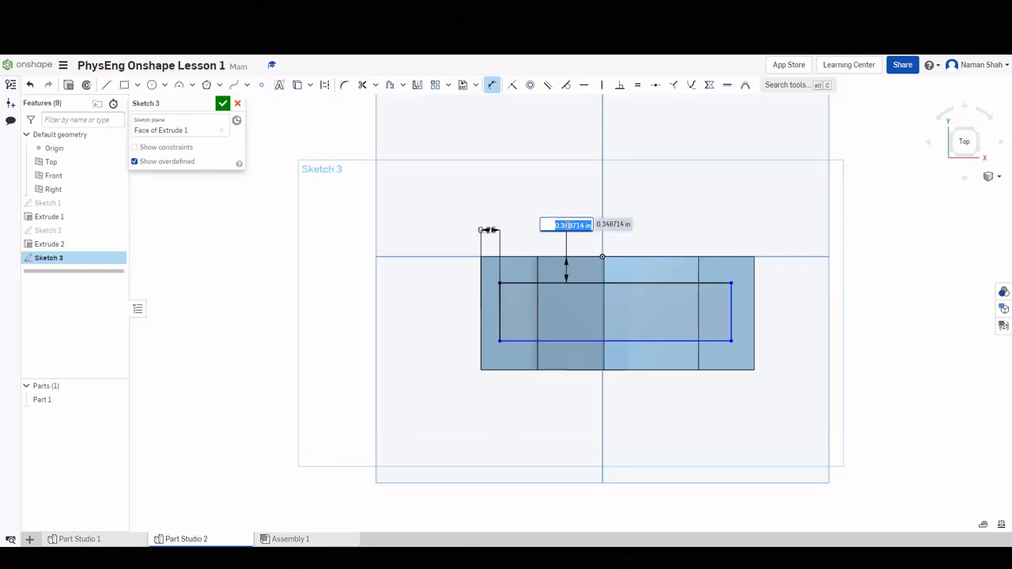
{"action": "type", "text": "25"}
{"action": "key", "text": "Return"}
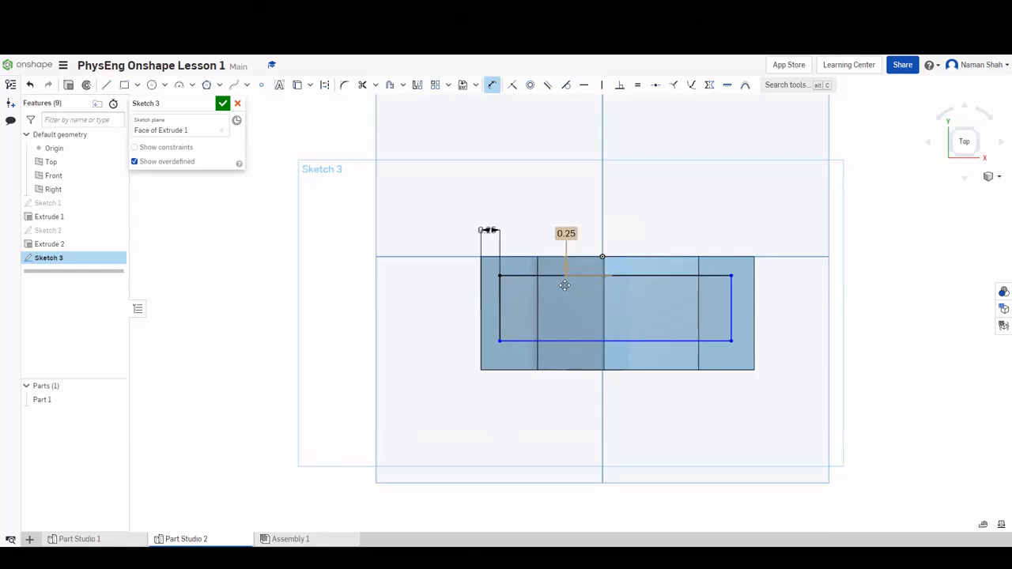
Set the bottom offset to 0.25, make the right edge flush (0), and finish Sketch 3.
{"action": "left_click", "coordinate": [557, 340]}
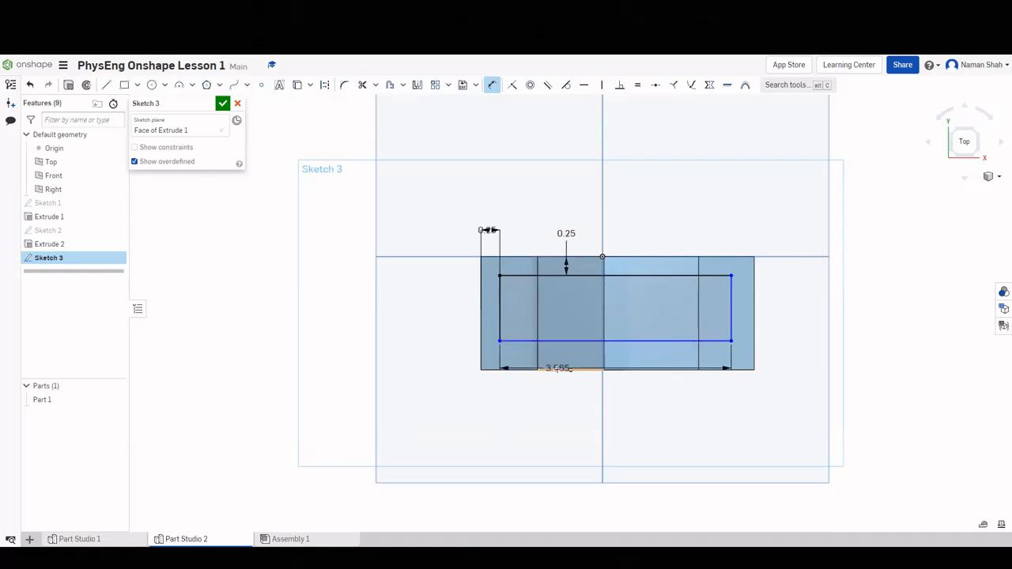
{"action": "left_click", "coordinate": [554, 395]}
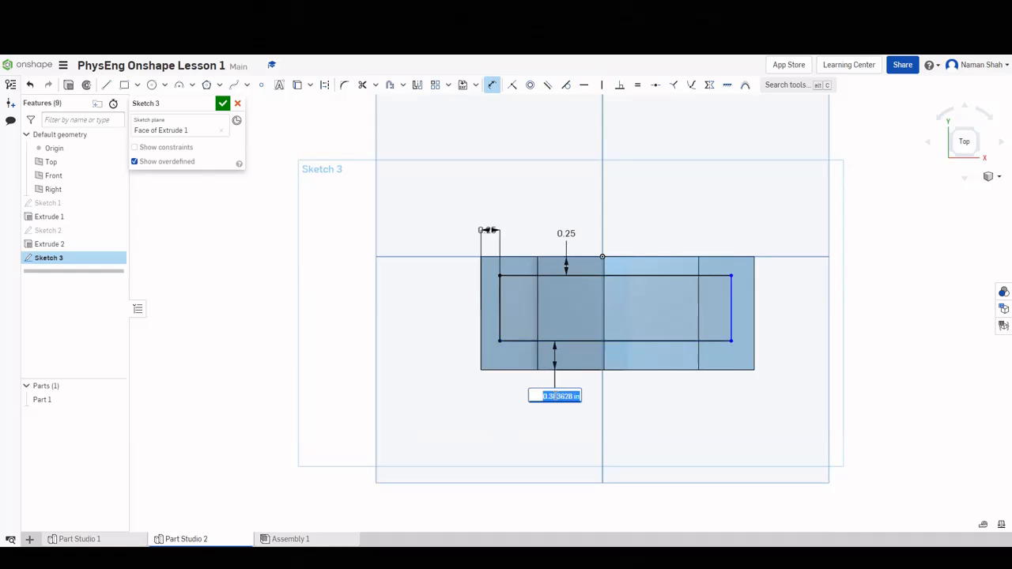
{"action": "type", "text": ".25"}
{"action": "key", "text": "Return"}
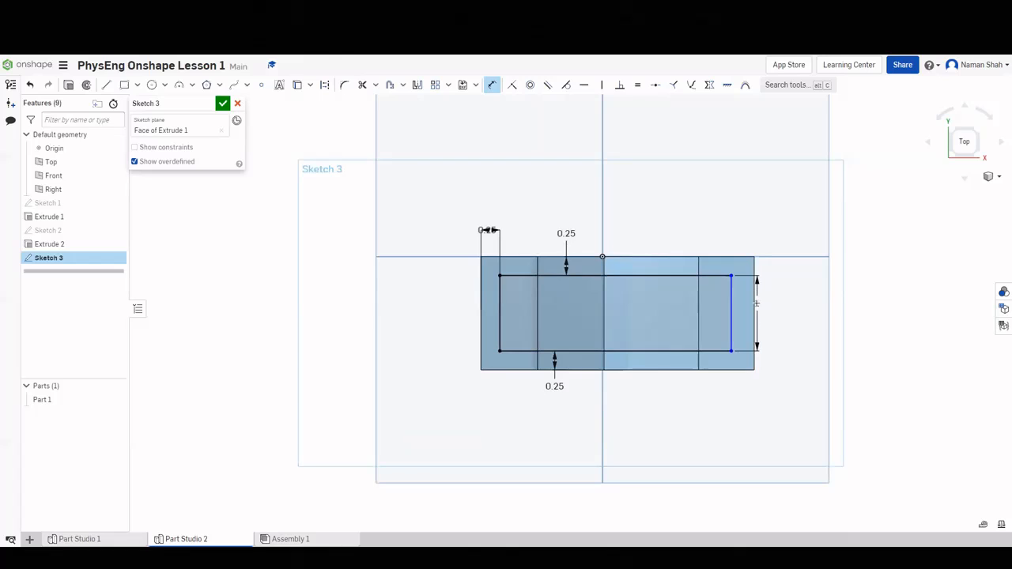
{"action": "left_click", "coordinate": [756, 308]}
{"action": "left_click", "coordinate": [771, 323]}
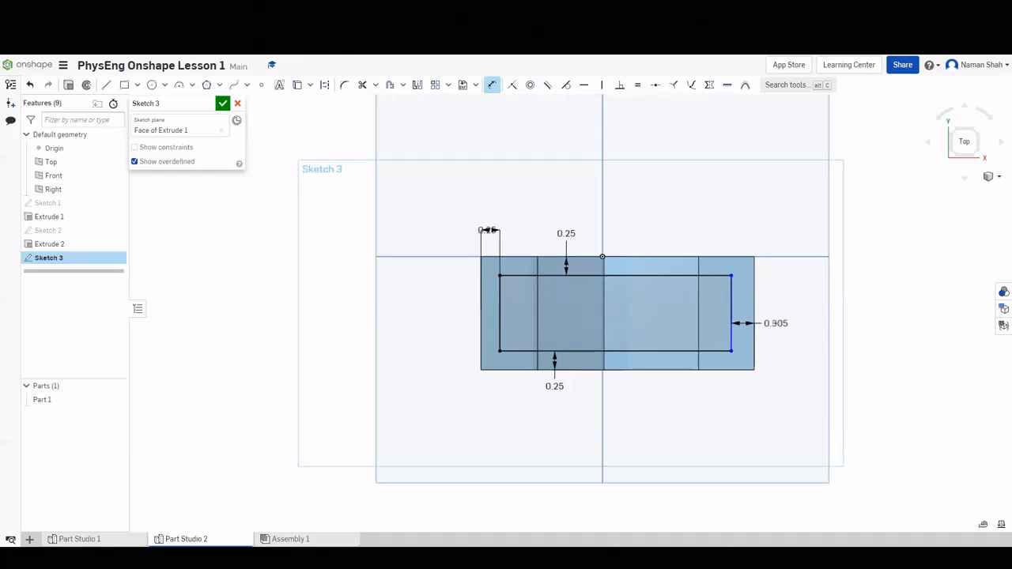
{"action": "double_click", "coordinate": [779, 326]}
{"action": "type", "text": "0.304814"}
{"action": "key", "text": "Return"}
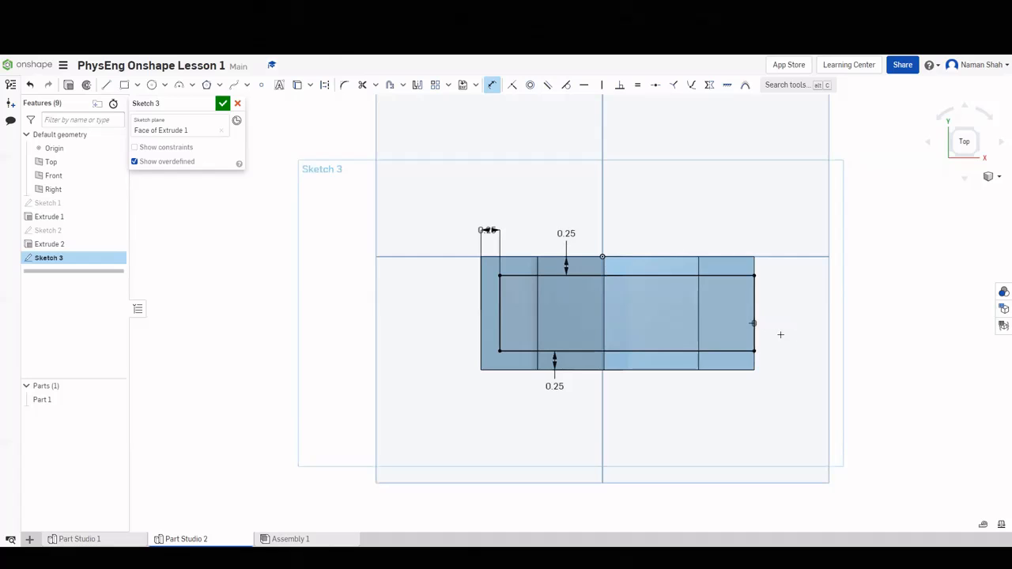
{"action": "left_click", "coordinate": [222, 103]}
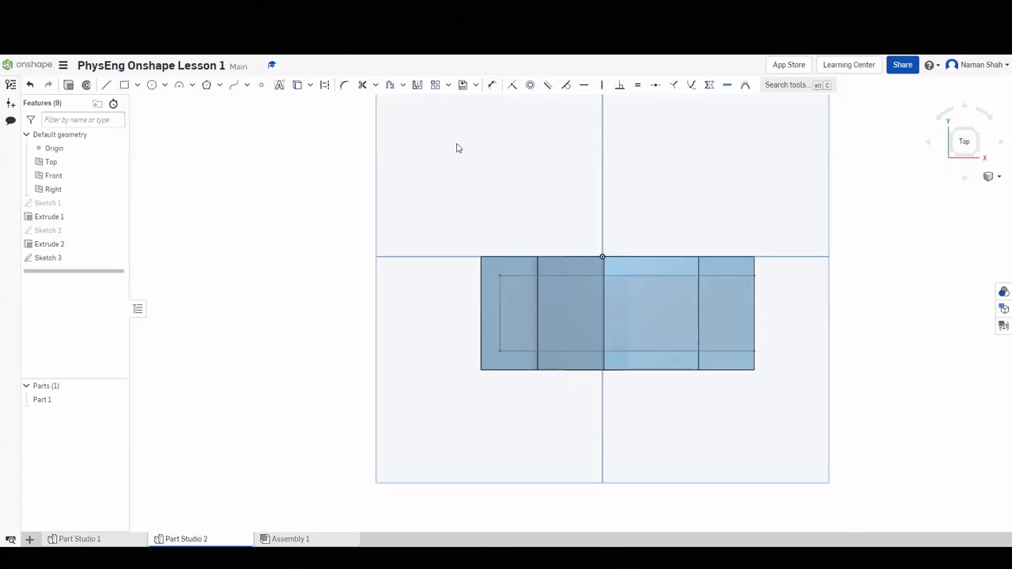
{"action": "left_click", "coordinate": [981, 156]}
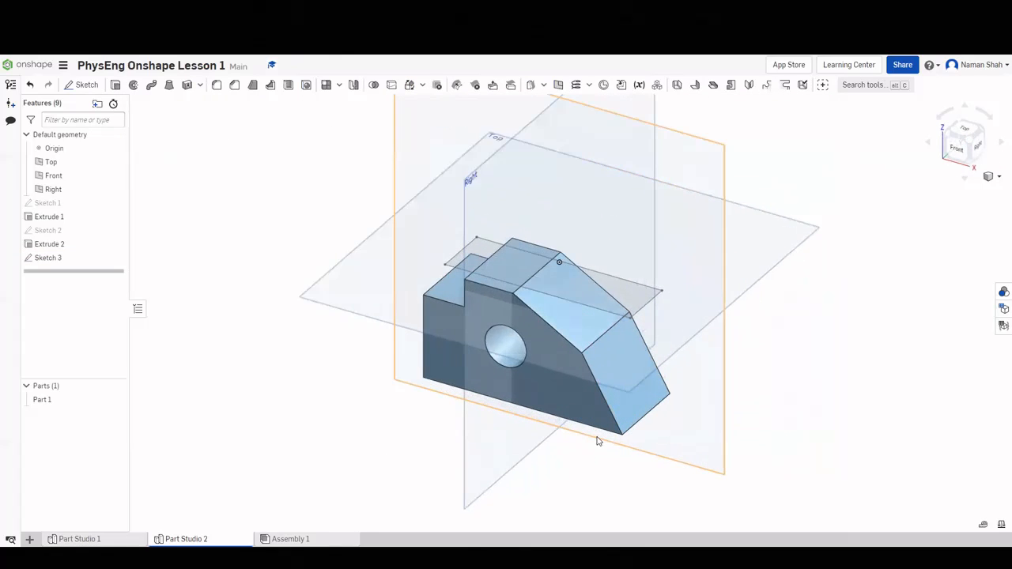
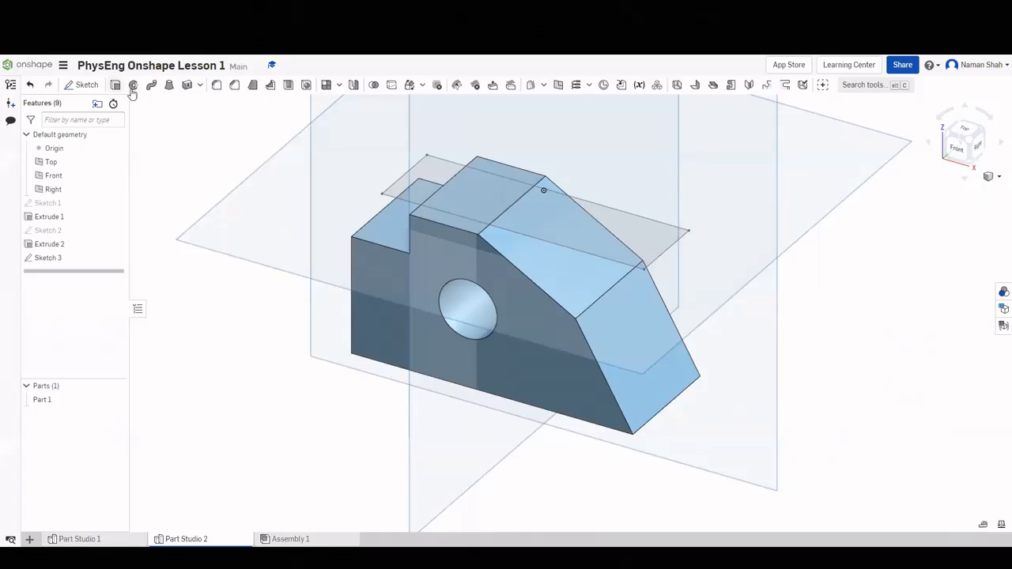
Cut the three Sketch 3 regions 1.75 in deep with a Remove extrude.
{"action": "key", "text": "shift+e"}
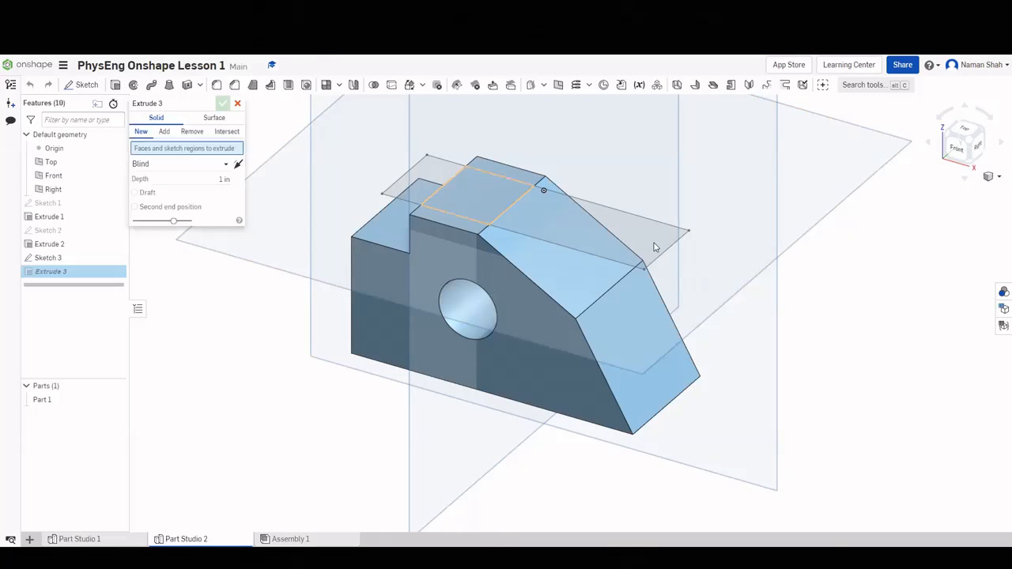
{"action": "left_click", "coordinate": [427, 173]}
{"action": "left_click", "coordinate": [484, 190]}
{"action": "left_click", "coordinate": [543, 189]}
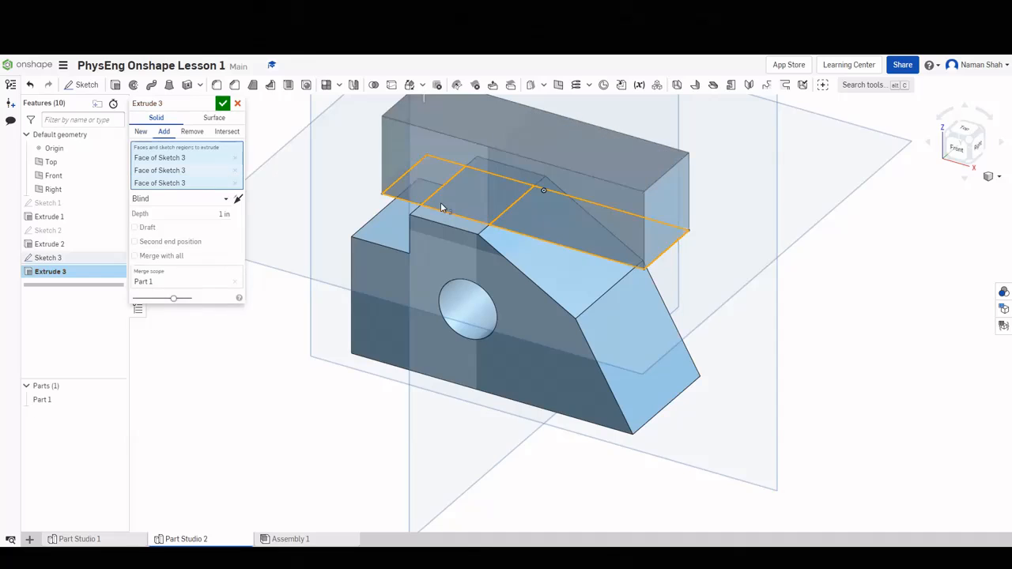
{"action": "left_click", "coordinate": [191, 131]}
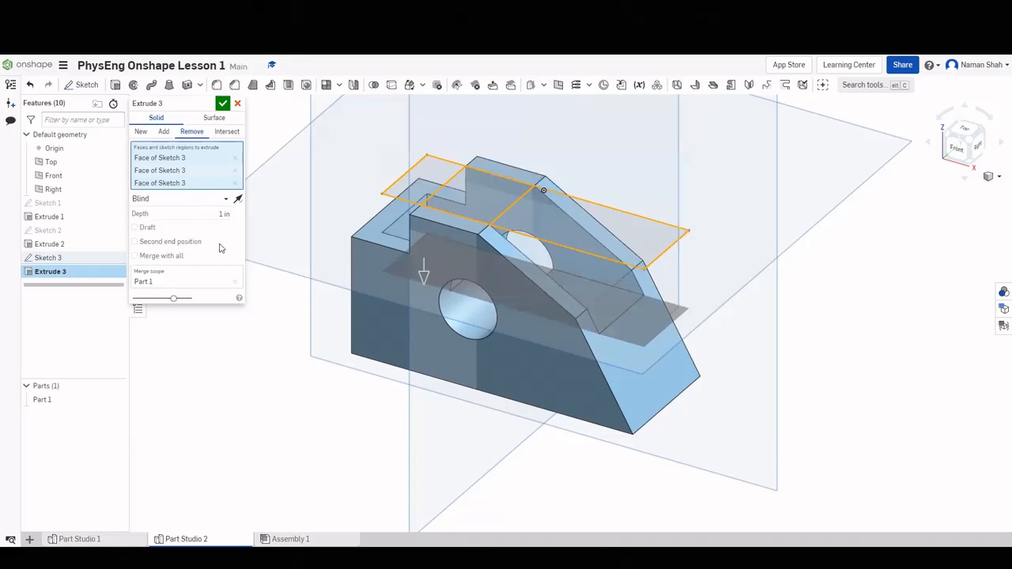
{"action": "left_click", "coordinate": [220, 214]}
{"action": "type", "text": "1.75"}
{"action": "key", "text": "Return"}
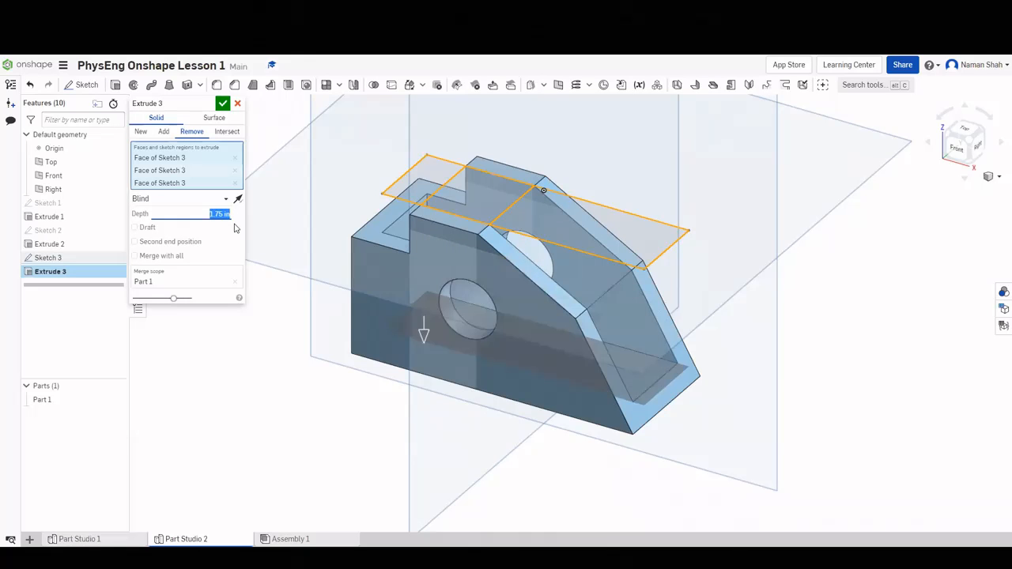
{"action": "left_click", "coordinate": [223, 103]}
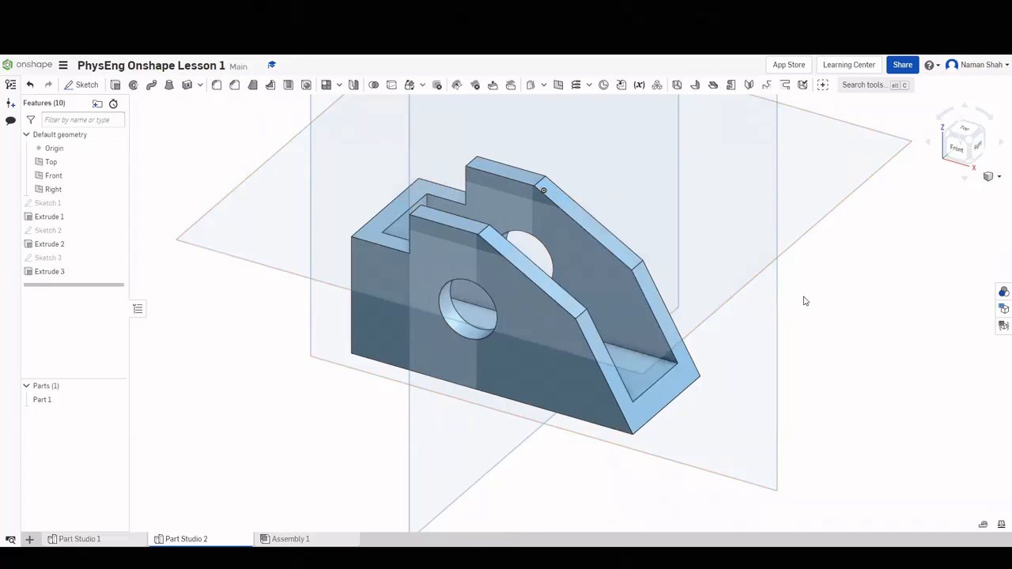
{"action": "right_click_drag", "start_coordinate": [805, 301], "coordinate": [910, 160]}
{"action": "left_click", "coordinate": [966, 133]}
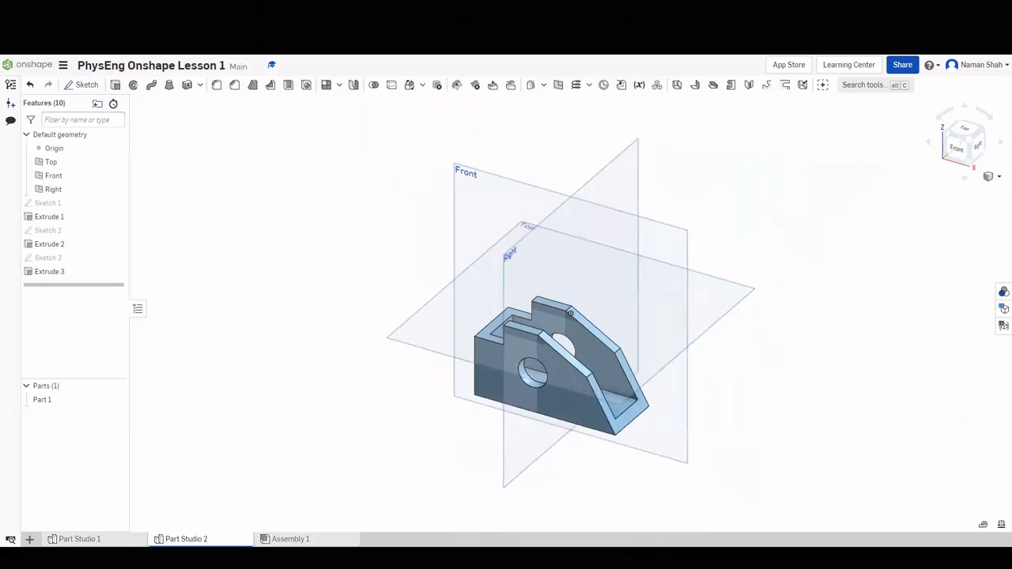
{"action": "key", "text": "ctrl+Tab"}
{"action": "key", "text": "ctrl+shift+Tab"}
{"action": "scroll", "coordinate": [571, 287], "scroll_direction": "up", "scroll_amount": 5}
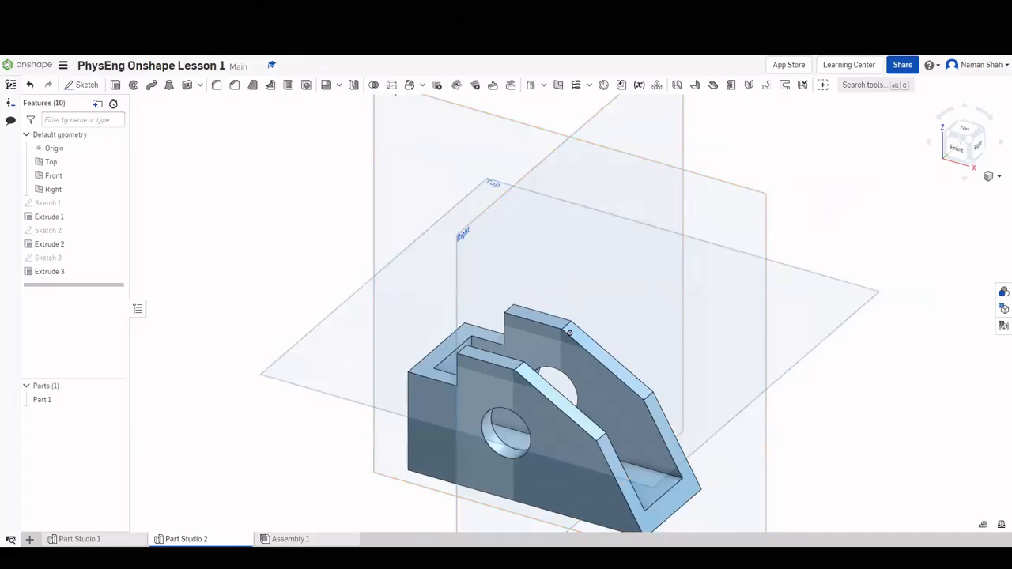
{"action": "key", "text": "ctrl+Tab"}
{"action": "key", "text": "ctrl+shift+Tab"}
{"action": "key", "text": "ctrl+Tab"}
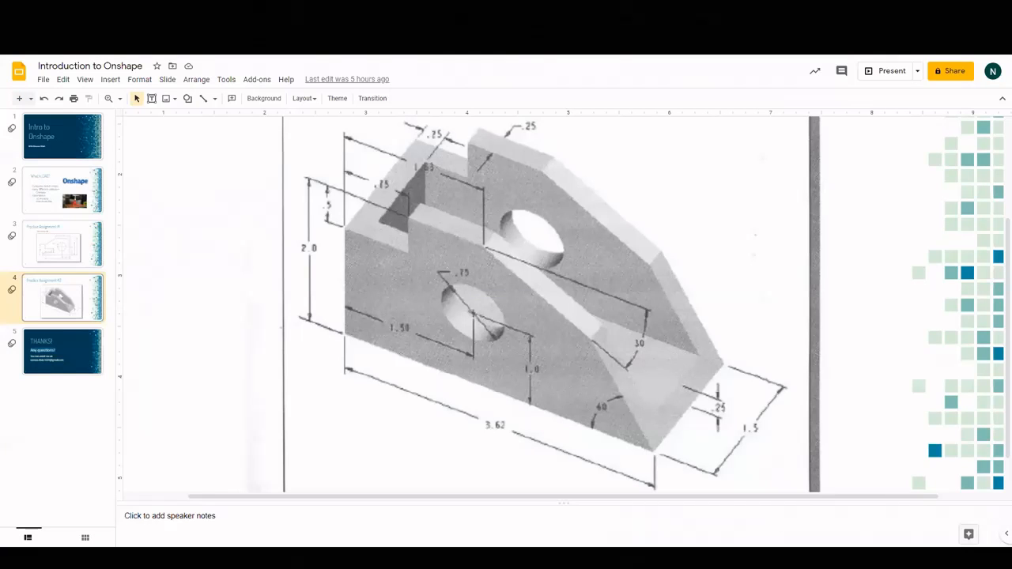
{"action": "key", "text": "ctrl+shift+Tab"}
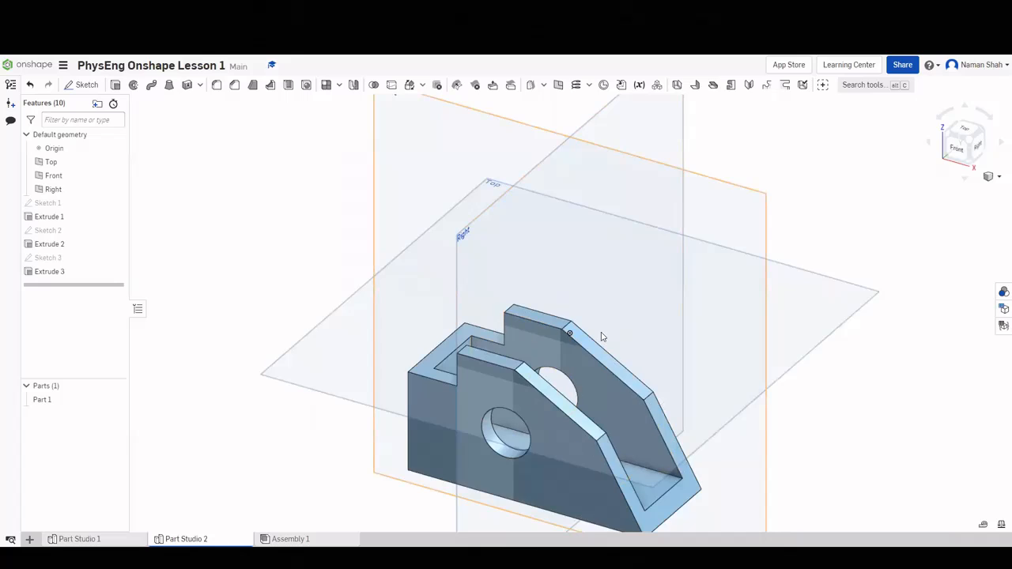
Orbit the bracket, return it to the isometric view and zoom in.
{"action": "mouse_move", "coordinate": [601, 334]}
{"action": "right_mouse_down"}
{"action": "mouse_move", "coordinate": [592, 369]}
{"action": "mouse_move", "coordinate": [623, 371]}
{"action": "mouse_move", "coordinate": [619, 340]}
{"action": "mouse_move", "coordinate": [571, 341]}
{"action": "right_mouse_up"}
{"action": "left_click", "coordinate": [954, 143]}
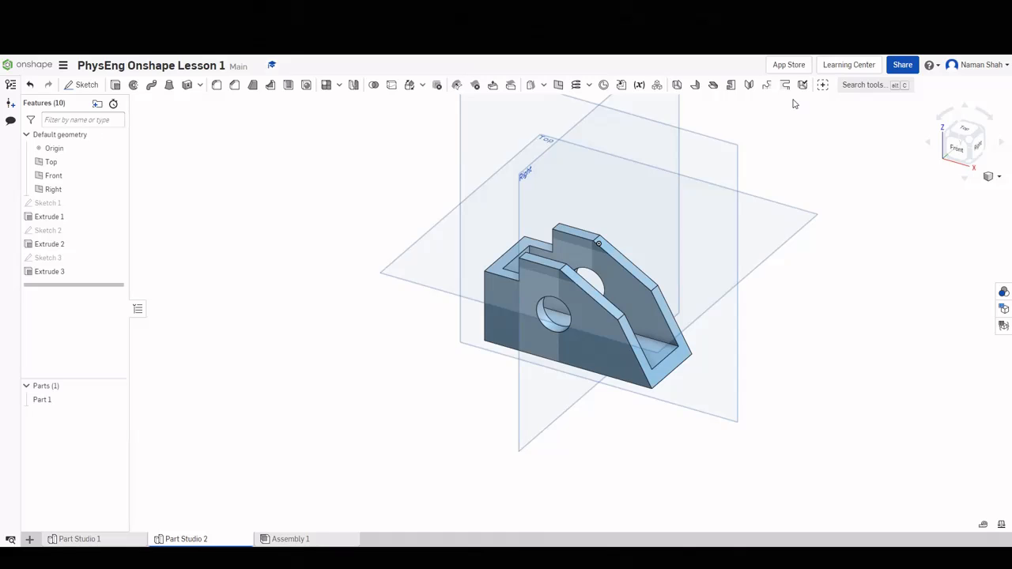
{"action": "scroll", "coordinate": [795, 104], "scroll_direction": "up", "scroll_amount": 2}
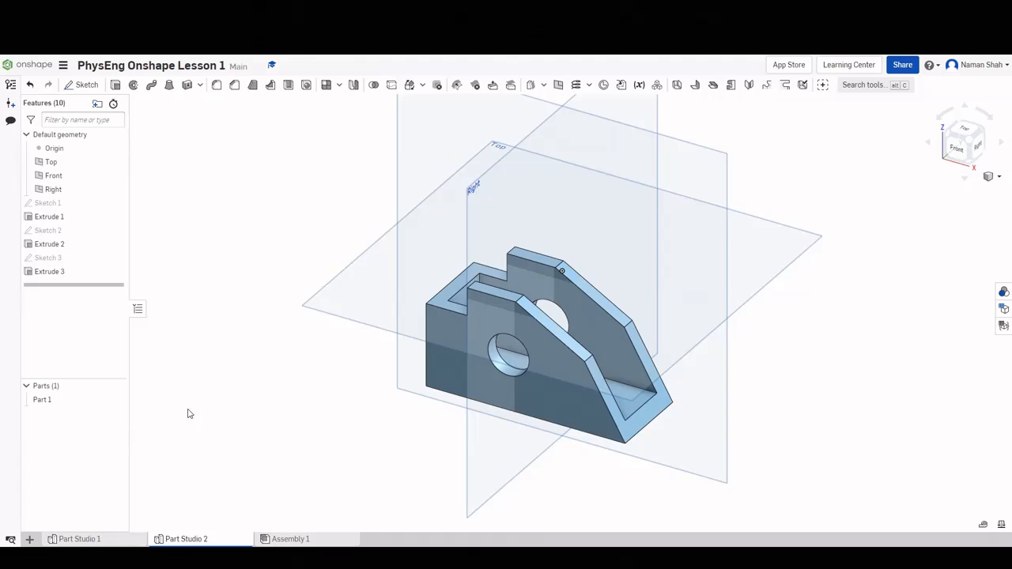
Create Drawing 1 from the ANSI_A_INCH template with no views.
{"action": "left_click", "coordinate": [30, 540]}
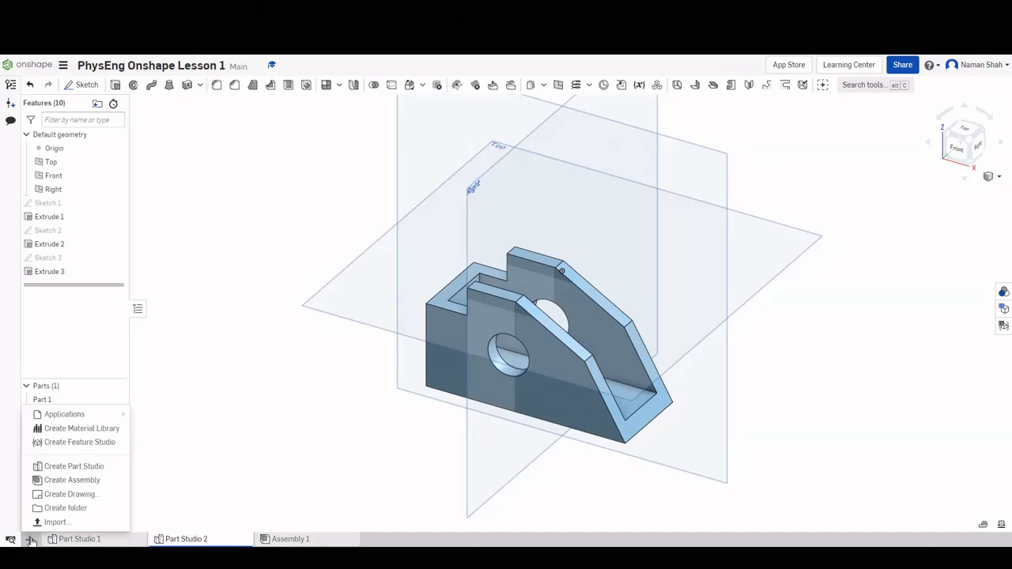
{"action": "left_click", "coordinate": [51, 497]}
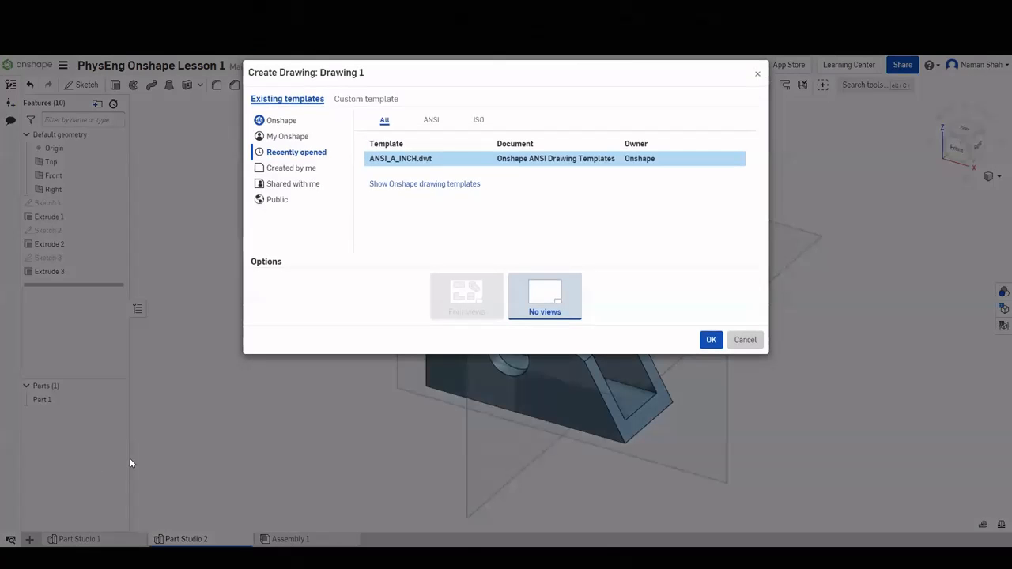
{"action": "left_click", "coordinate": [710, 342]}
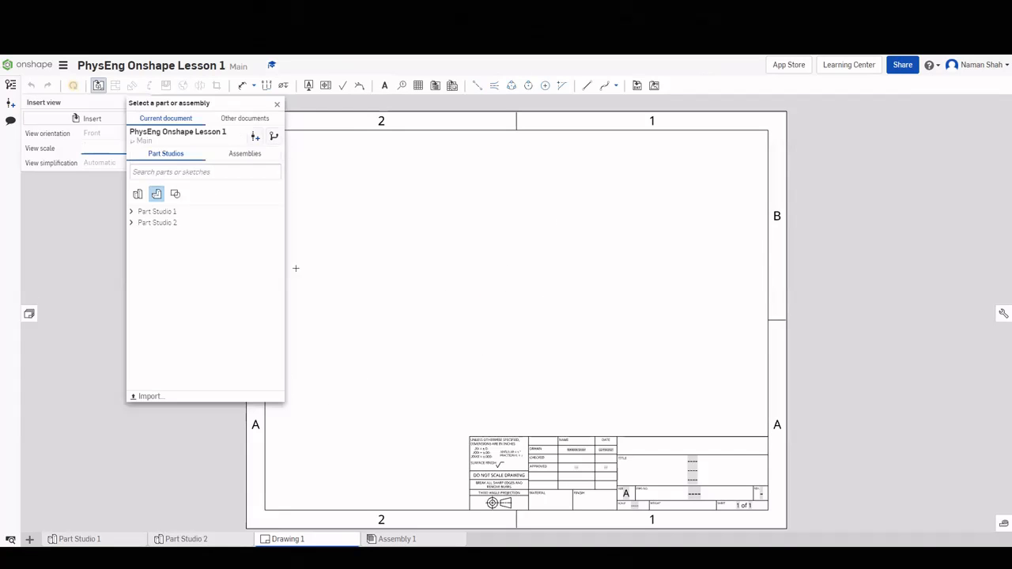
Place a 1:1 front view of Part 1 from Part Studio 2 on the sheet's lower left.
{"action": "left_click", "coordinate": [131, 224]}
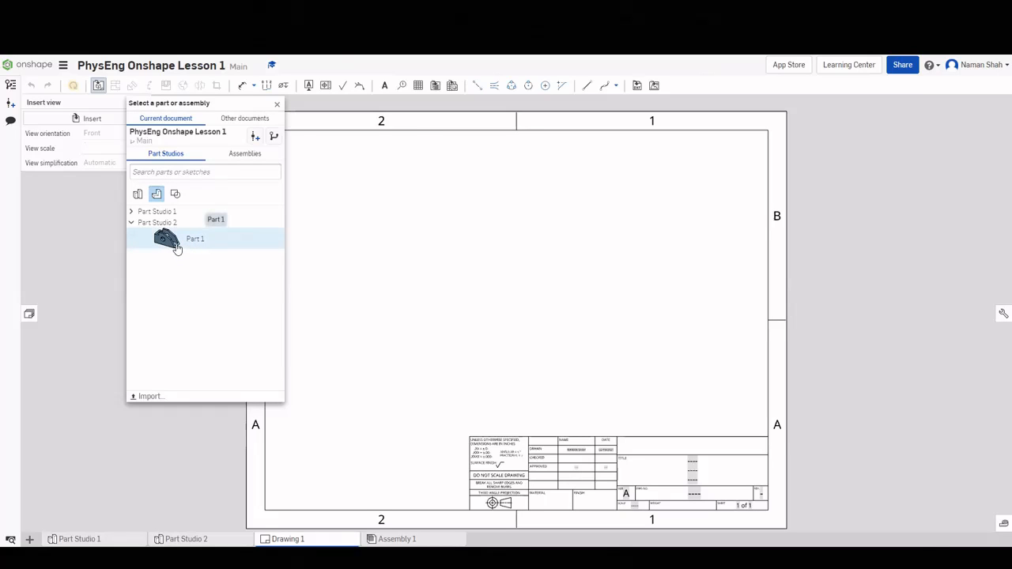
{"action": "left_click", "coordinate": [176, 249]}
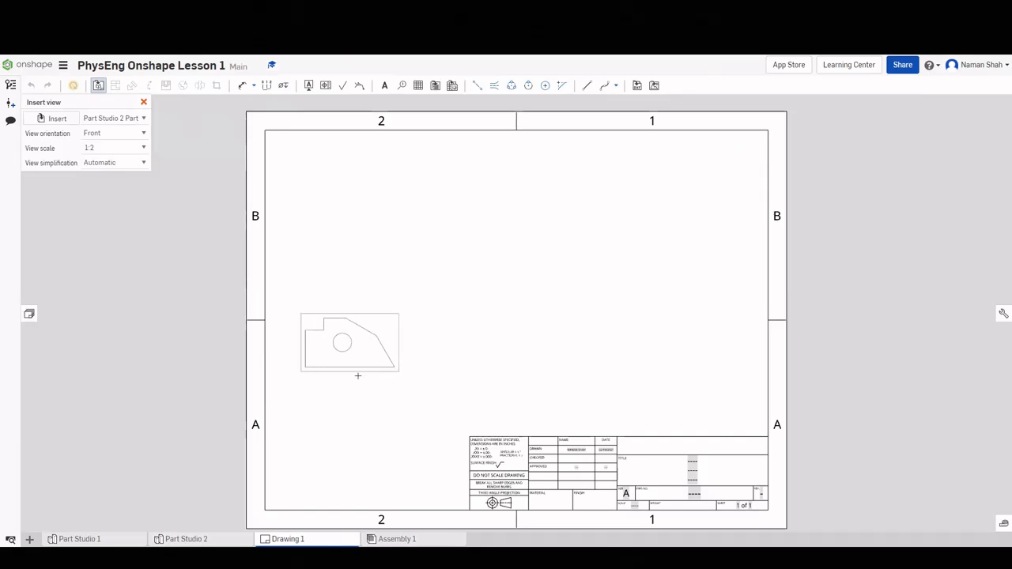
{"action": "left_click", "coordinate": [98, 148]}
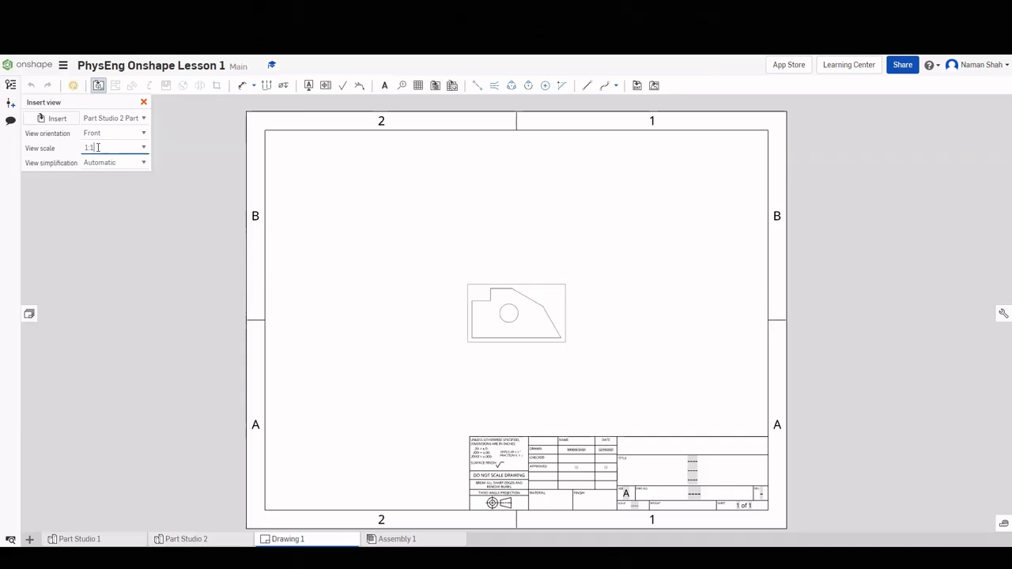
{"action": "key", "text": "Return"}
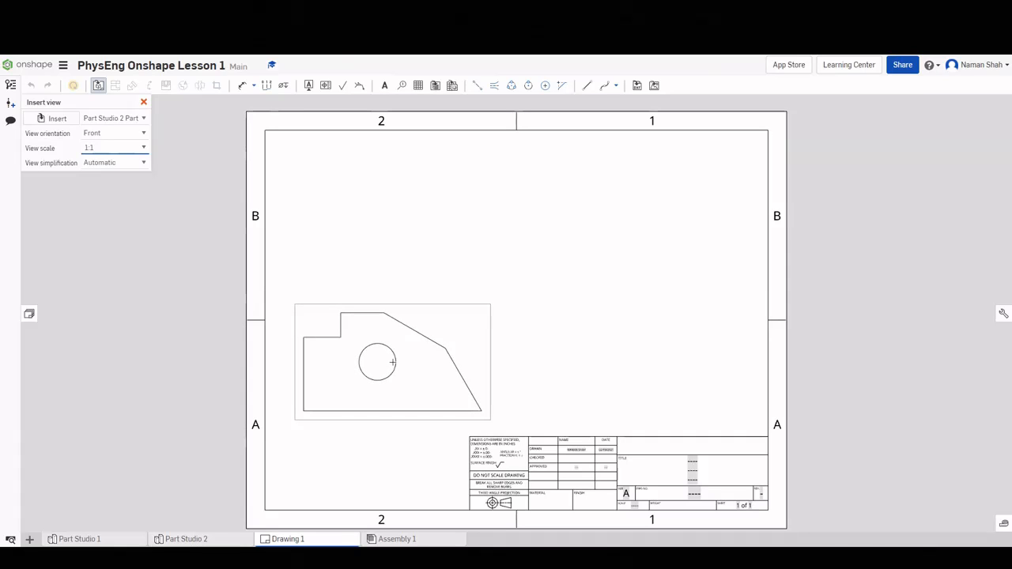
{"action": "left_click", "coordinate": [395, 361]}
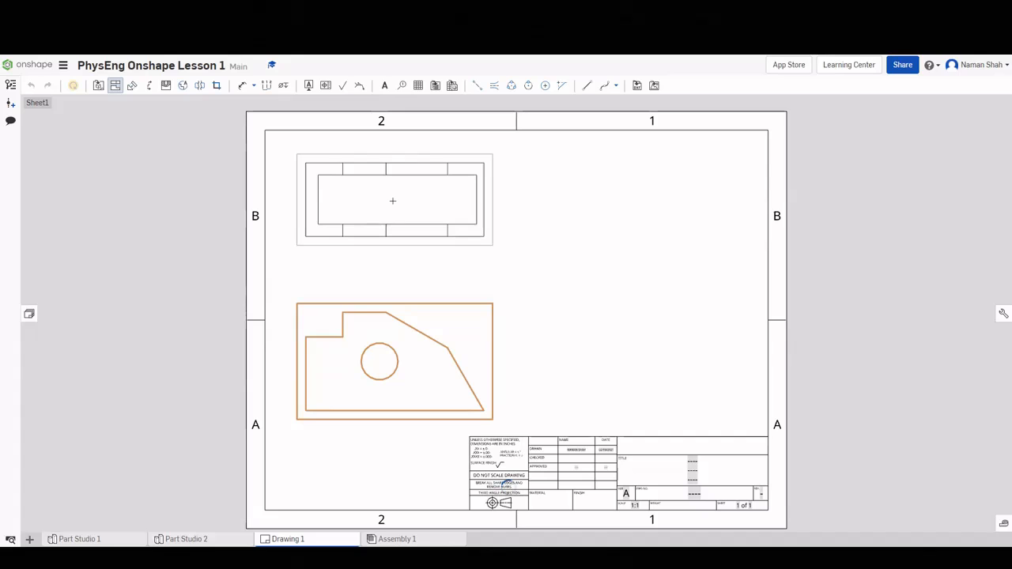
Project top, right-side and isometric views from the front view, then shift the group left.
{"action": "left_click", "coordinate": [388, 268]}
{"action": "left_click", "coordinate": [418, 362]}
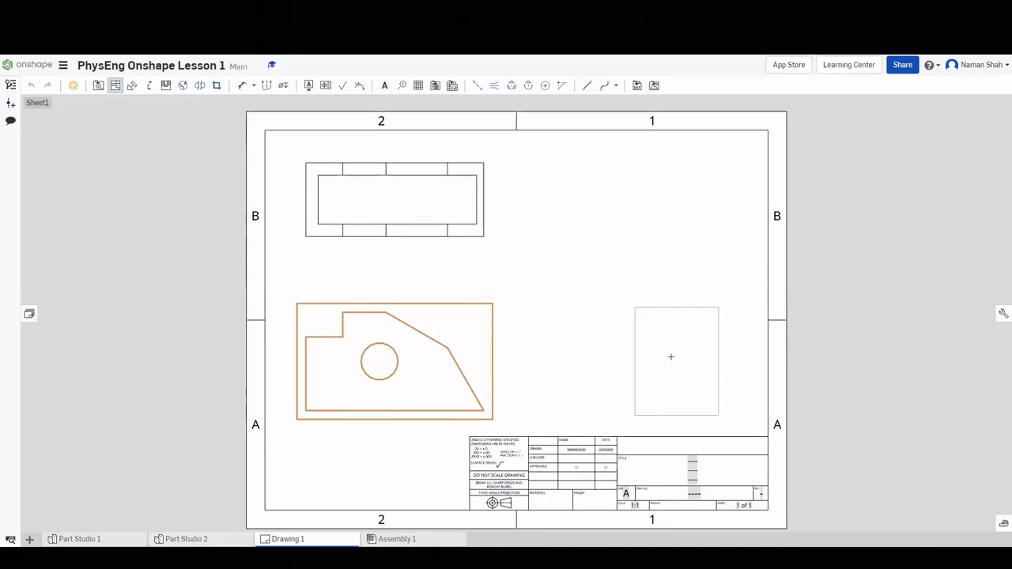
{"action": "left_click", "coordinate": [435, 372]}
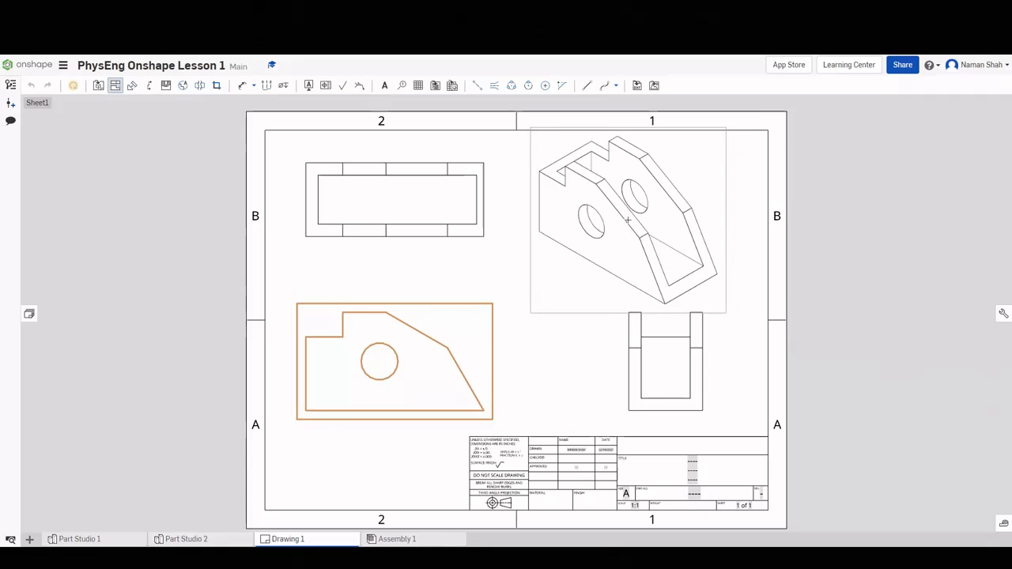
{"action": "left_click", "coordinate": [628, 220]}
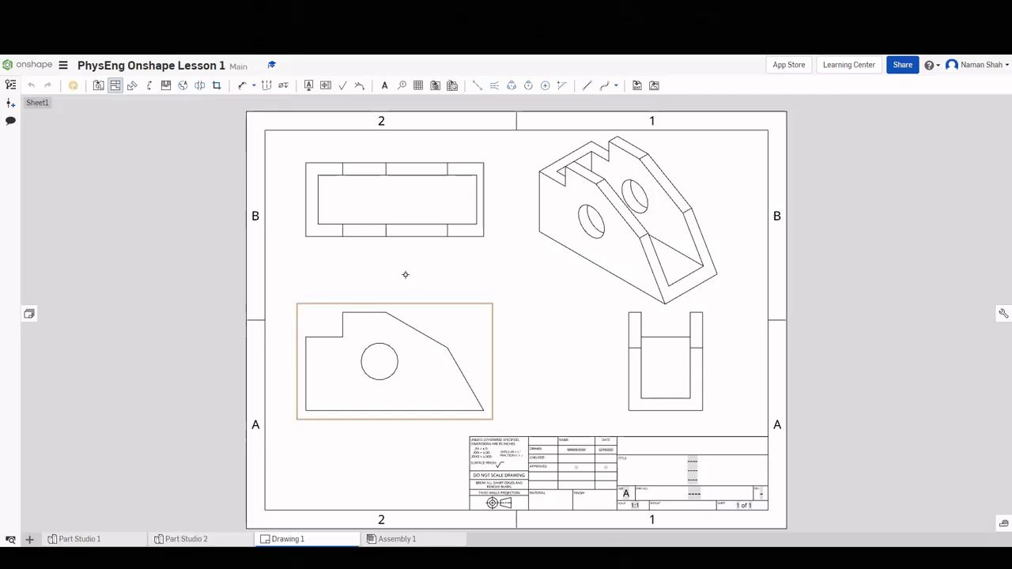
{"action": "key", "text": "Escape"}
{"action": "left_click_drag", "start_coordinate": [450, 329], "coordinate": [441, 330]}
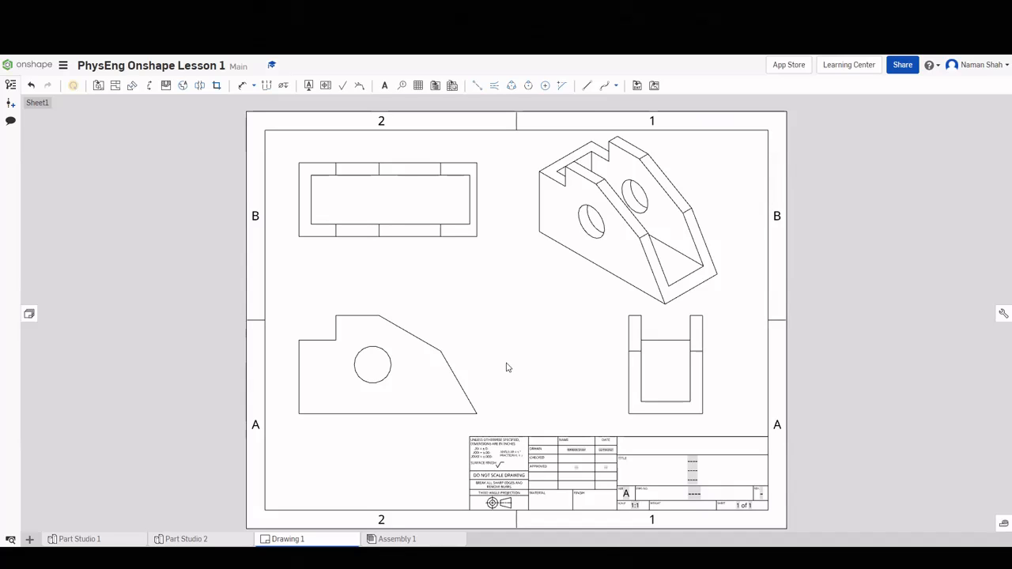
Dimension the front view's overall size: 1.500 left height, 3.620 length, 2.000 height.
{"action": "left_click", "coordinate": [245, 90]}
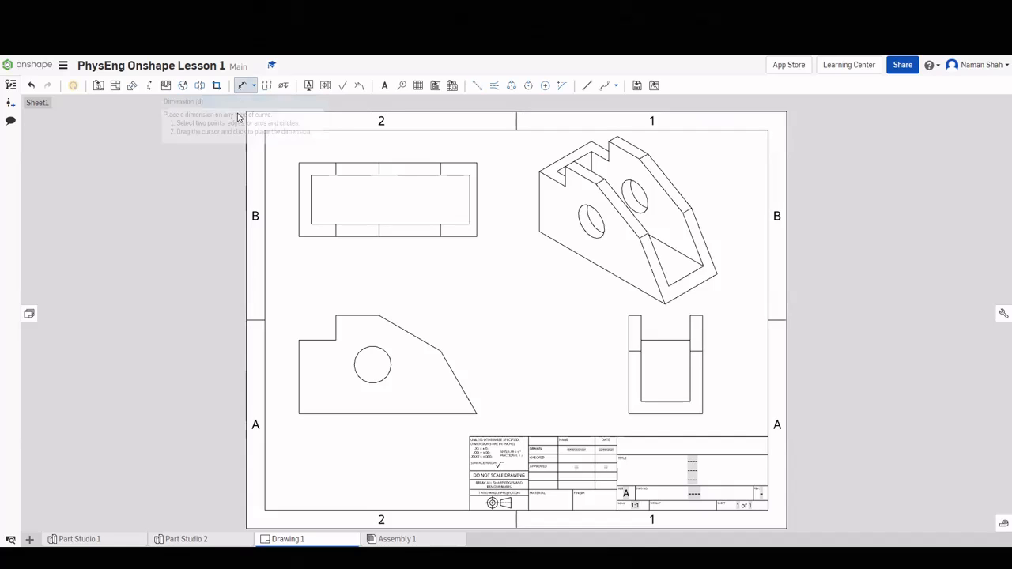
{"action": "left_click", "coordinate": [299, 368]}
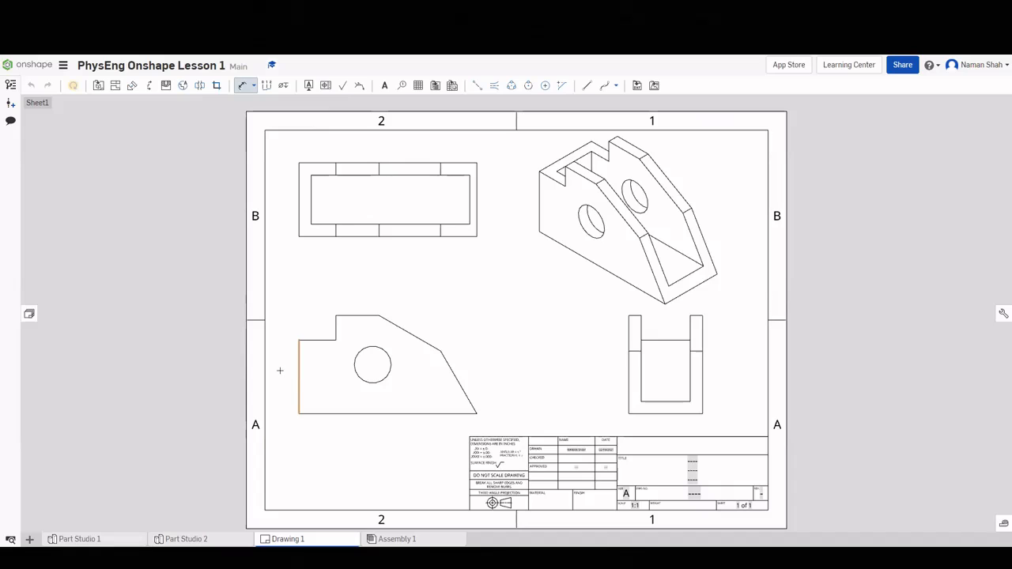
{"action": "left_click", "coordinate": [281, 370]}
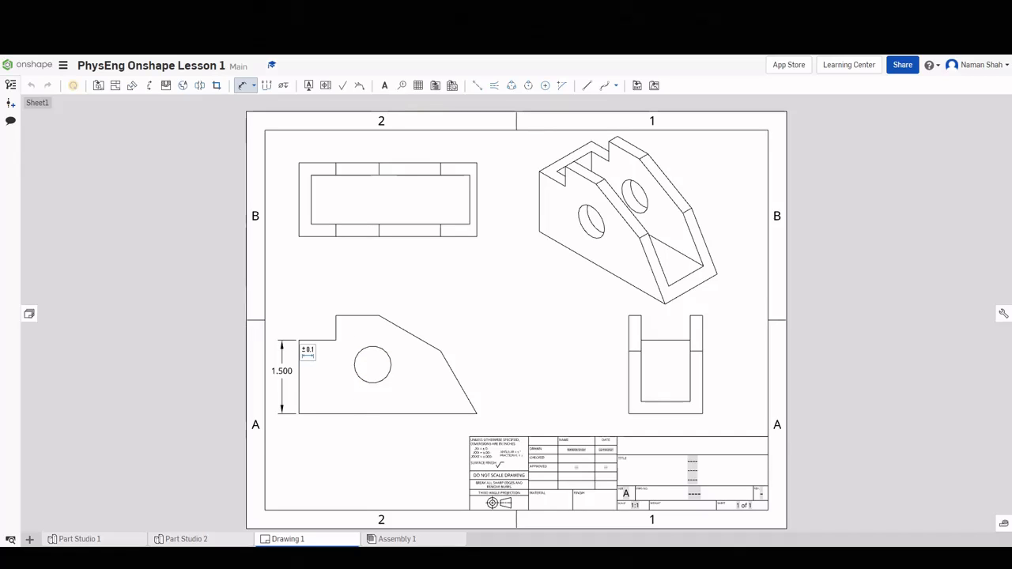
{"action": "left_click", "coordinate": [342, 417]}
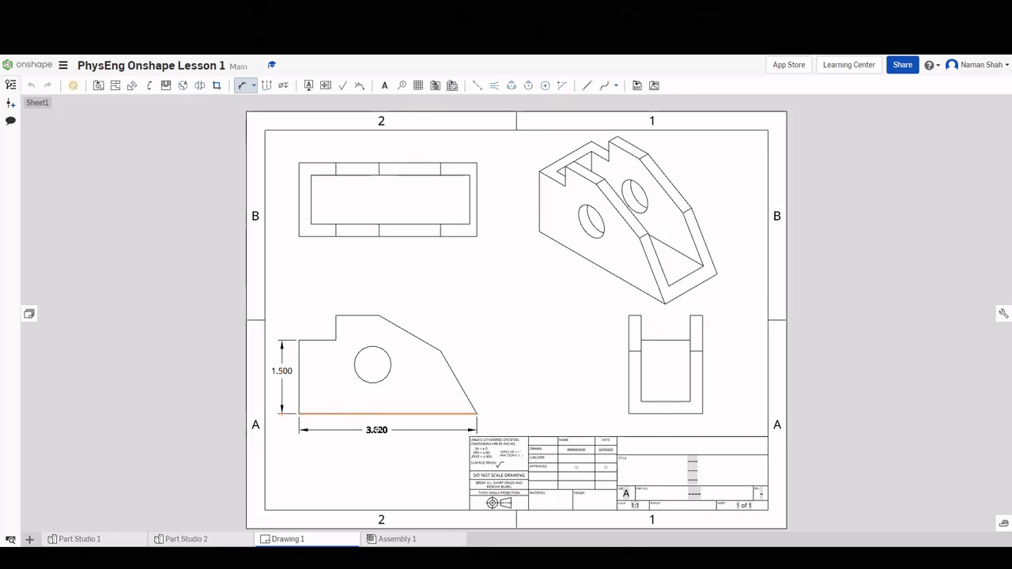
{"action": "left_click", "coordinate": [371, 430]}
{"action": "left_click", "coordinate": [334, 416]}
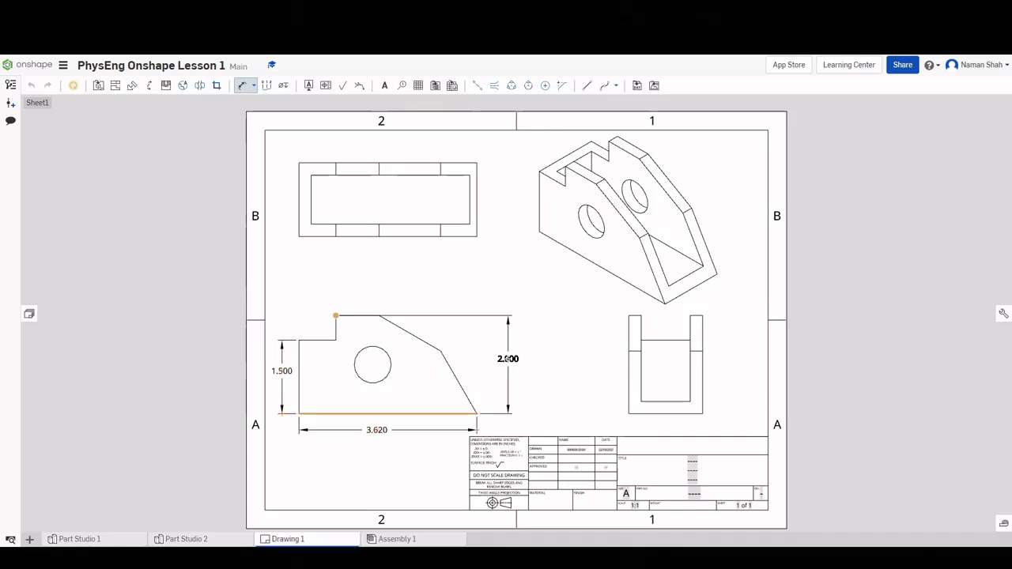
{"action": "left_click", "coordinate": [507, 359]}
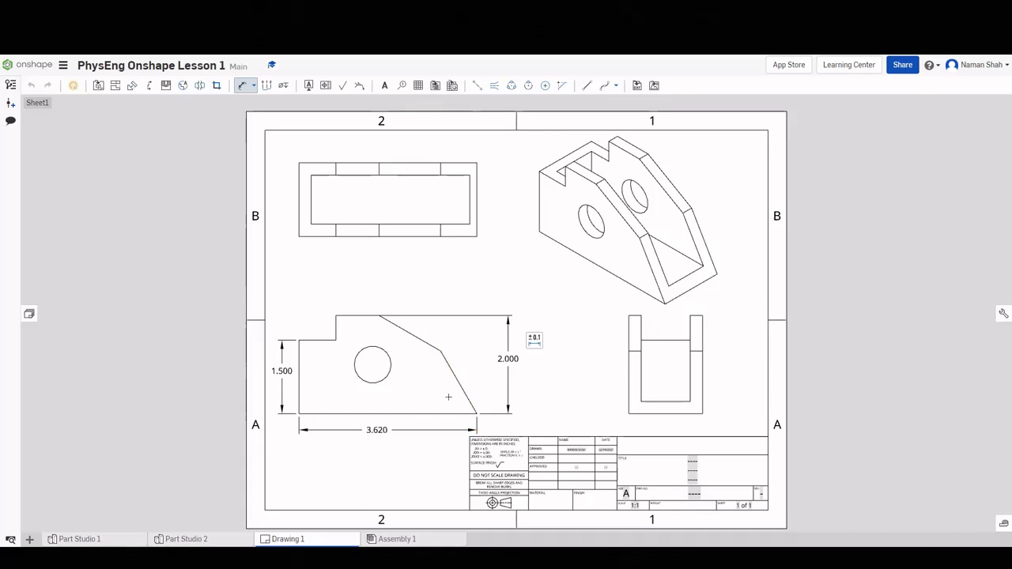
Add the 60.0° angle between the lower slanted edge and the bottom edge.
{"action": "left_click", "coordinate": [461, 388]}
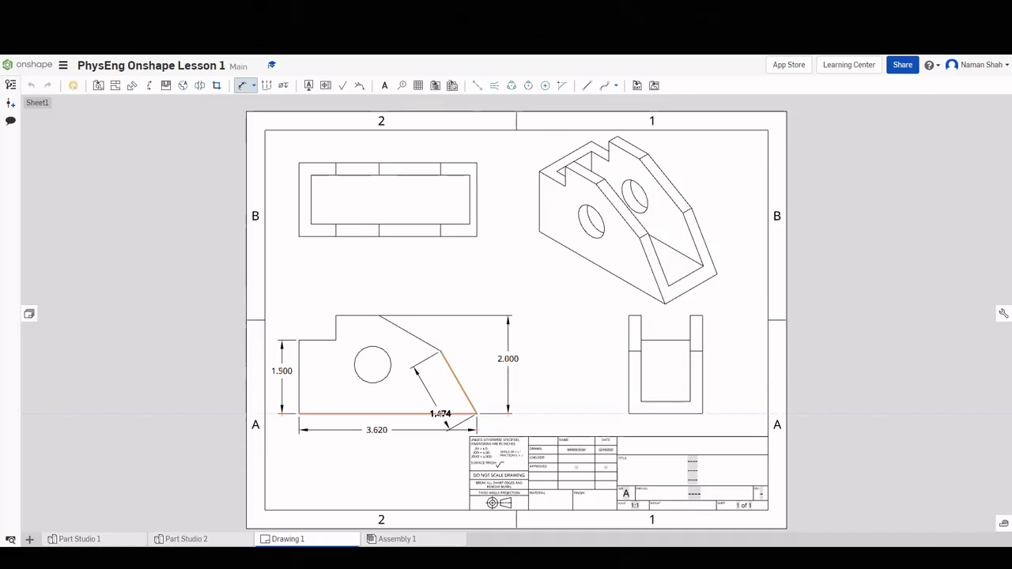
{"action": "left_click", "coordinate": [441, 413]}
{"action": "left_click", "coordinate": [445, 398]}
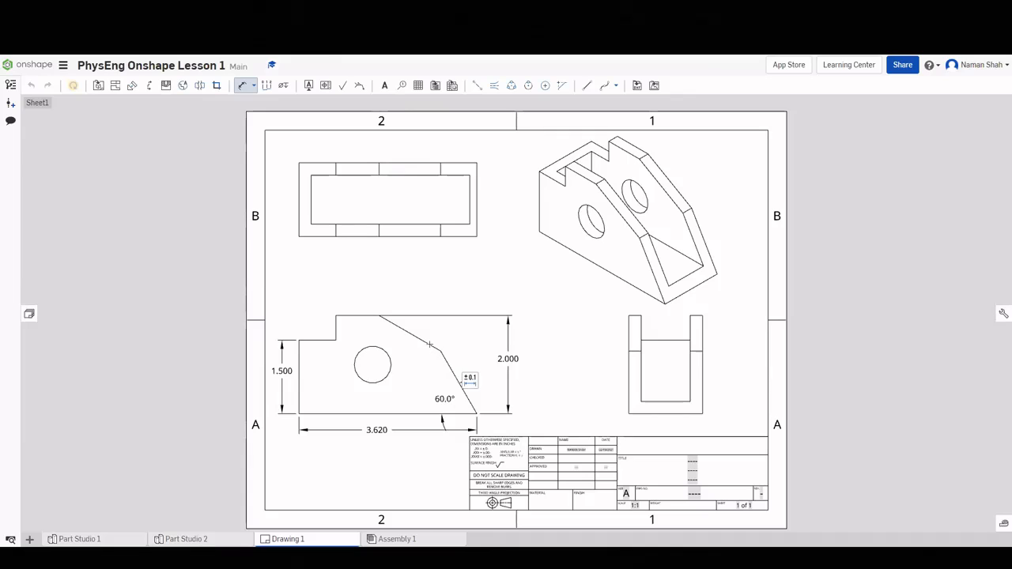
{"action": "left_click", "coordinate": [427, 341]}
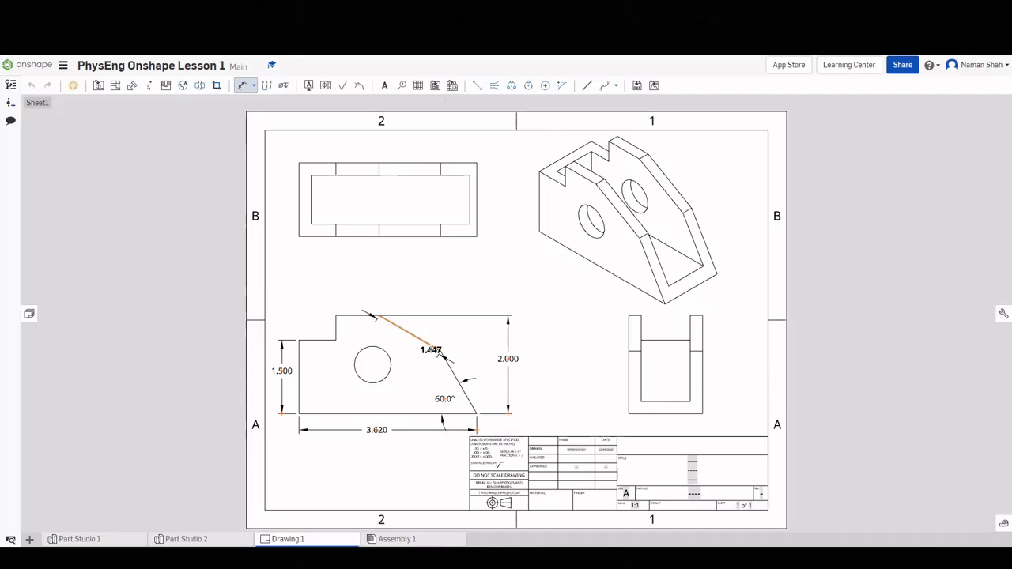
{"action": "key", "text": "Escape"}
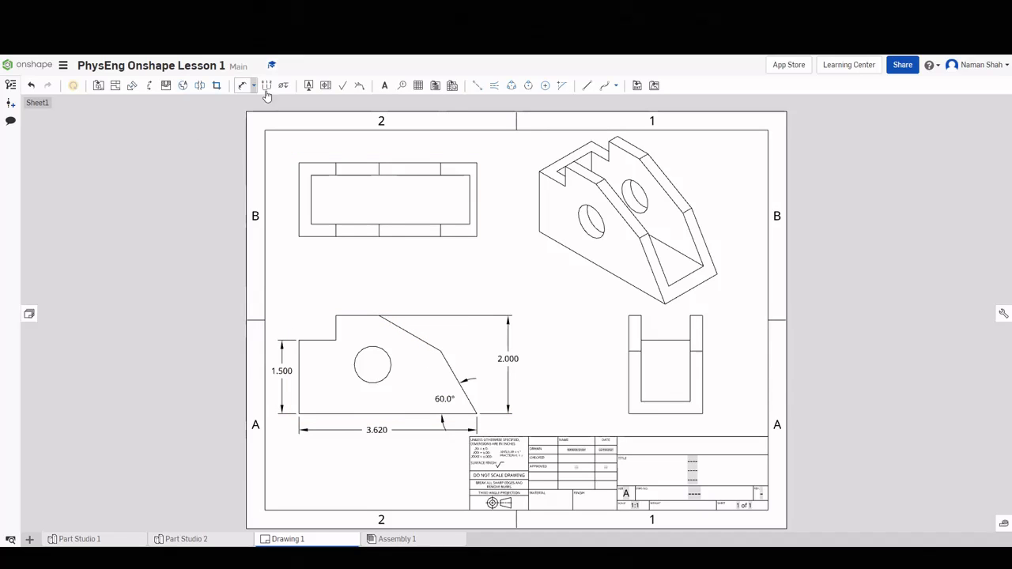
Add 150.0° angles at the top edge and between the two slanted edges.
{"action": "left_click", "coordinate": [243, 85]}
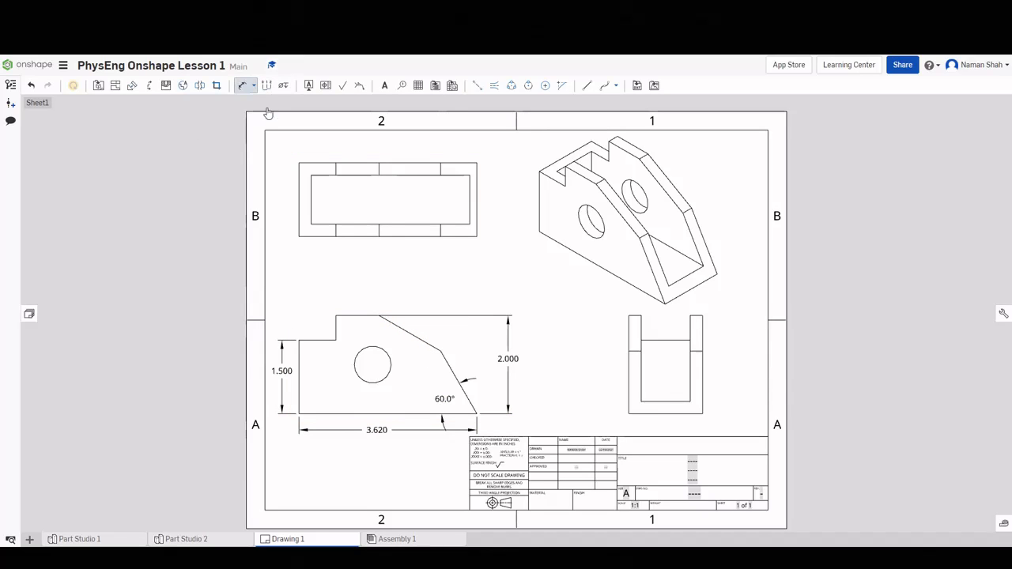
{"action": "left_click", "coordinate": [394, 324]}
{"action": "left_click", "coordinate": [372, 317]}
{"action": "left_click", "coordinate": [373, 322]}
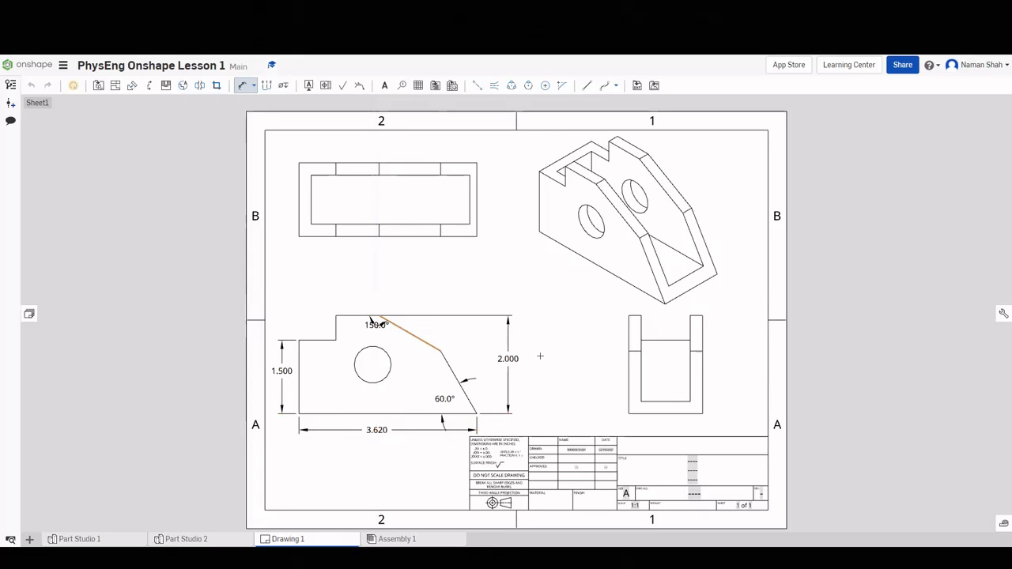
{"action": "left_click", "coordinate": [428, 344]}
{"action": "left_click", "coordinate": [458, 379]}
{"action": "left_click", "coordinate": [432, 360]}
Dimension the step .750 and .500 and the top edge .880, then move the upper 150.0° label.
{"action": "left_click", "coordinate": [317, 340]}
{"action": "left_click", "coordinate": [317, 332]}
{"action": "left_click", "coordinate": [336, 328]}
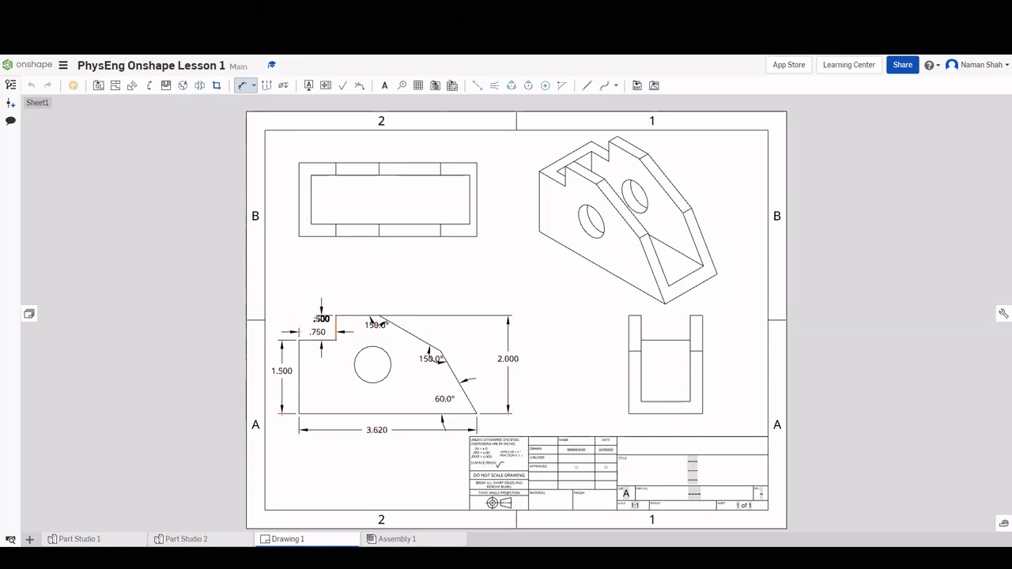
{"action": "left_click", "coordinate": [296, 295]}
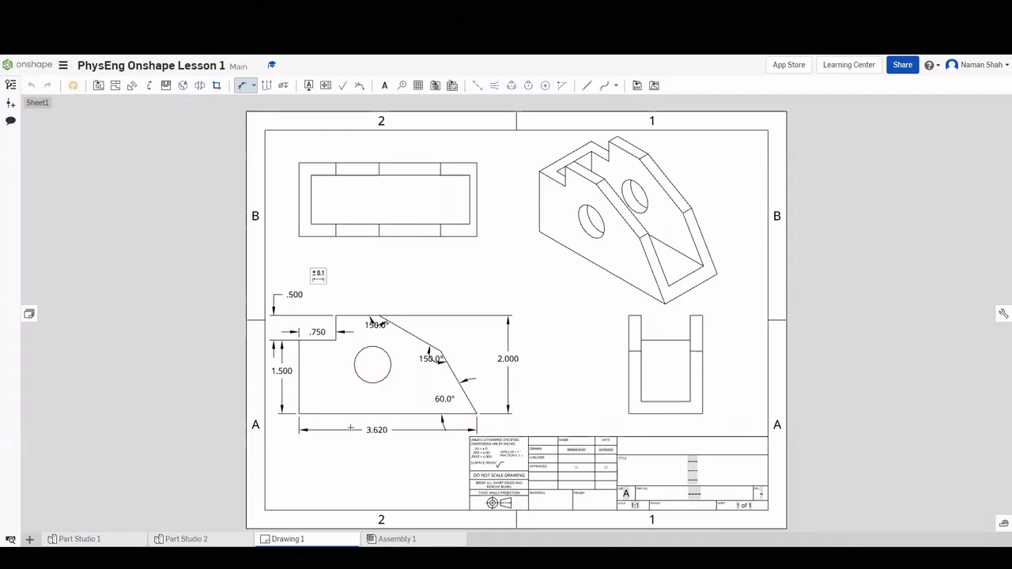
{"action": "left_click", "coordinate": [354, 313]}
{"action": "left_click", "coordinate": [358, 302]}
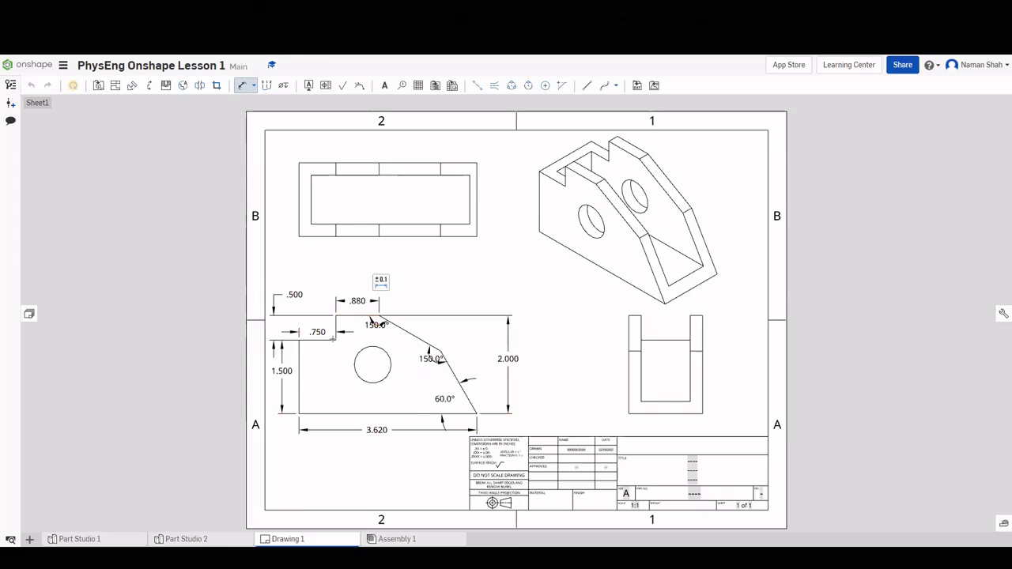
{"action": "left_click", "coordinate": [300, 349]}
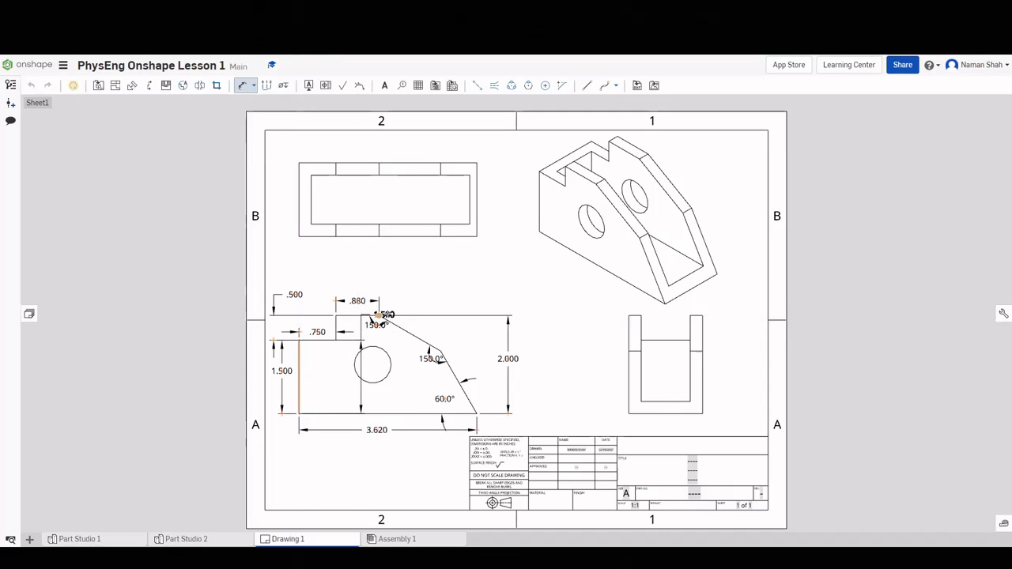
{"action": "key", "text": "Escape"}
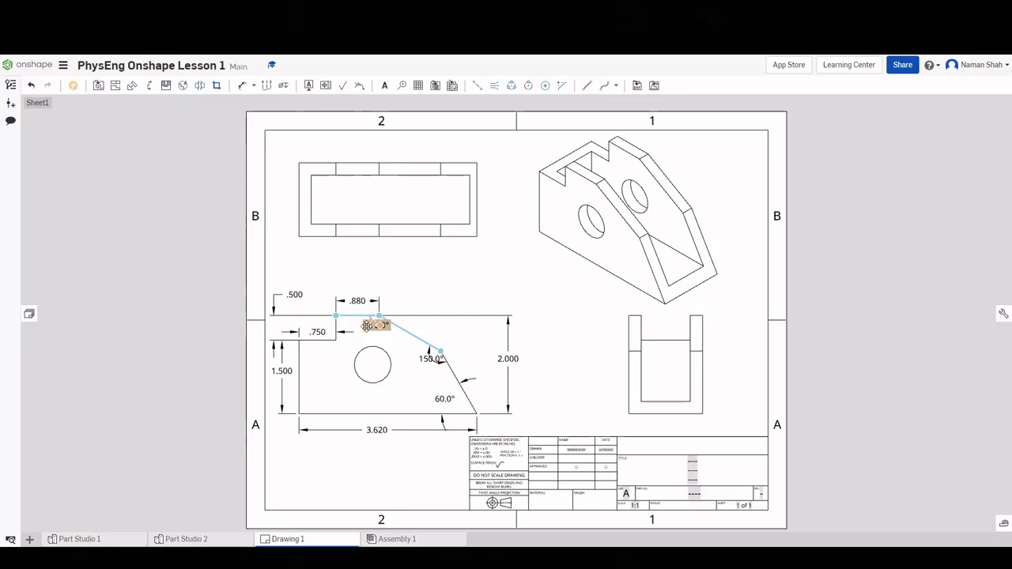
{"action": "left_click_drag", "start_coordinate": [367, 338], "coordinate": [386, 347]}
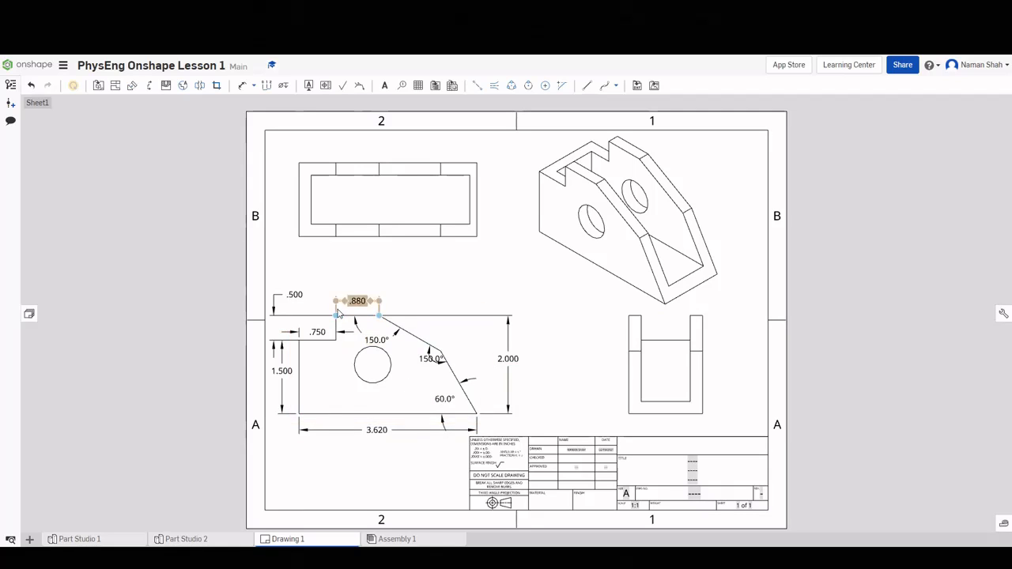
Locate the hole at 1.000 from the bottom and 1.500 from the left, with Ø.750 diameter.
{"action": "left_click", "coordinate": [243, 87]}
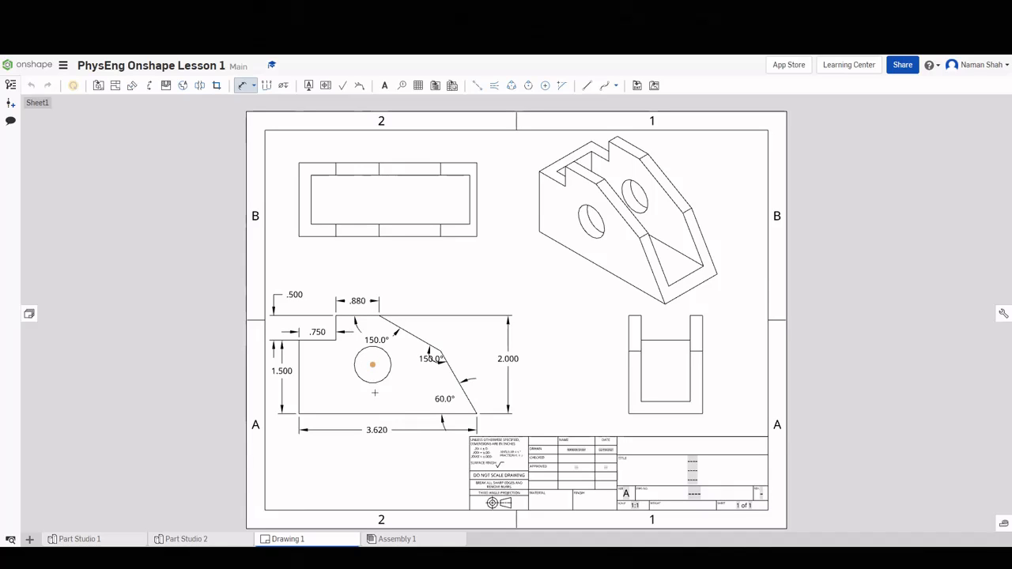
{"action": "left_click", "coordinate": [374, 413]}
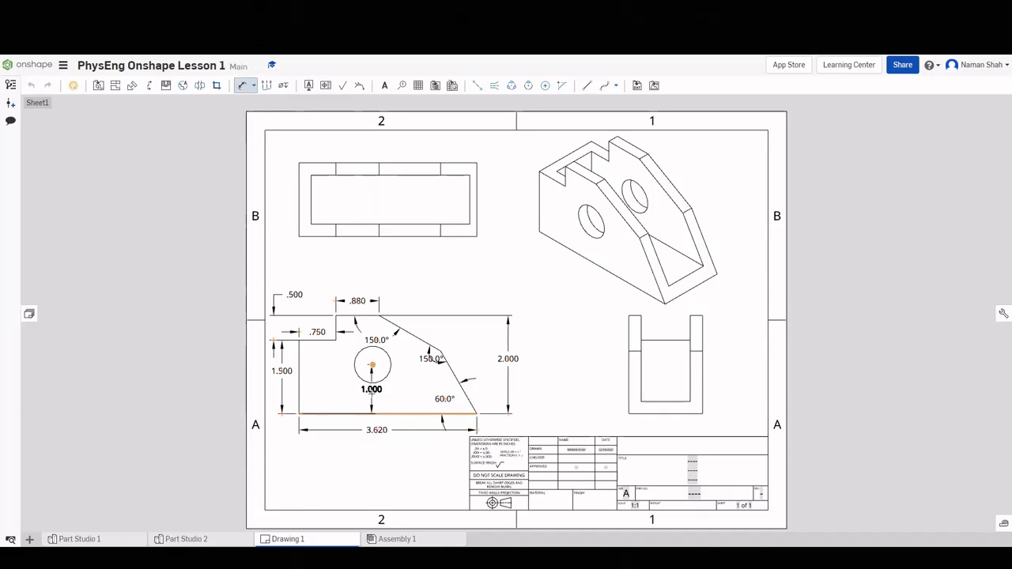
{"action": "left_click", "coordinate": [372, 389]}
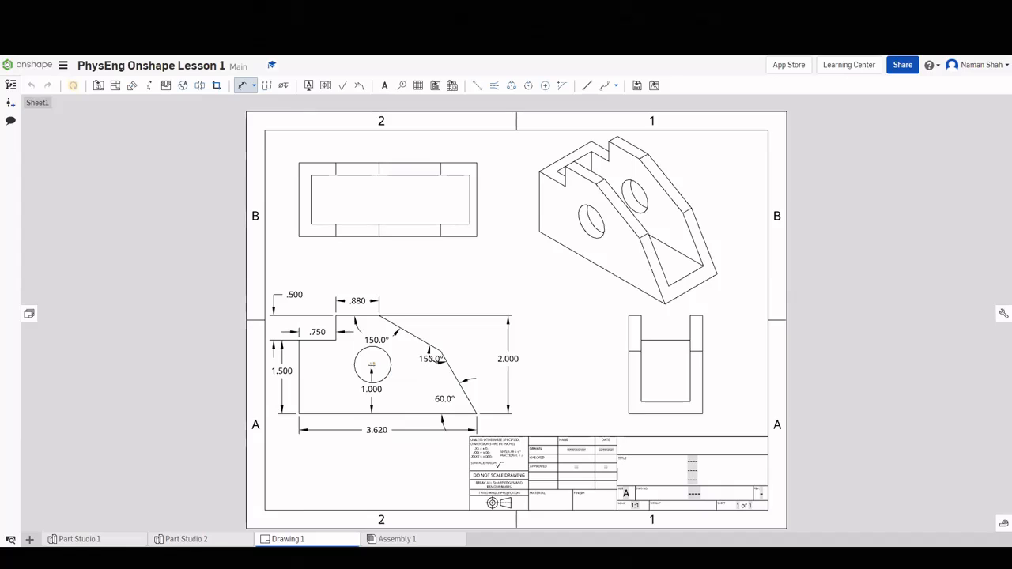
{"action": "left_click", "coordinate": [300, 364]}
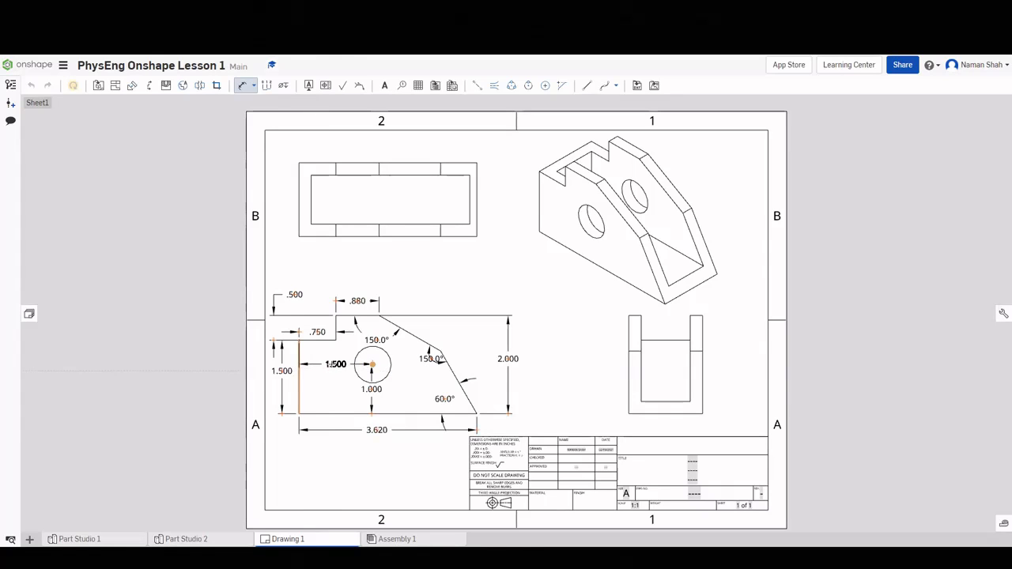
{"action": "left_click", "coordinate": [332, 364]}
{"action": "left_click", "coordinate": [389, 370]}
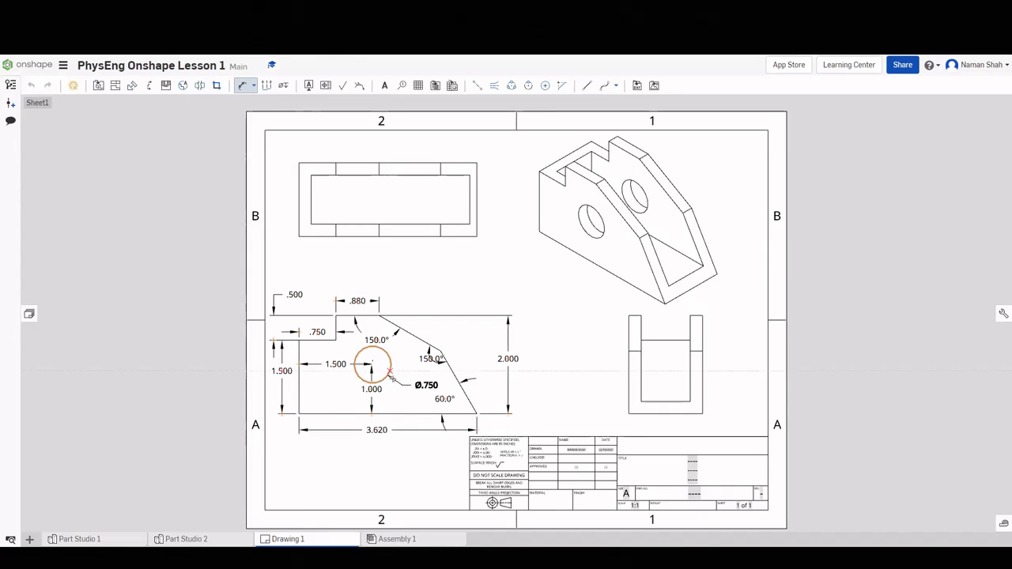
{"action": "left_click", "coordinate": [394, 380]}
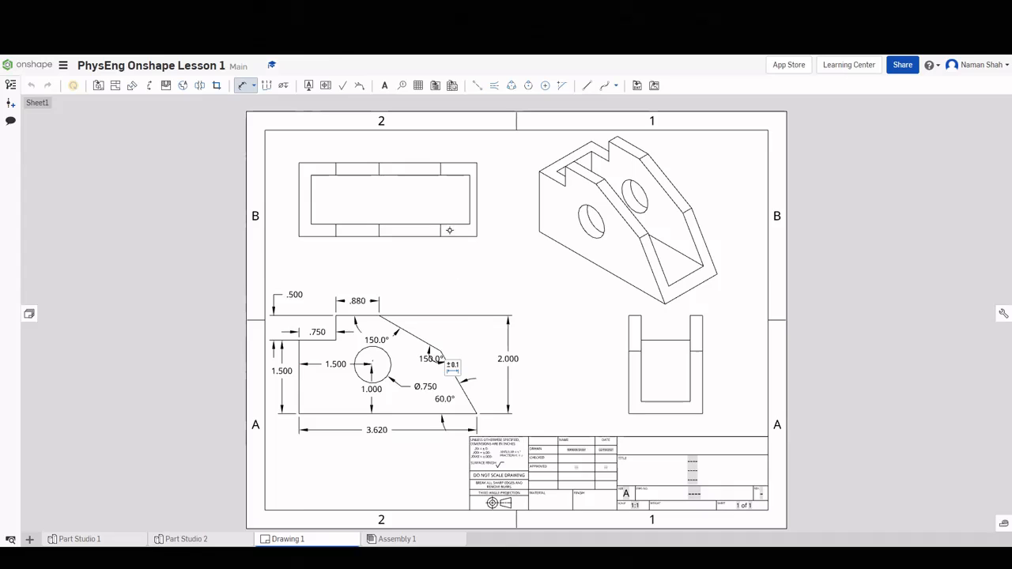
Add a .250 wall-thickness dimension to the top view's left wall.
{"action": "left_click", "coordinate": [620, 356]}
{"action": "left_click", "coordinate": [311, 216]}
{"action": "left_click", "coordinate": [300, 210]}
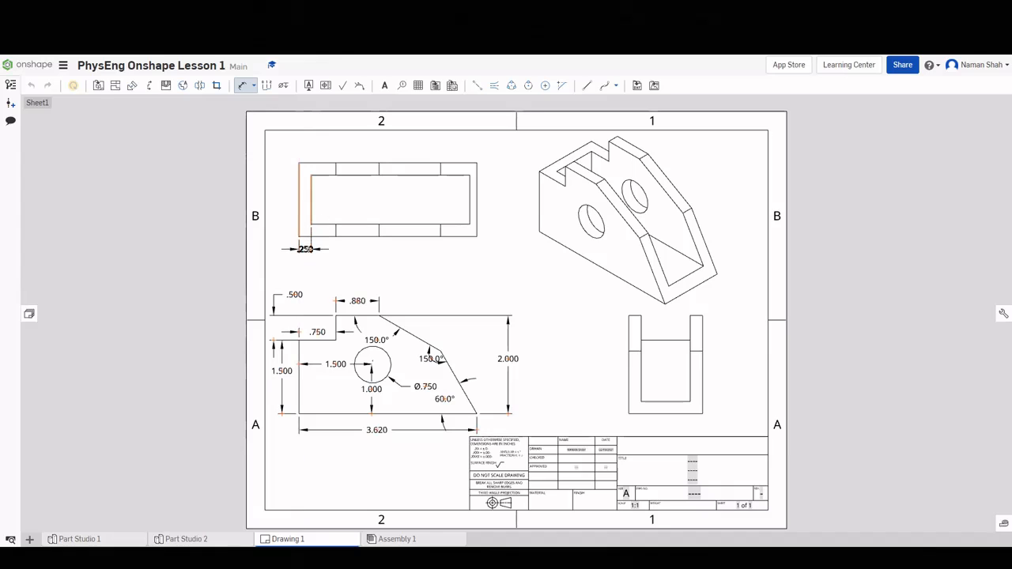
{"action": "left_click", "coordinate": [306, 258]}
{"action": "key", "text": "Escape"}
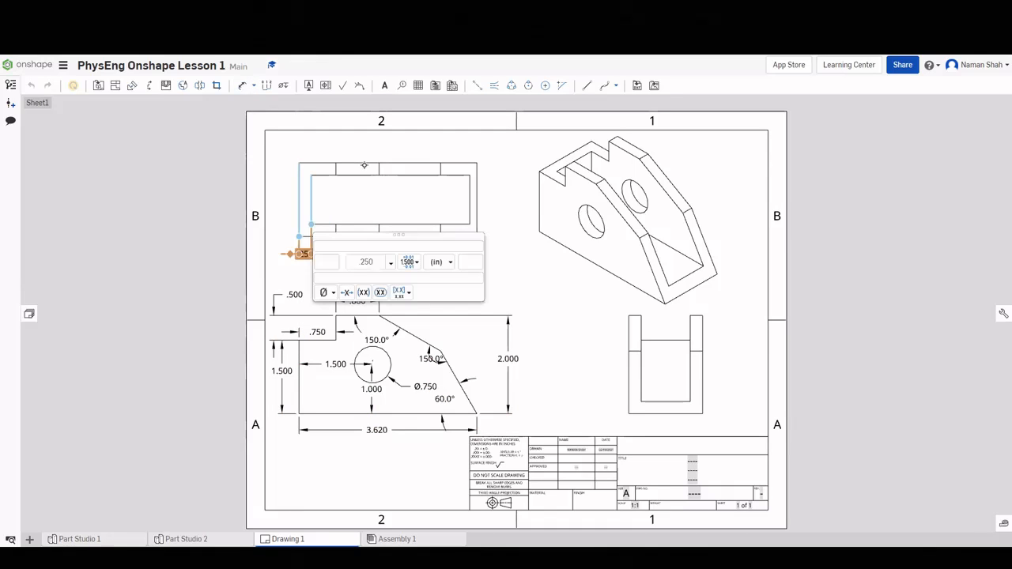
{"action": "left_click", "coordinate": [365, 188]}
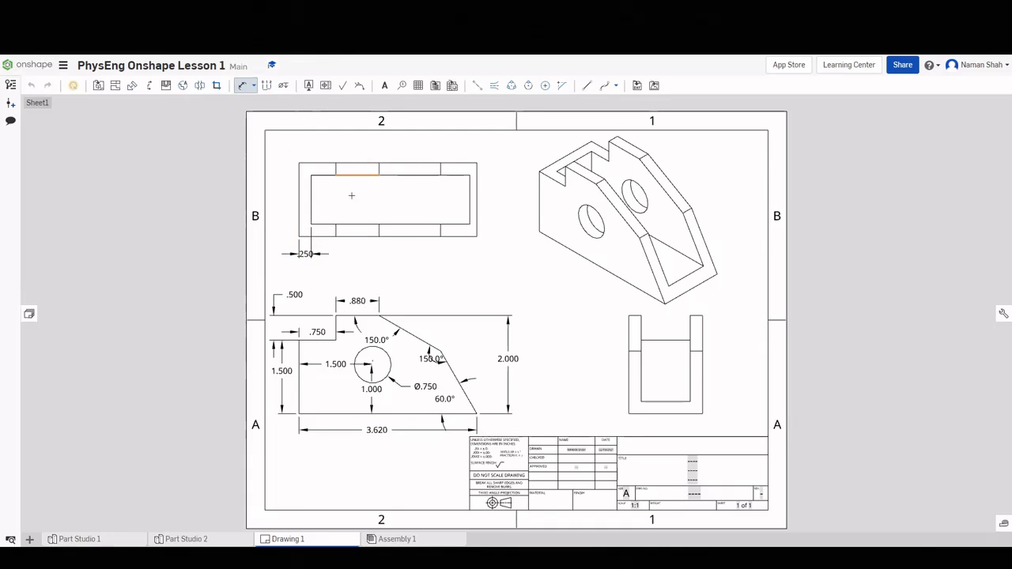
{"action": "left_click", "coordinate": [311, 257]}
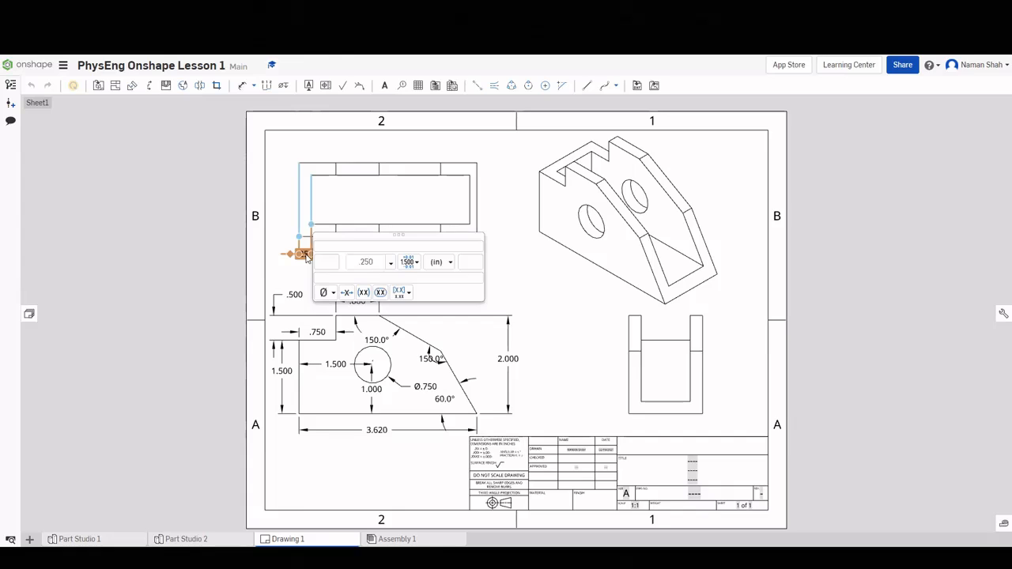
{"action": "key", "text": "d"}
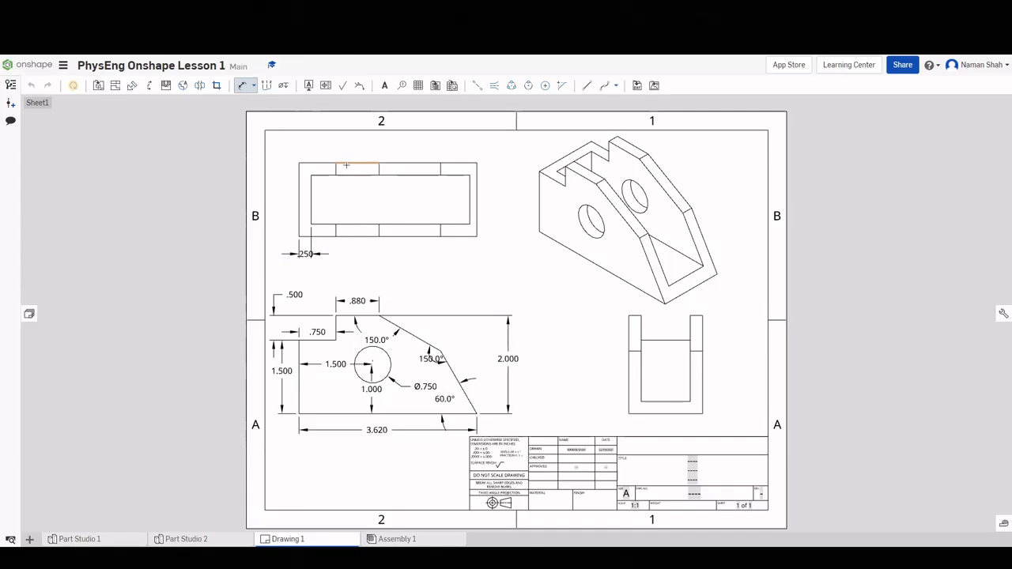
Add a .250 dimension to the top view's top wall and shift the lower .250 label right.
{"action": "left_click", "coordinate": [345, 165]}
{"action": "left_click", "coordinate": [346, 175]}
{"action": "left_click", "coordinate": [499, 169]}
{"action": "key", "text": "Escape"}
{"action": "left_click_drag", "start_coordinate": [306, 255], "coordinate": [346, 261]}
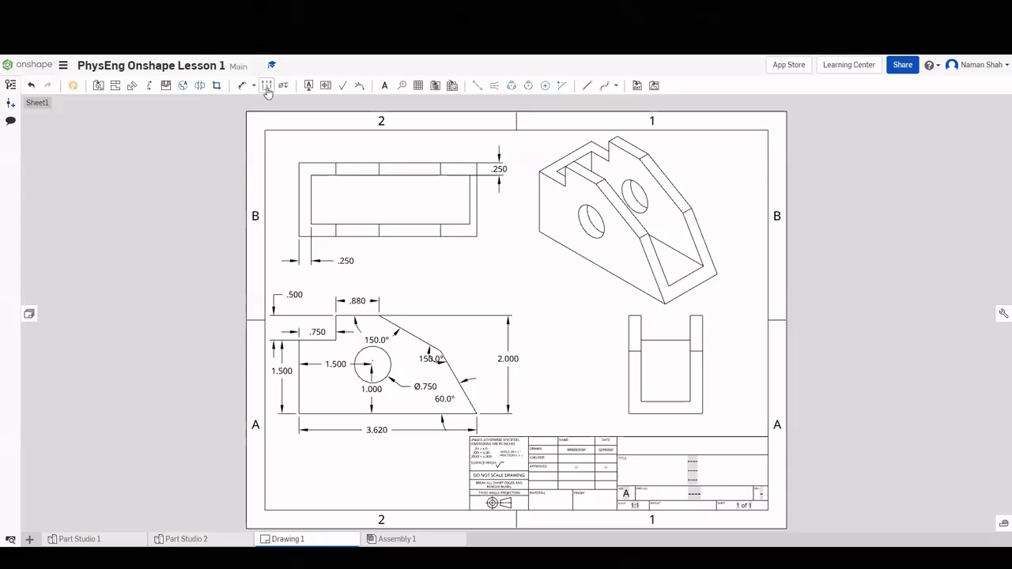
{"action": "left_click", "coordinate": [243, 85]}
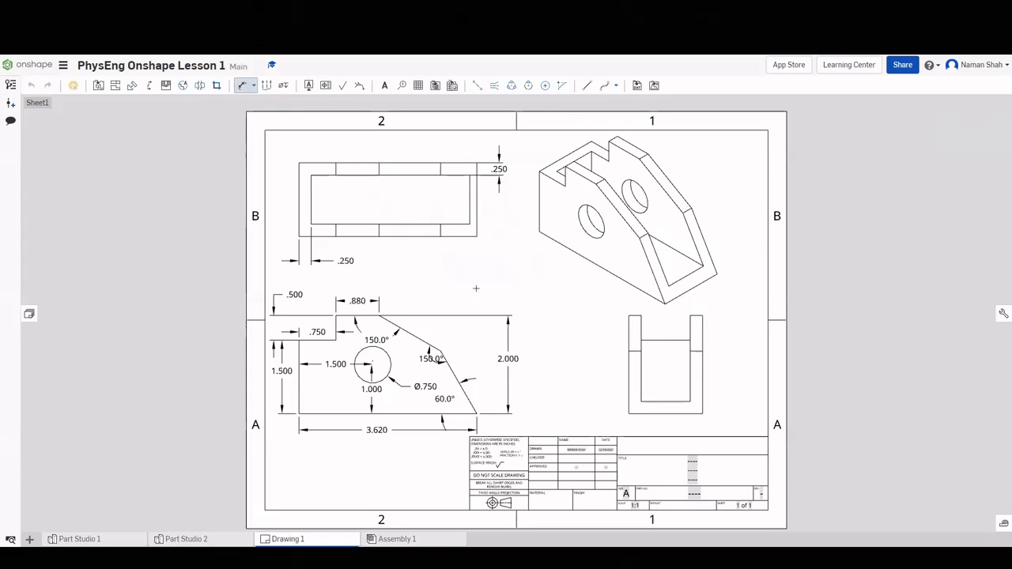
Dimension the side view's .250 base thickness, nudge it right, and add the 1.500 overall width.
{"action": "left_click", "coordinate": [670, 412]}
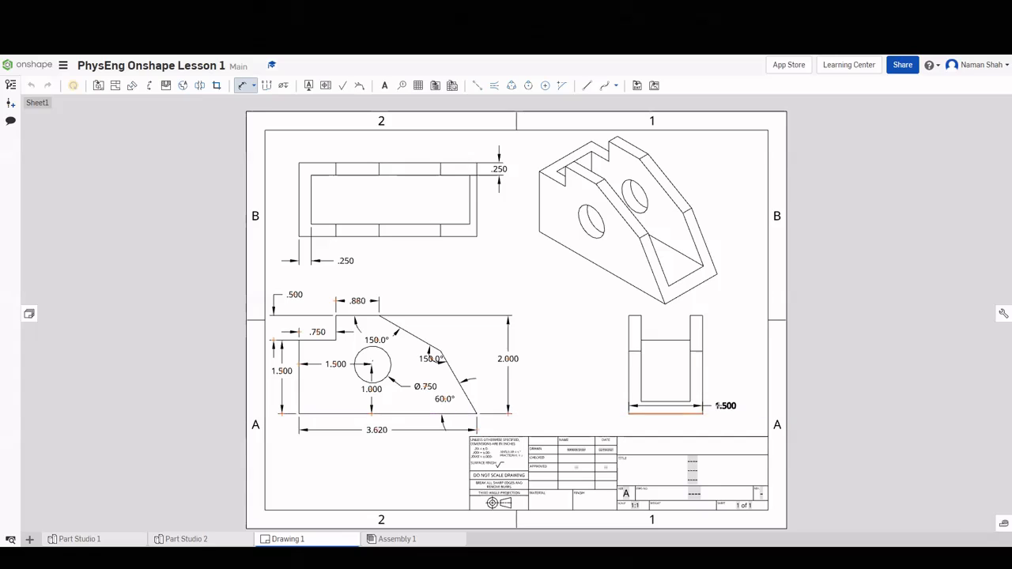
{"action": "left_click", "coordinate": [671, 402]}
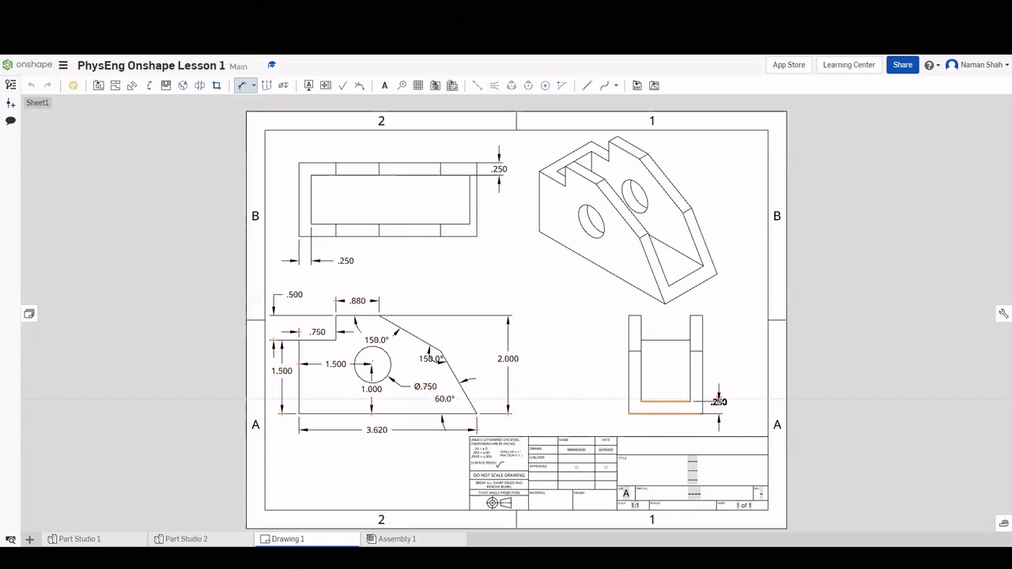
{"action": "left_click", "coordinate": [722, 404]}
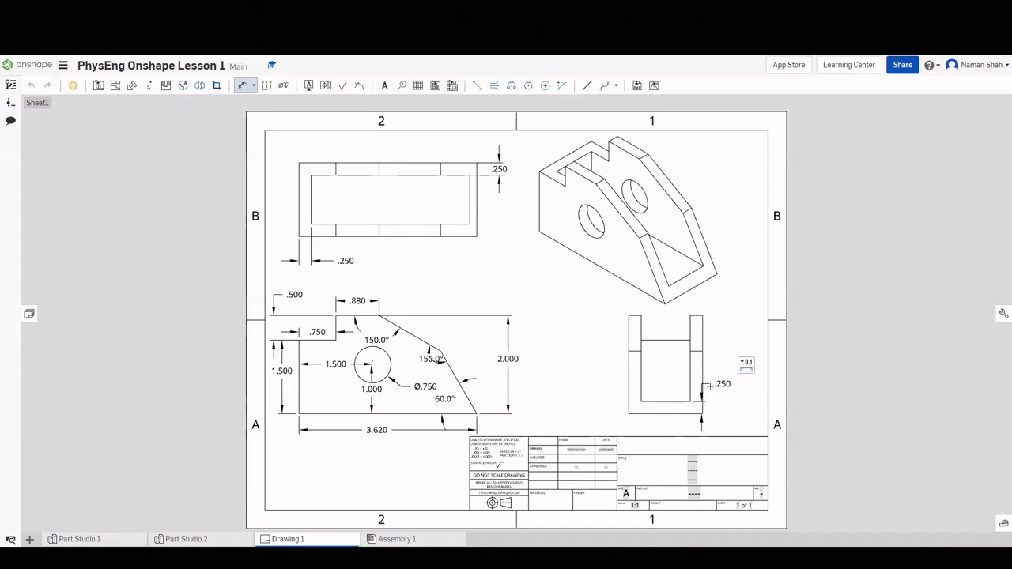
{"action": "key", "text": "Escape"}
{"action": "left_click", "coordinate": [724, 383]}
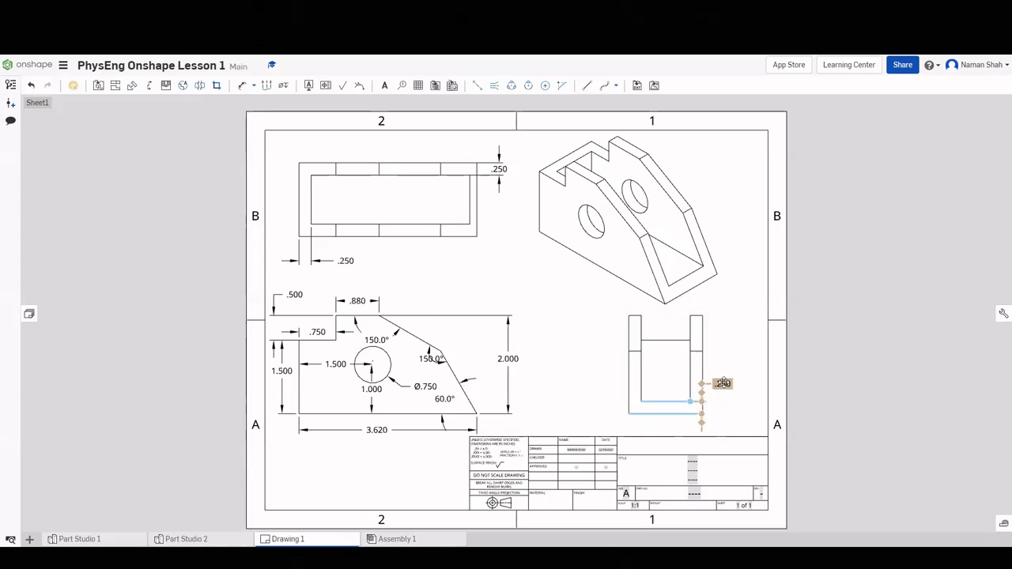
{"action": "left_click_drag", "start_coordinate": [724, 383], "coordinate": [734, 385]}
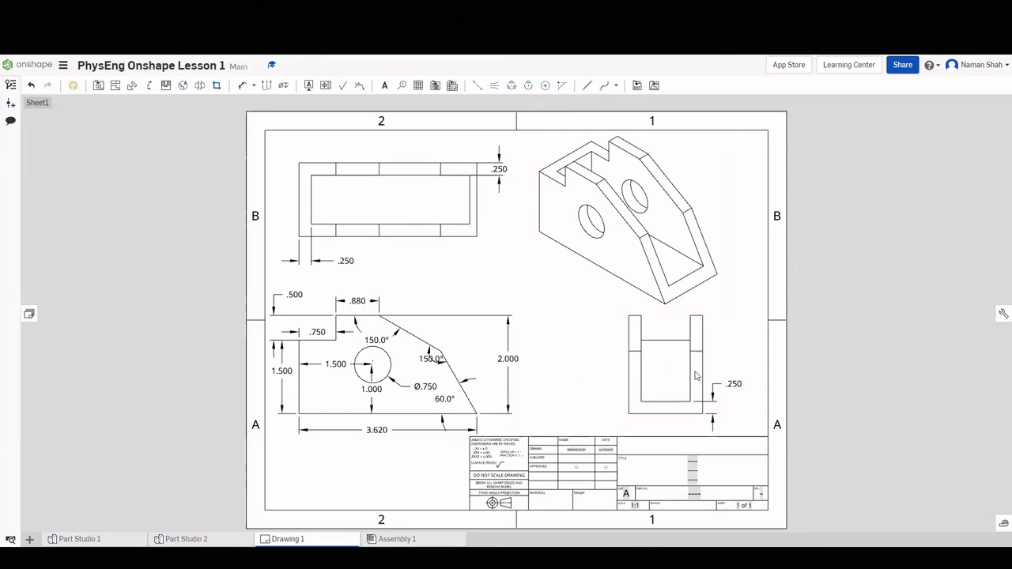
{"action": "left_click", "coordinate": [242, 86]}
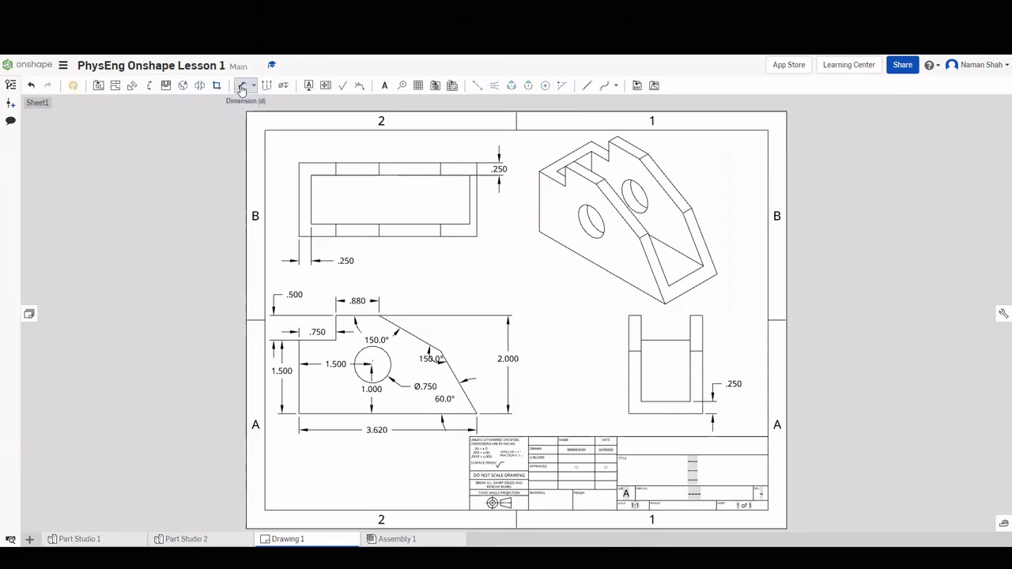
{"action": "left_click", "coordinate": [659, 414]}
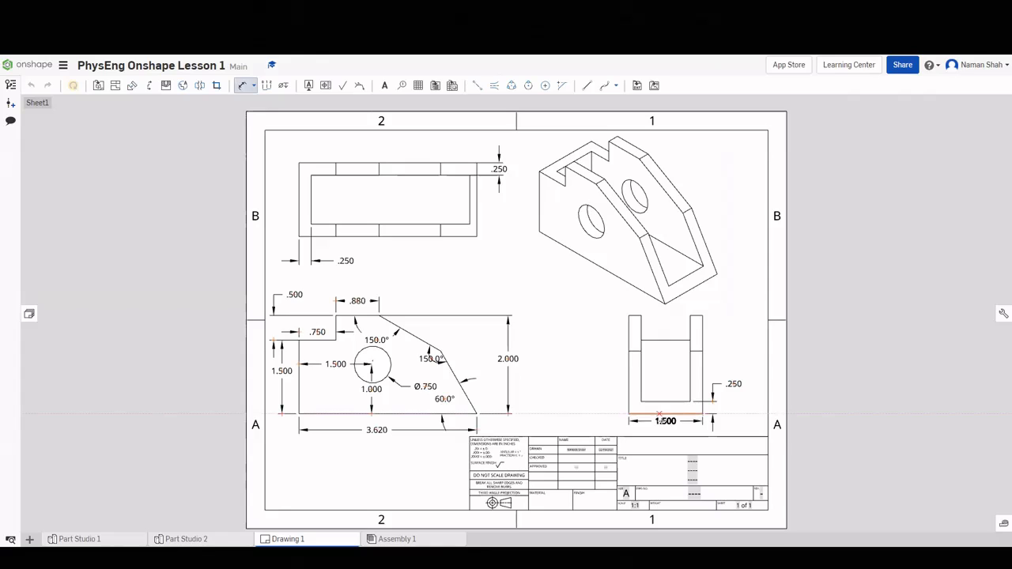
{"action": "left_click", "coordinate": [666, 423]}
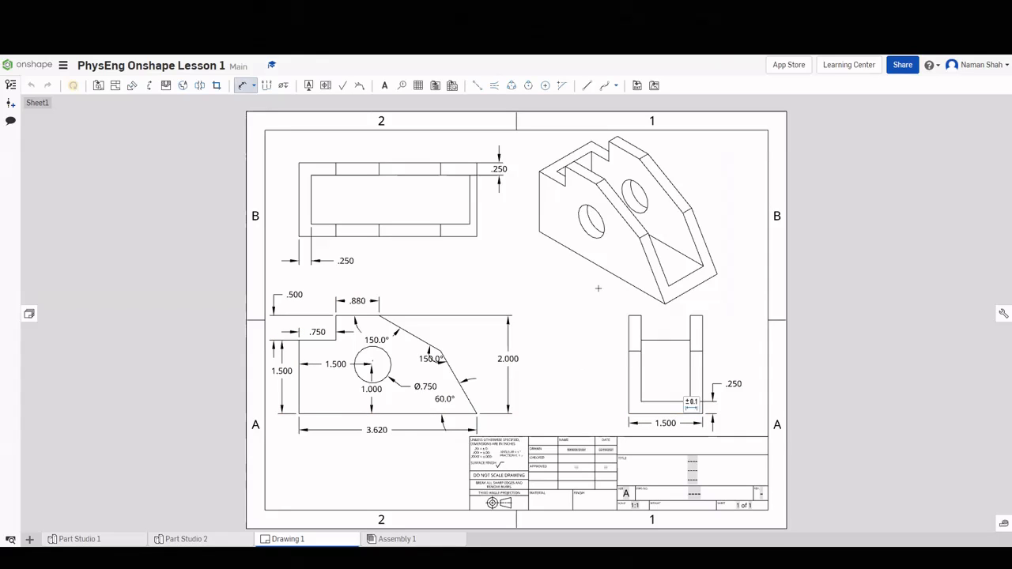